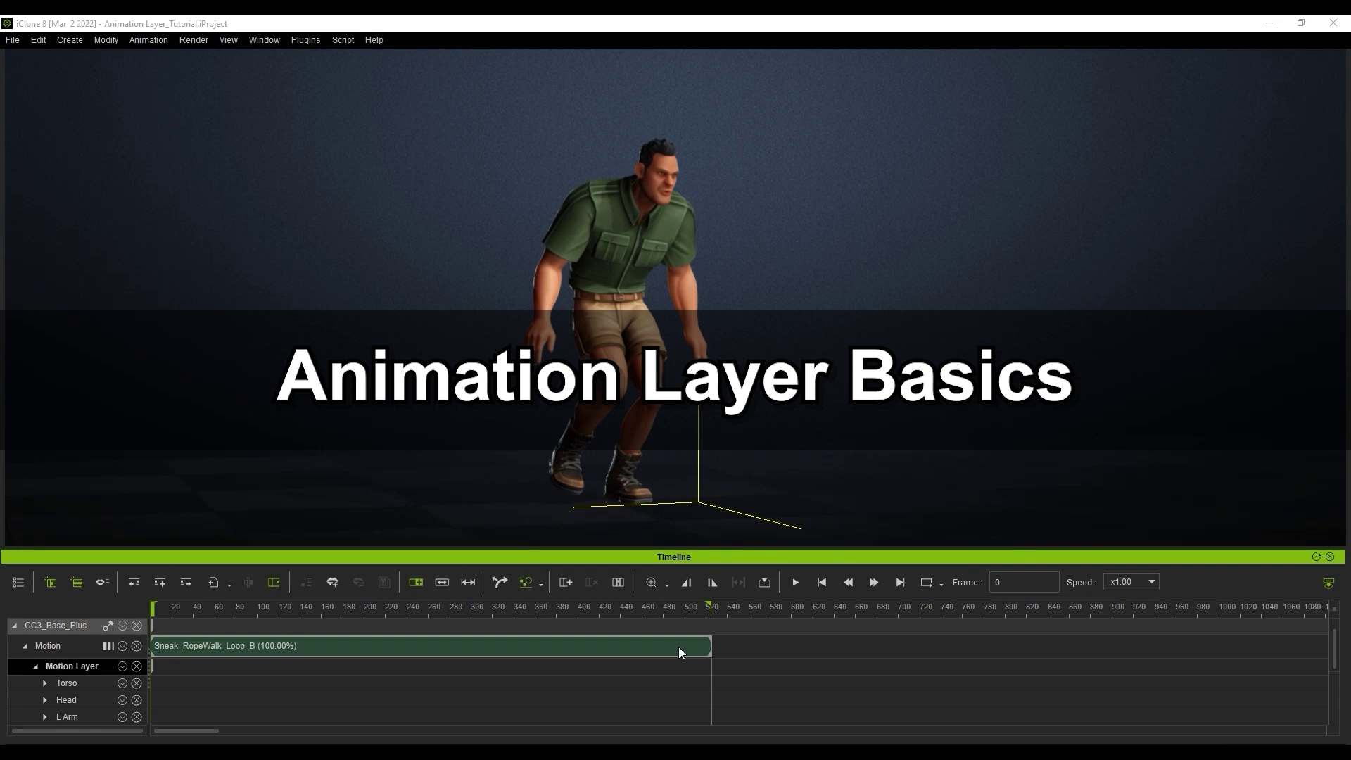
Play and pause the sneak walk, rewind to frame 0, and select the Sneak_RopeWalk_Loop_B clip.
{"action": "left_click", "coordinate": [795, 584]}
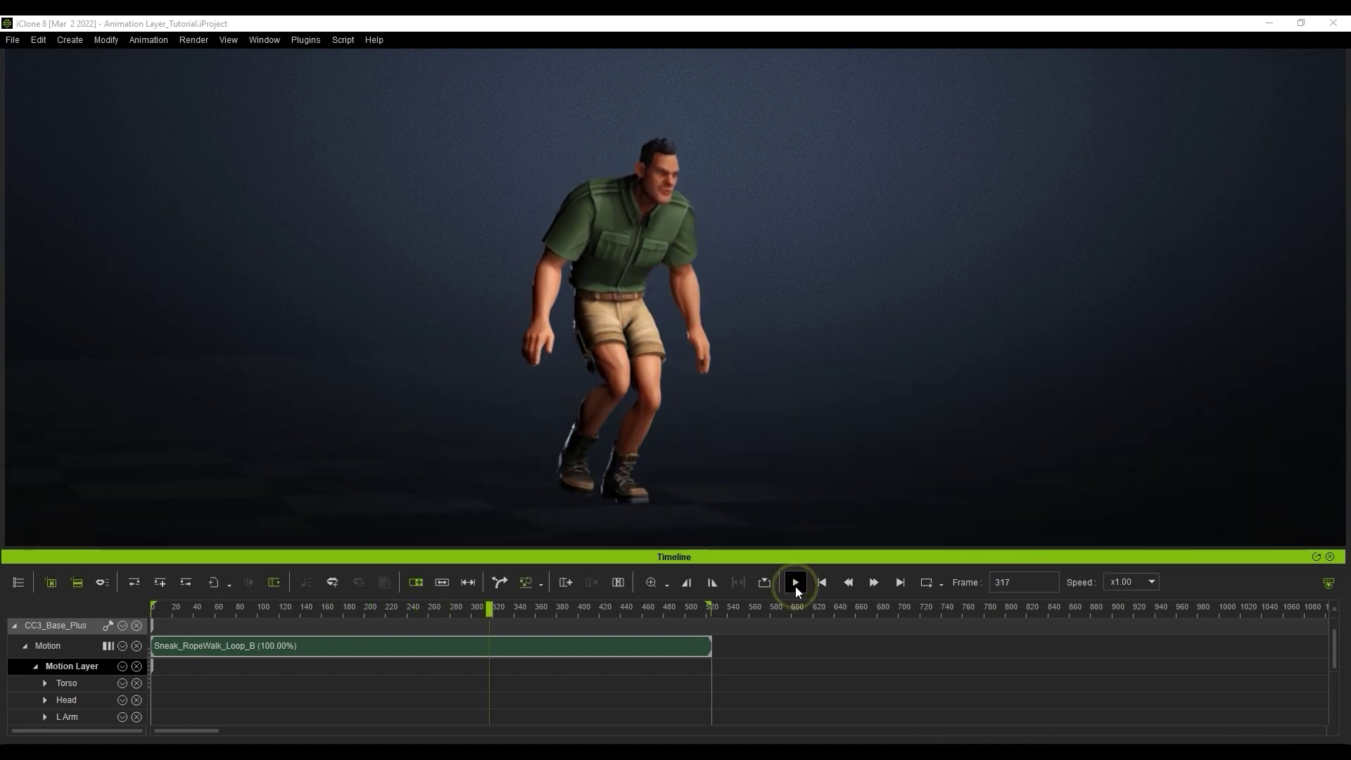
{"action": "left_click", "coordinate": [796, 584]}
{"action": "left_click", "coordinate": [822, 583]}
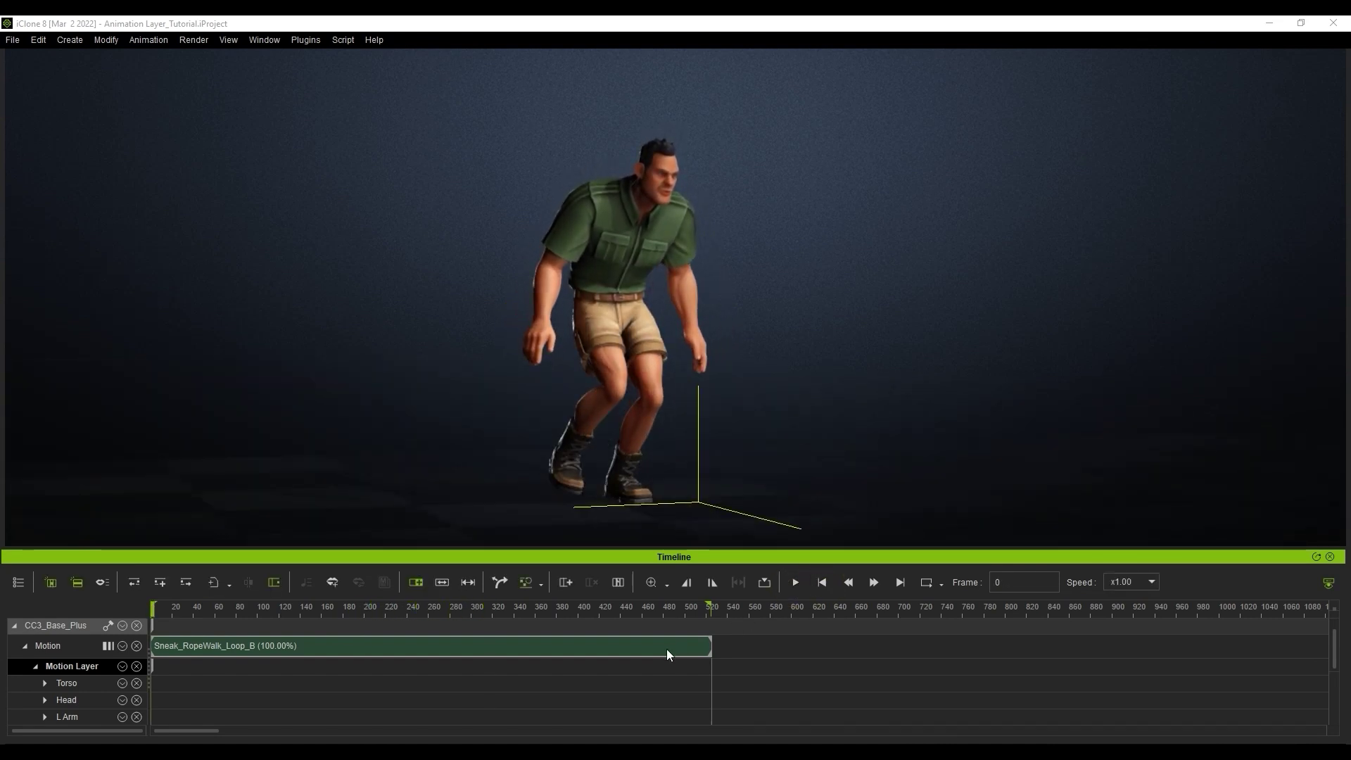
{"action": "left_click", "coordinate": [601, 647]}
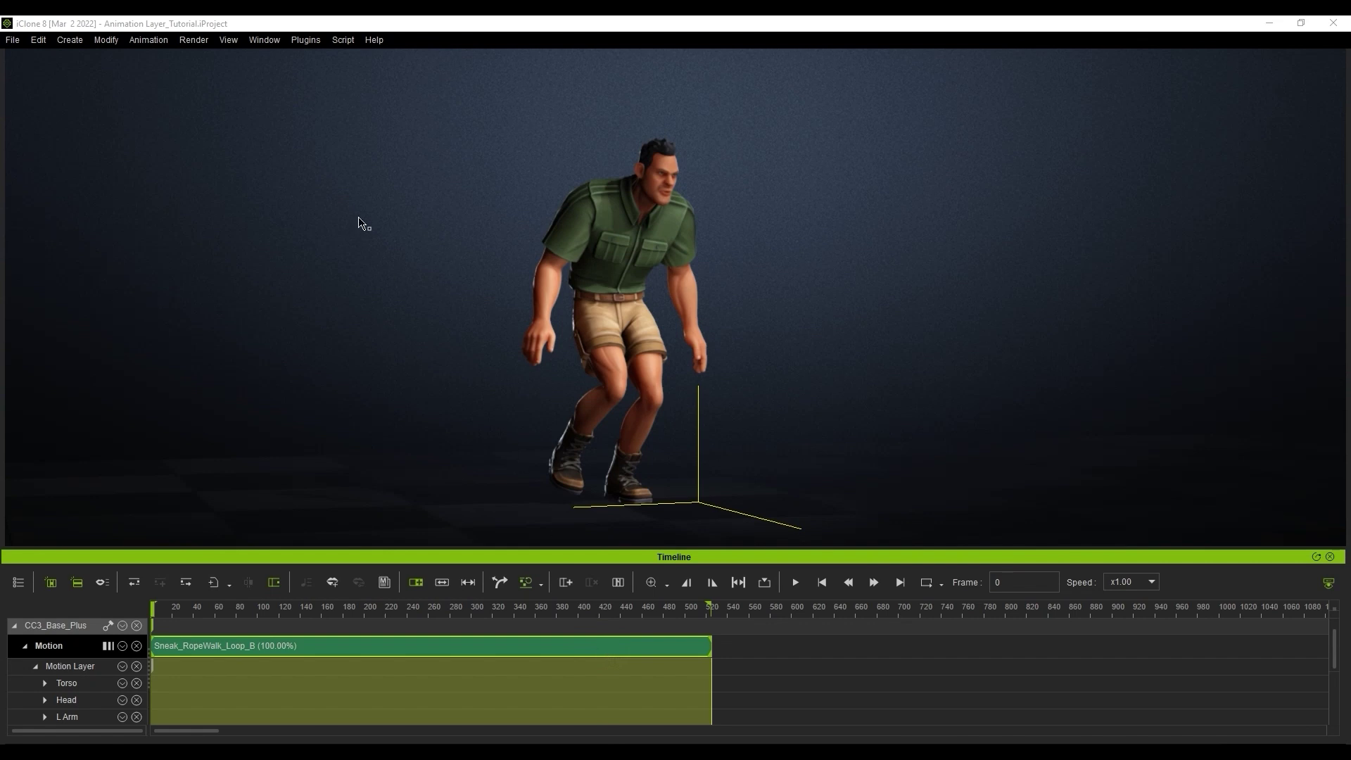
Open the Animation Layer panel and inspect its Base Layer and Base Motion entries.
{"action": "left_click", "coordinate": [270, 44]}
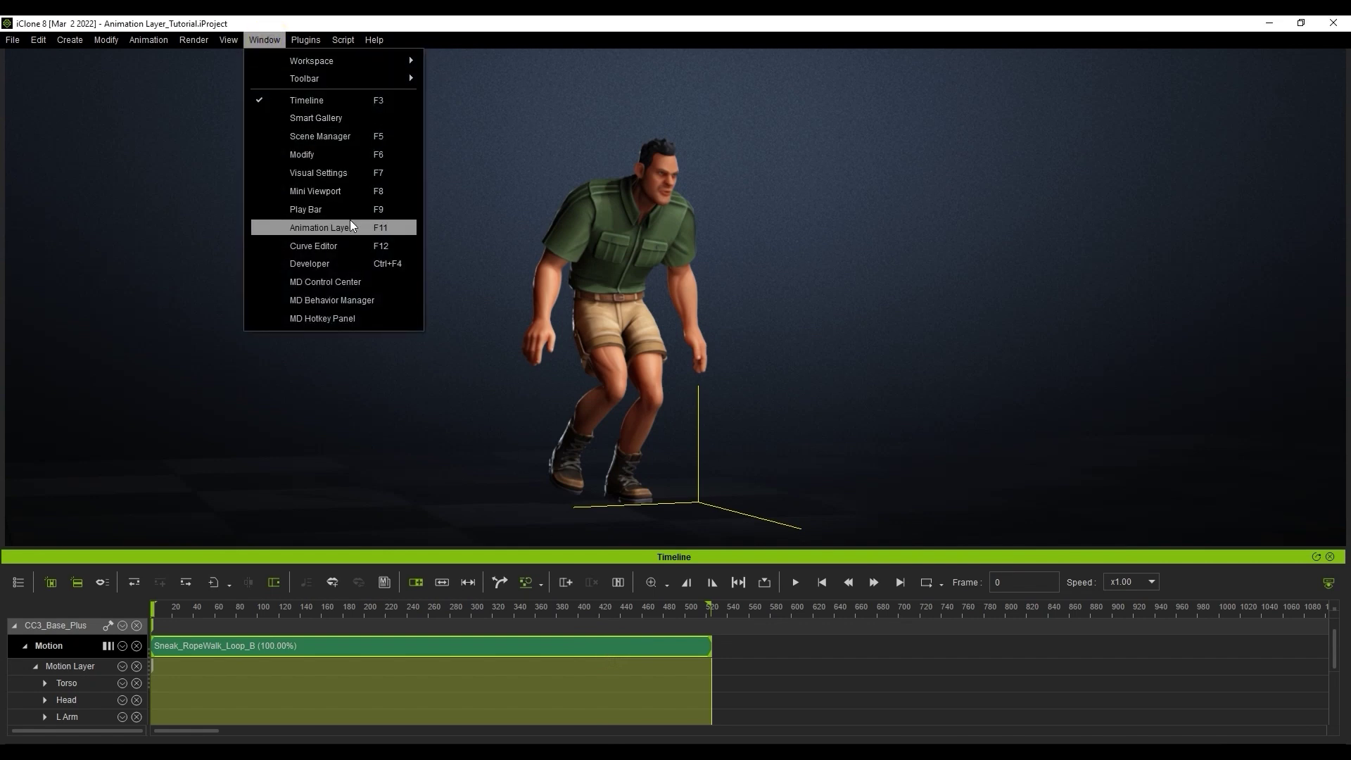
{"action": "left_click", "coordinate": [404, 229]}
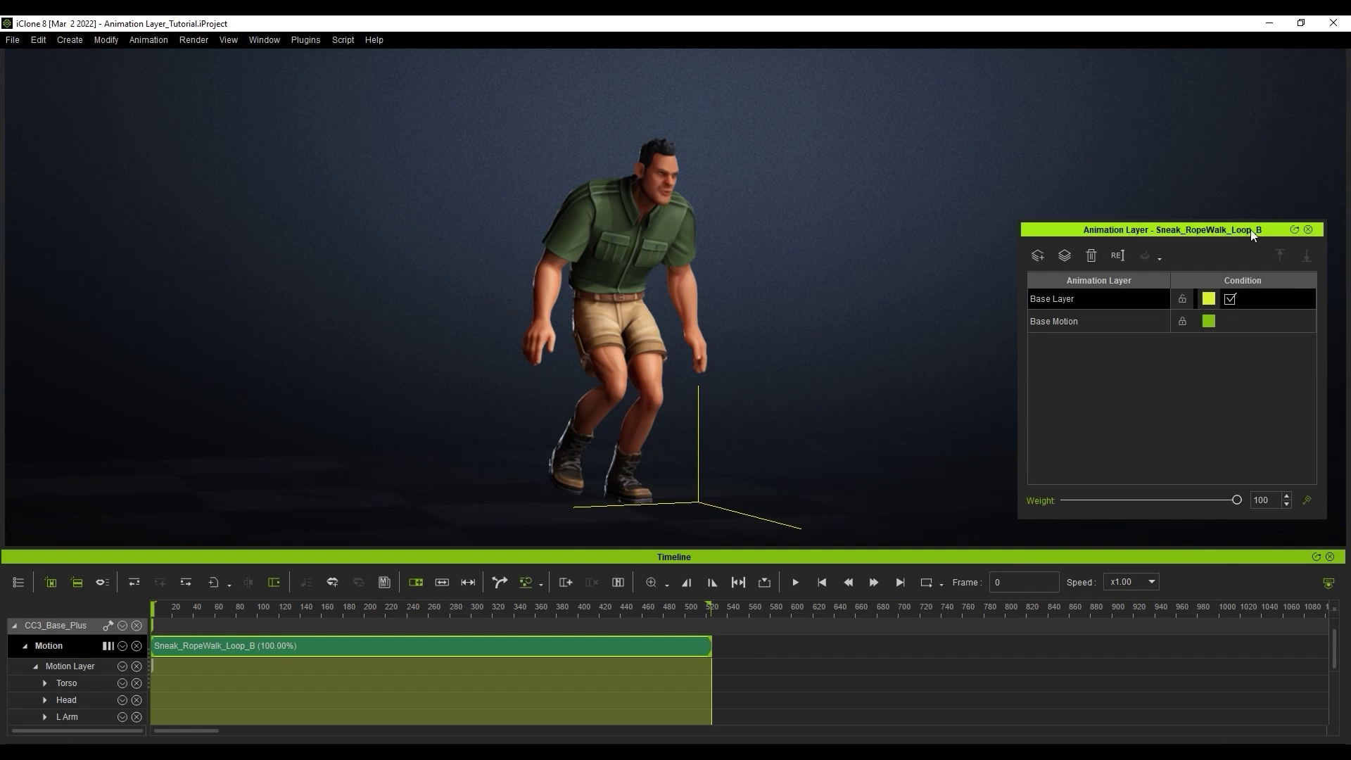
{"action": "left_click", "coordinate": [1142, 302]}
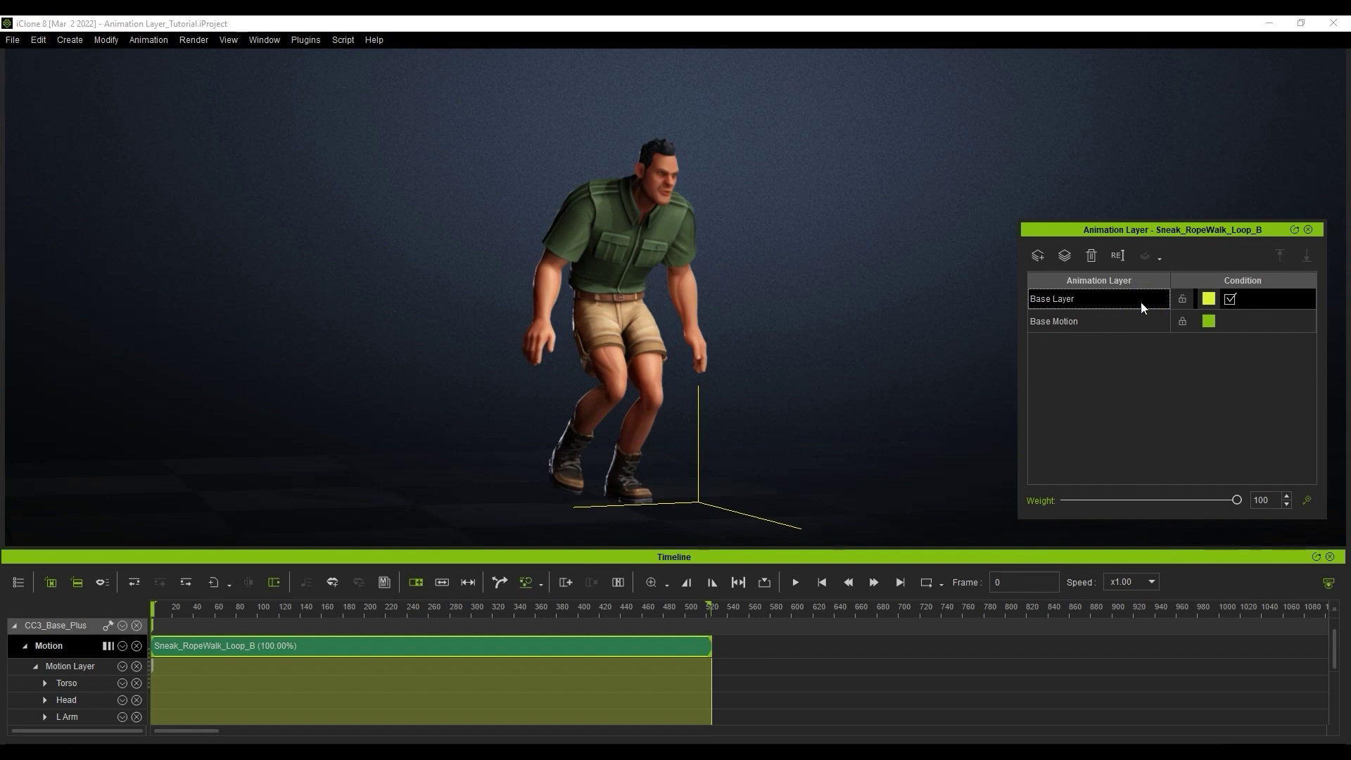
{"action": "left_click", "coordinate": [1126, 325]}
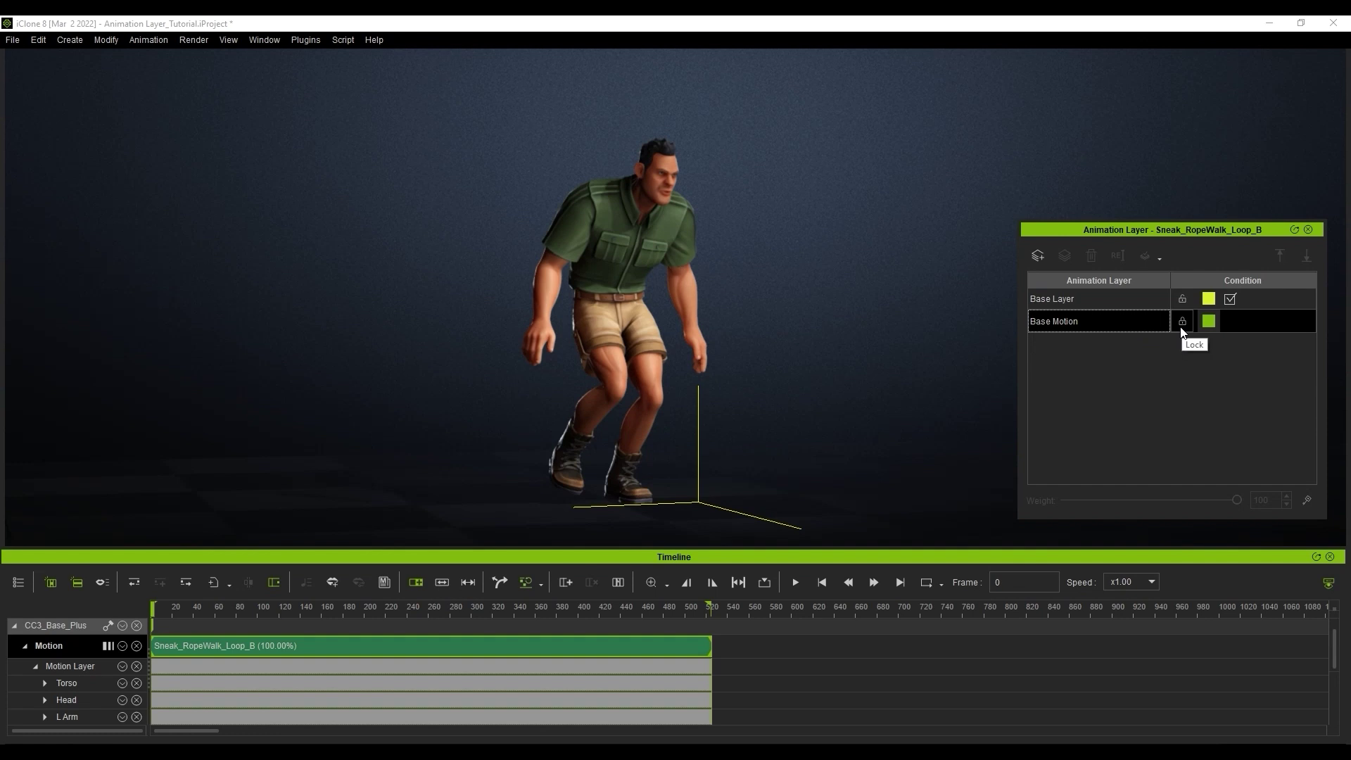
{"action": "scroll", "coordinate": [403, 694], "scroll_direction": "up", "scroll_amount": 5, "text": "ctrl"}
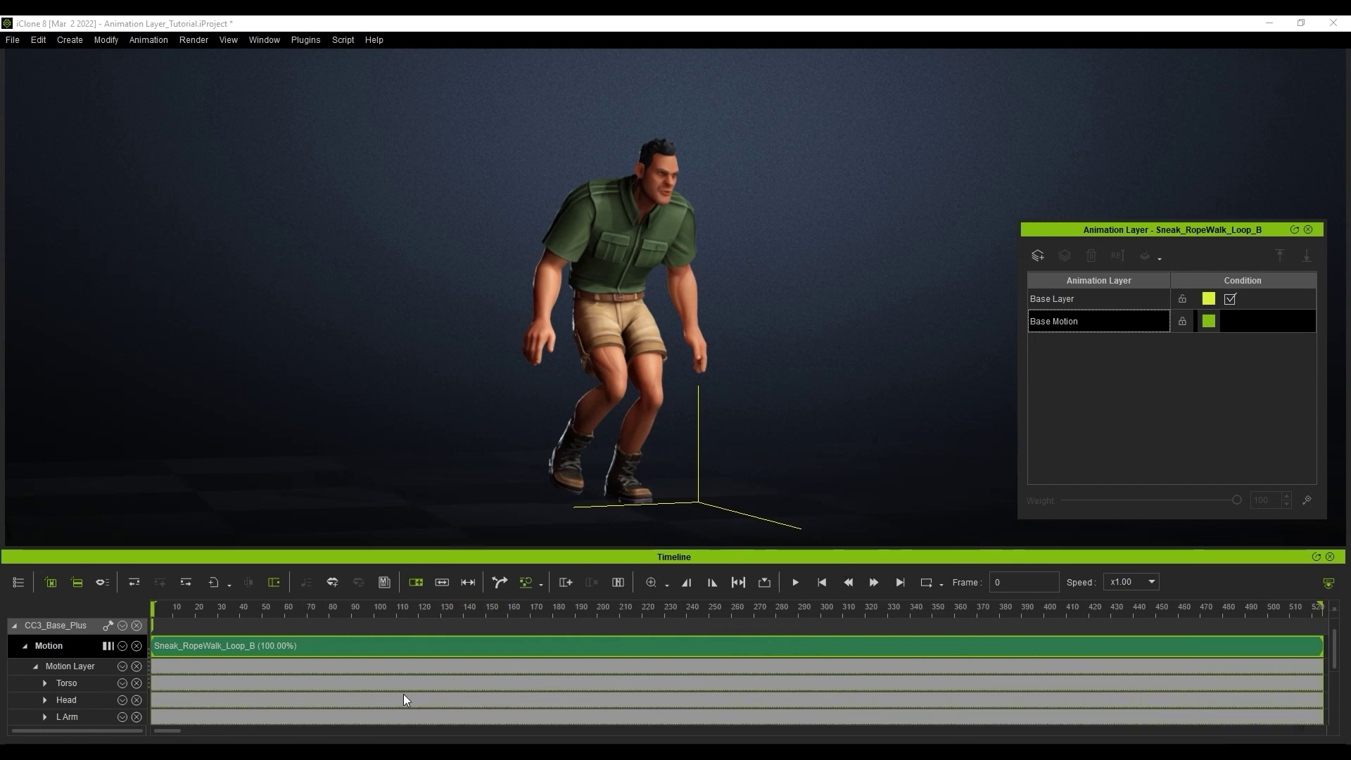
{"action": "scroll", "coordinate": [403, 694], "scroll_direction": "up", "scroll_amount": 4, "text": "ctrl"}
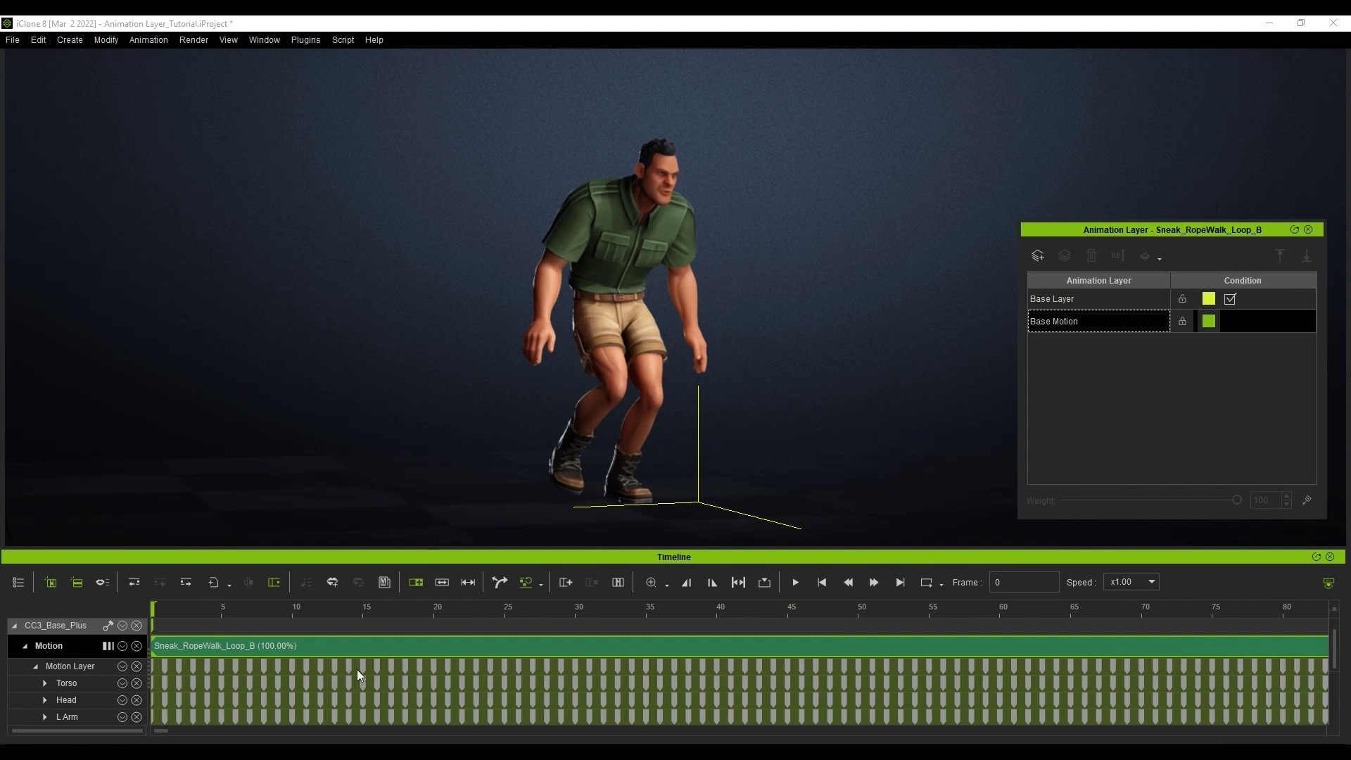
{"action": "scroll", "coordinate": [609, 700], "scroll_direction": "down", "scroll_amount": 9, "text": "ctrl"}
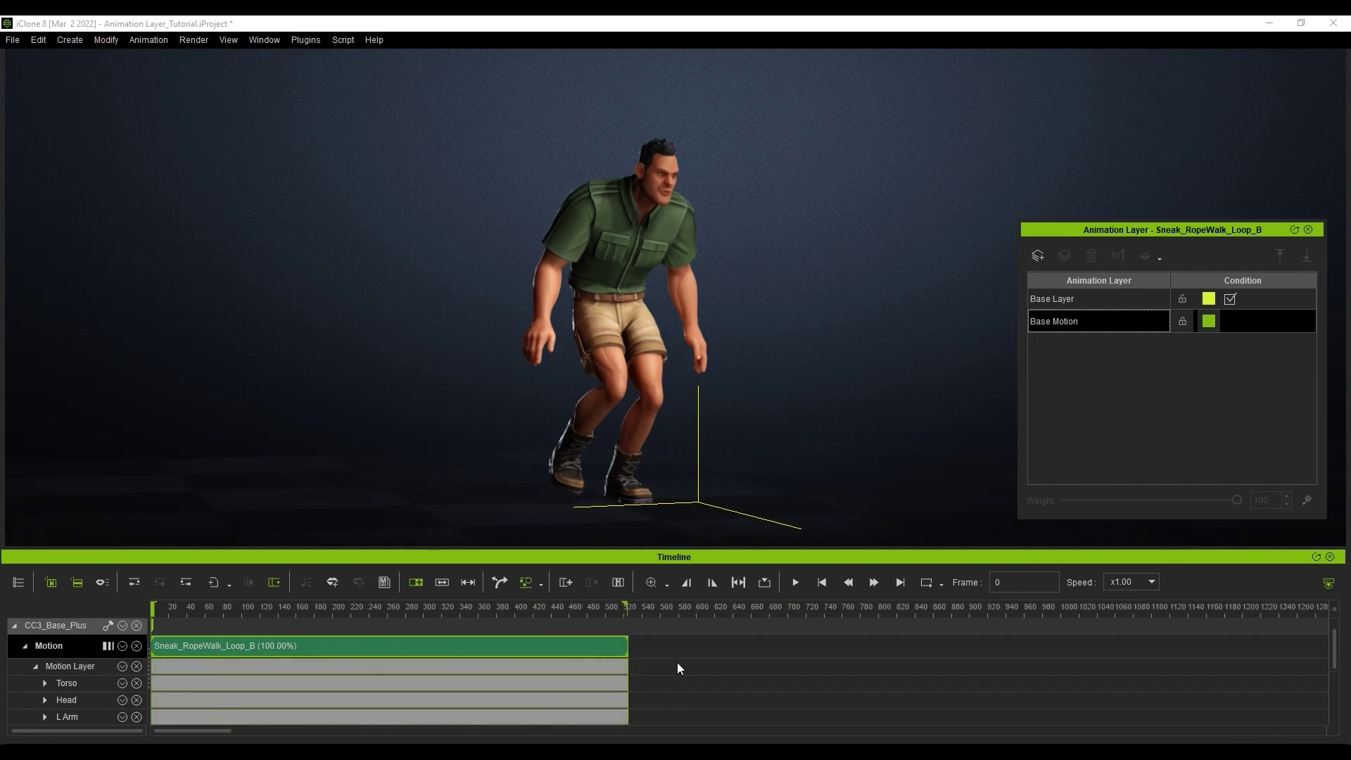
{"action": "left_click", "coordinate": [1102, 303]}
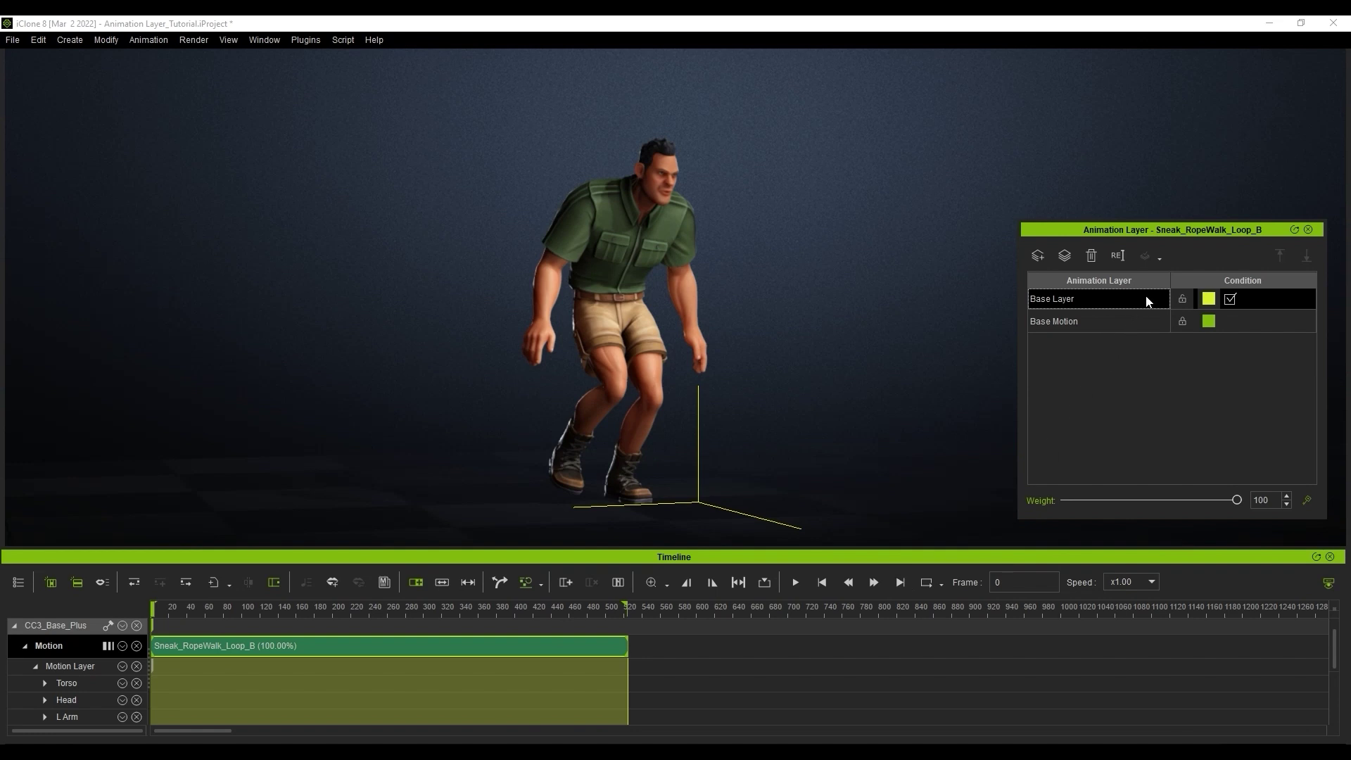
{"action": "left_click", "coordinate": [1230, 302]}
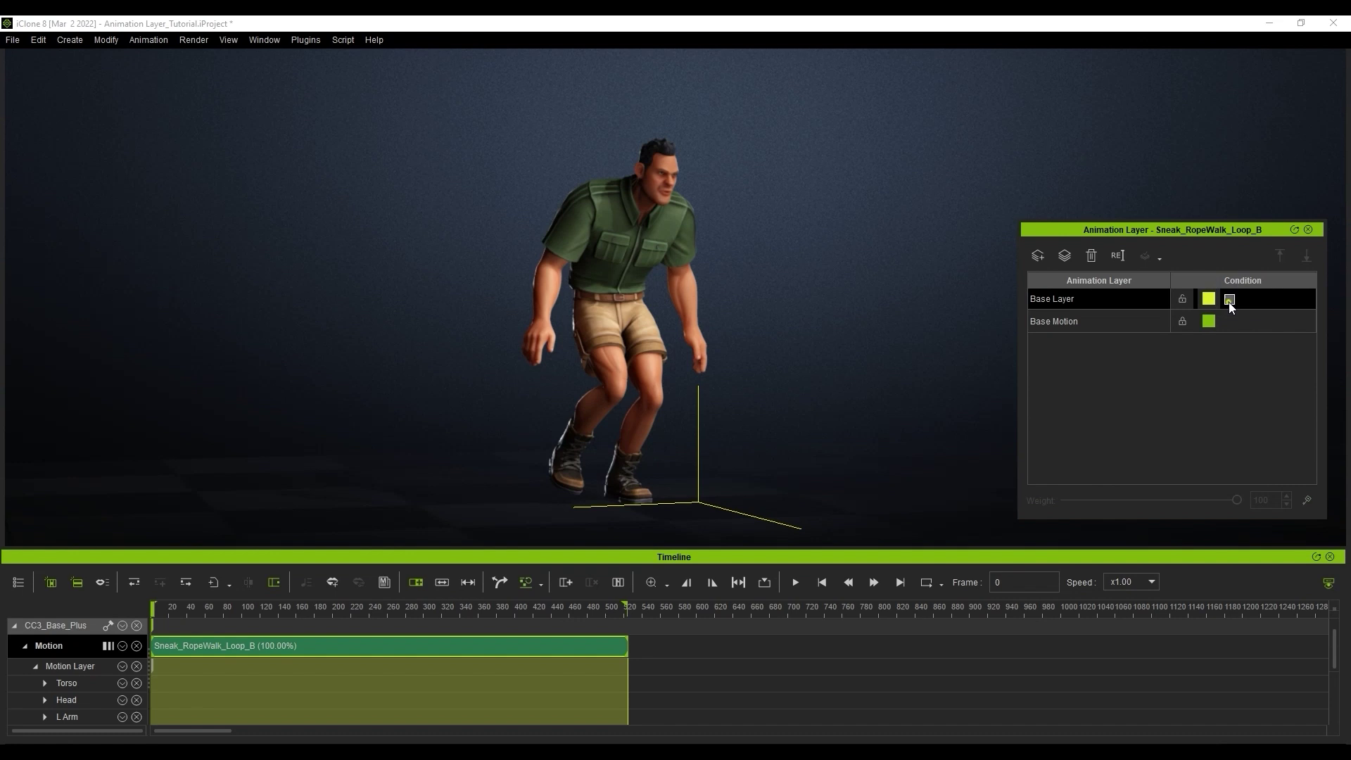
{"action": "left_click", "coordinate": [1230, 300]}
{"action": "left_click", "coordinate": [1209, 300]}
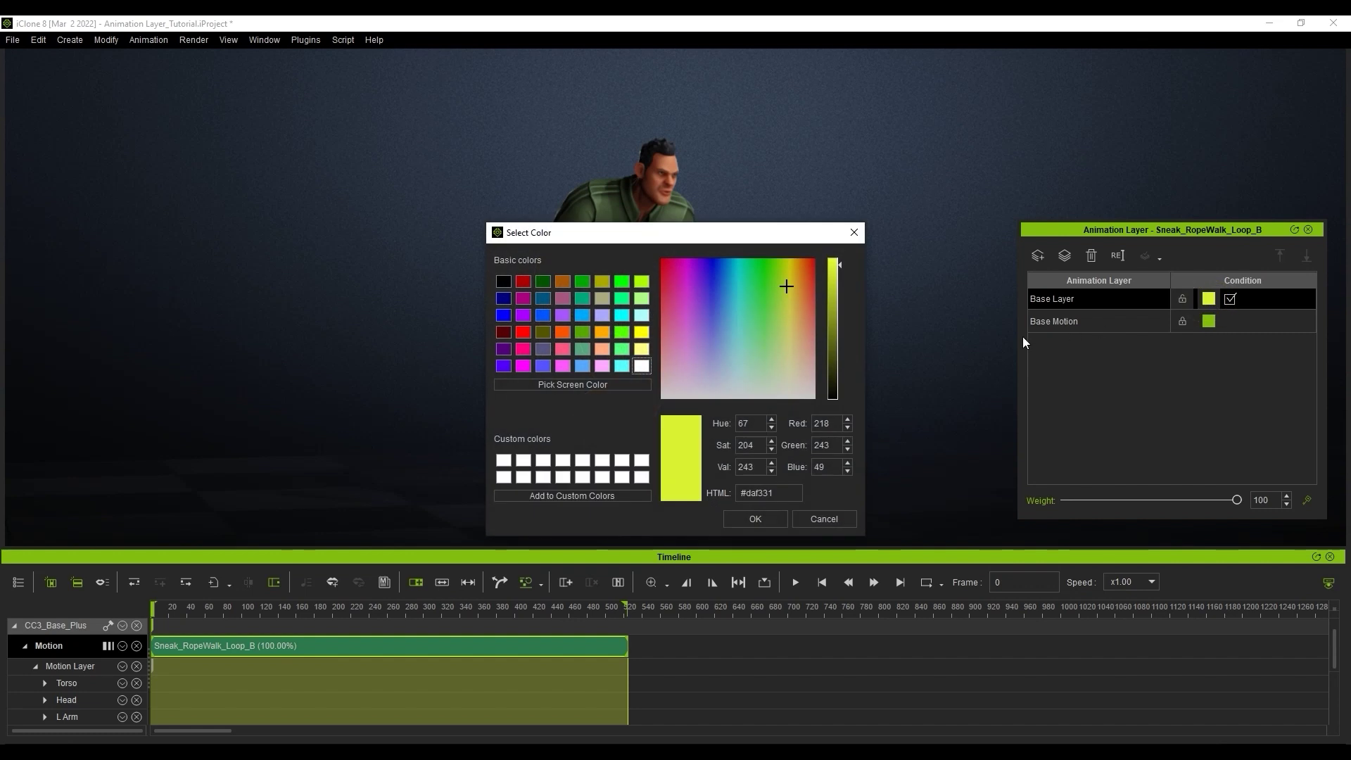
{"action": "left_click", "coordinate": [728, 285]}
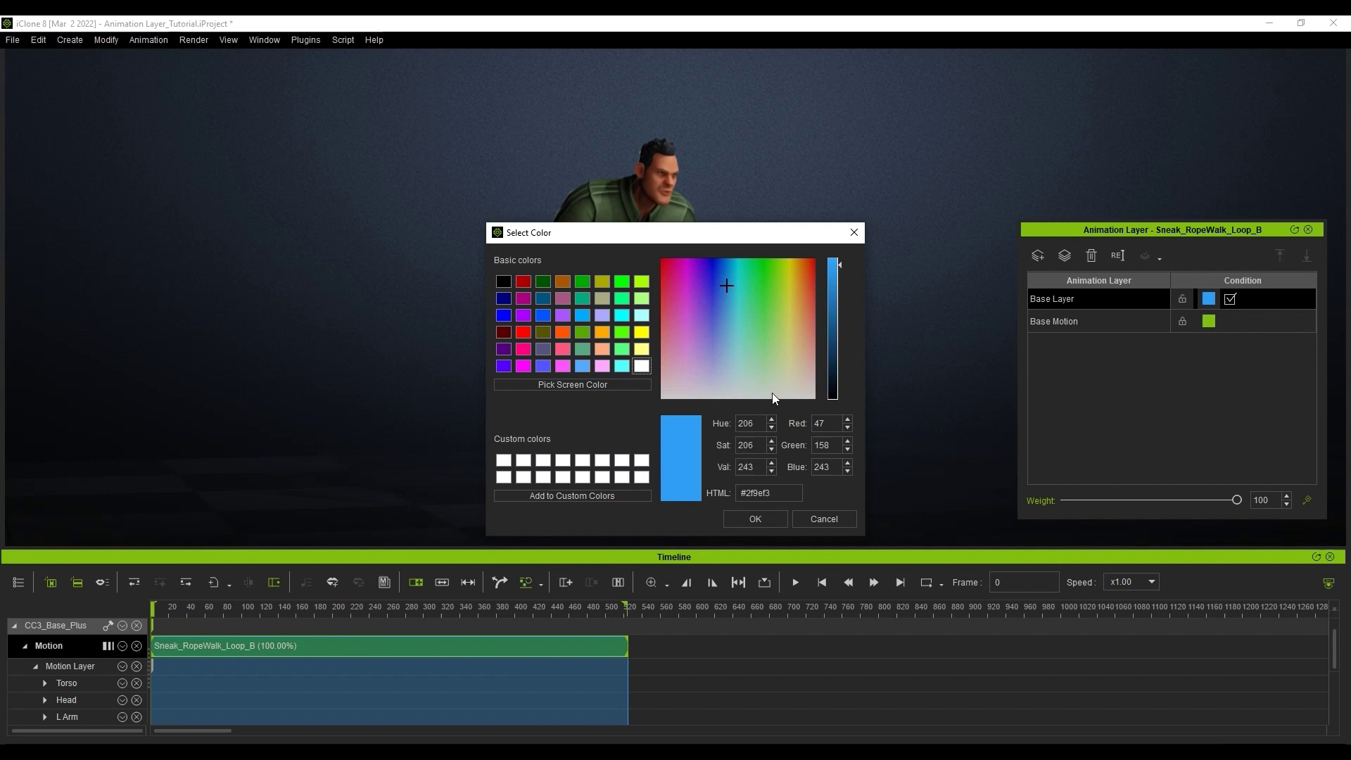
{"action": "left_click", "coordinate": [680, 308]}
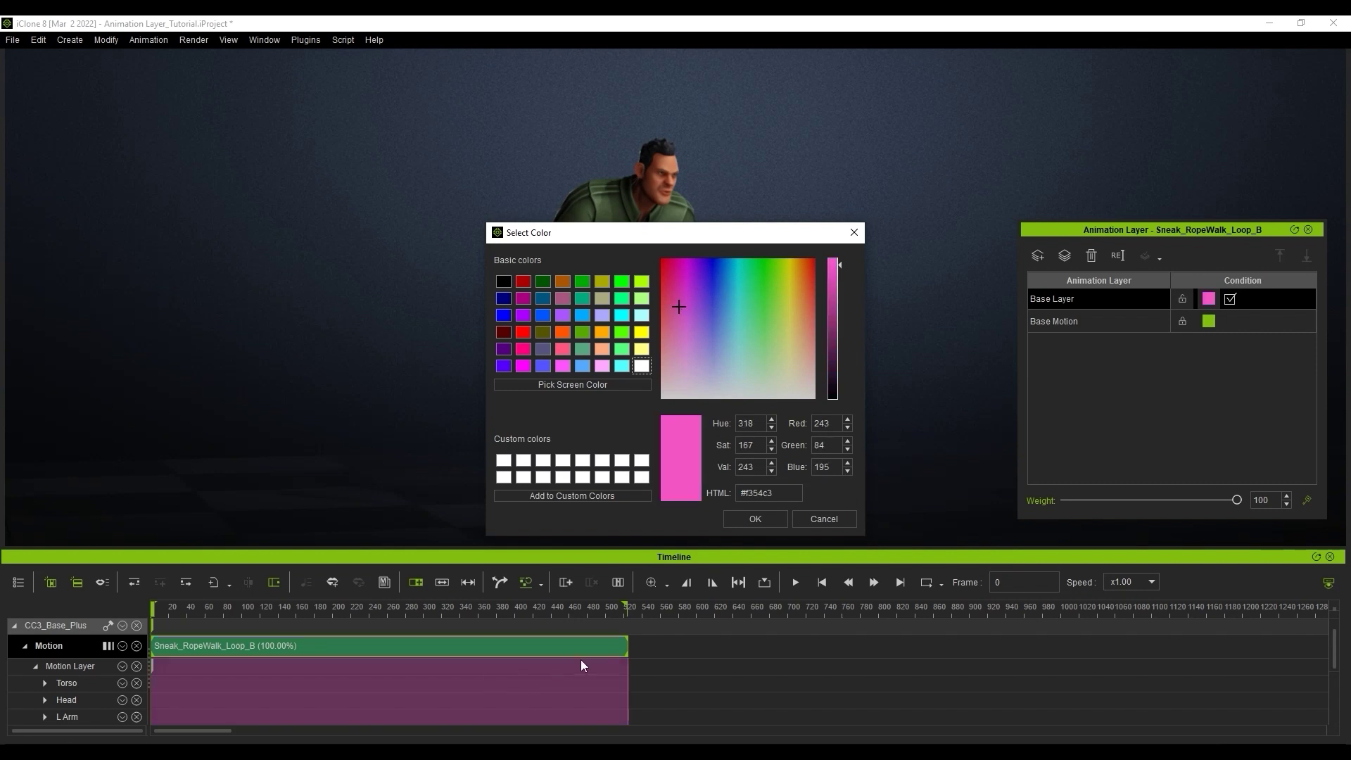
{"action": "left_click", "coordinate": [844, 518]}
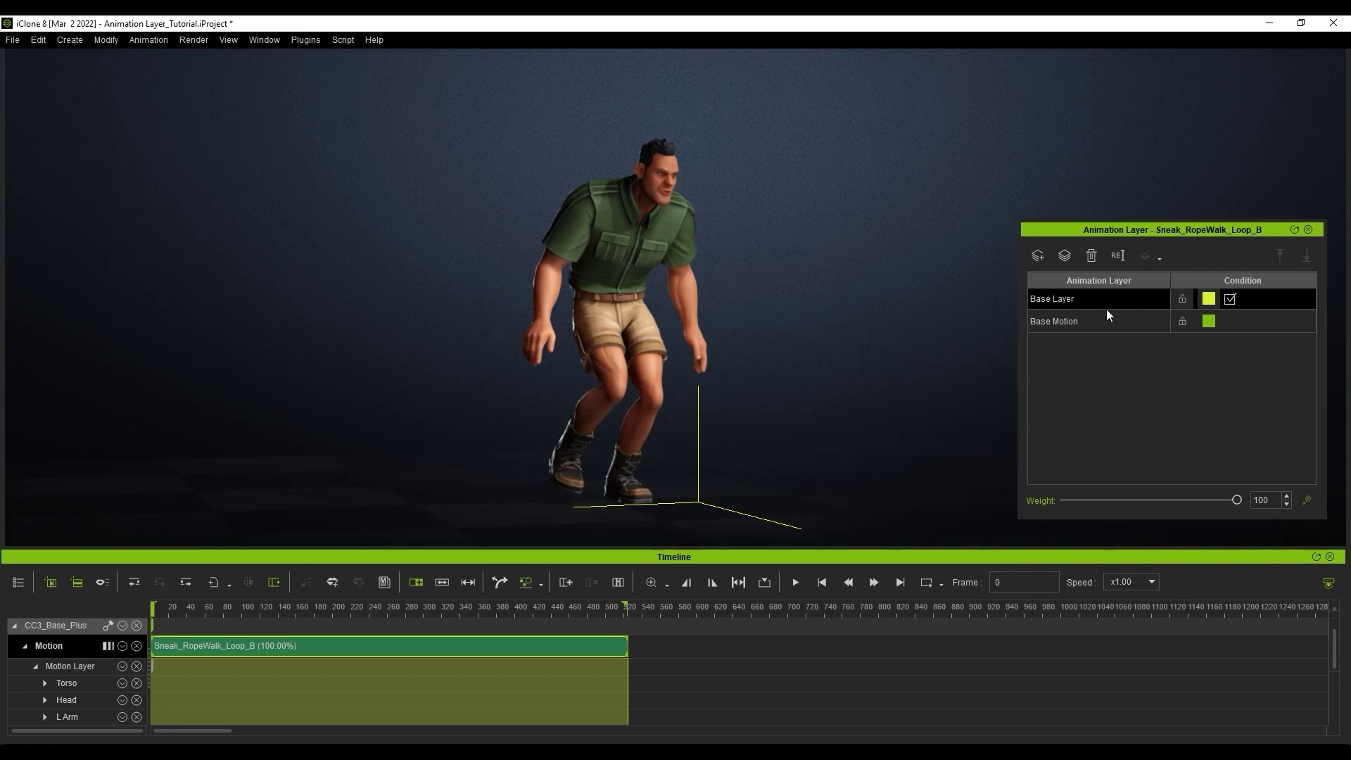
Open Edit Motion Layer on the Base Layer and swing both shoulders outward.
{"action": "left_click", "coordinate": [1070, 304]}
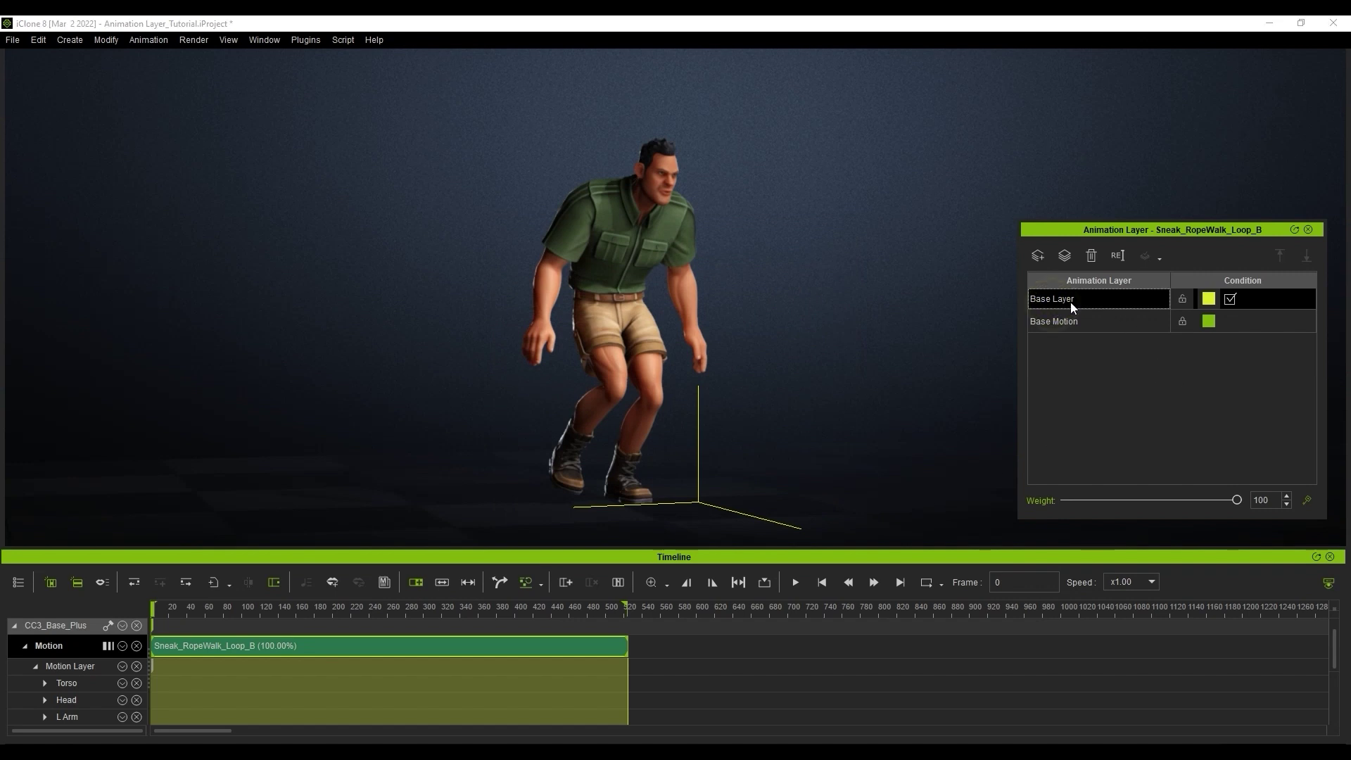
{"action": "left_click", "coordinate": [157, 44]}
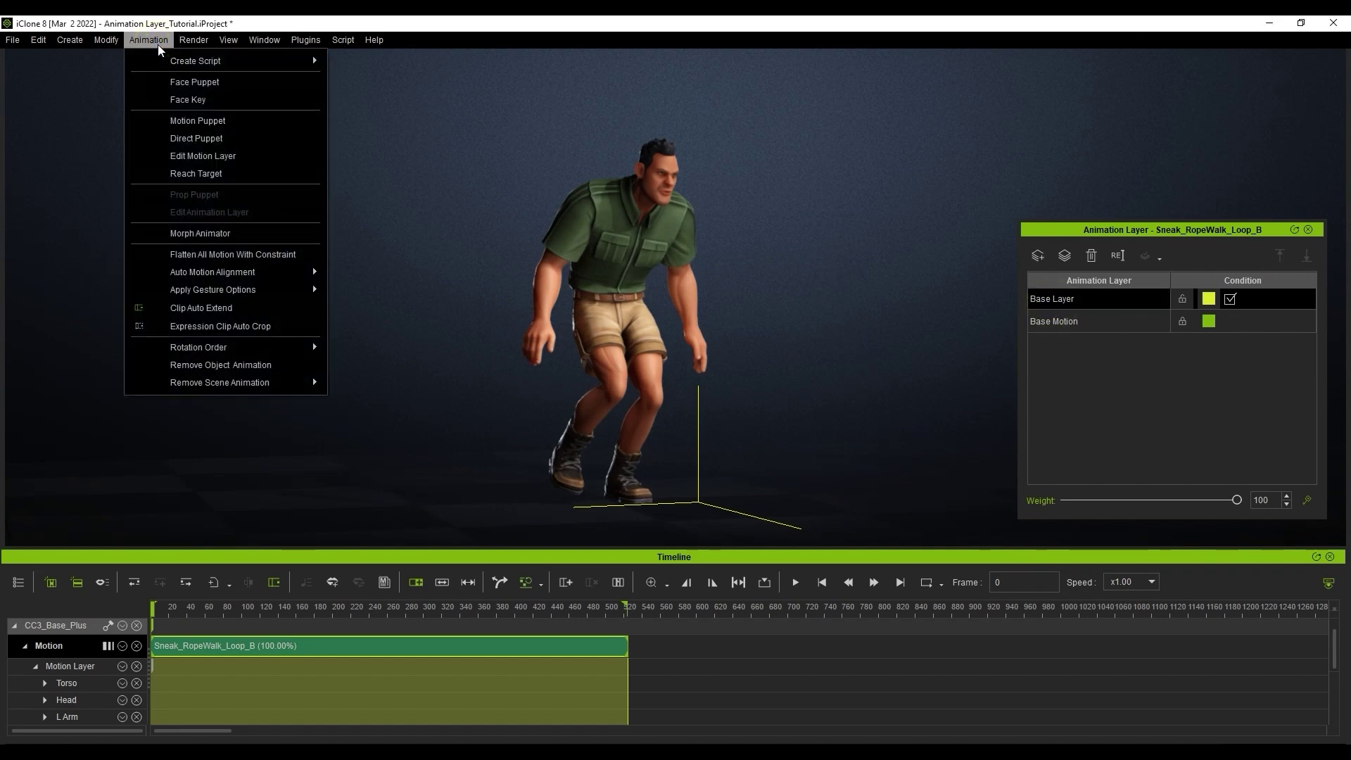
{"action": "left_click", "coordinate": [247, 155]}
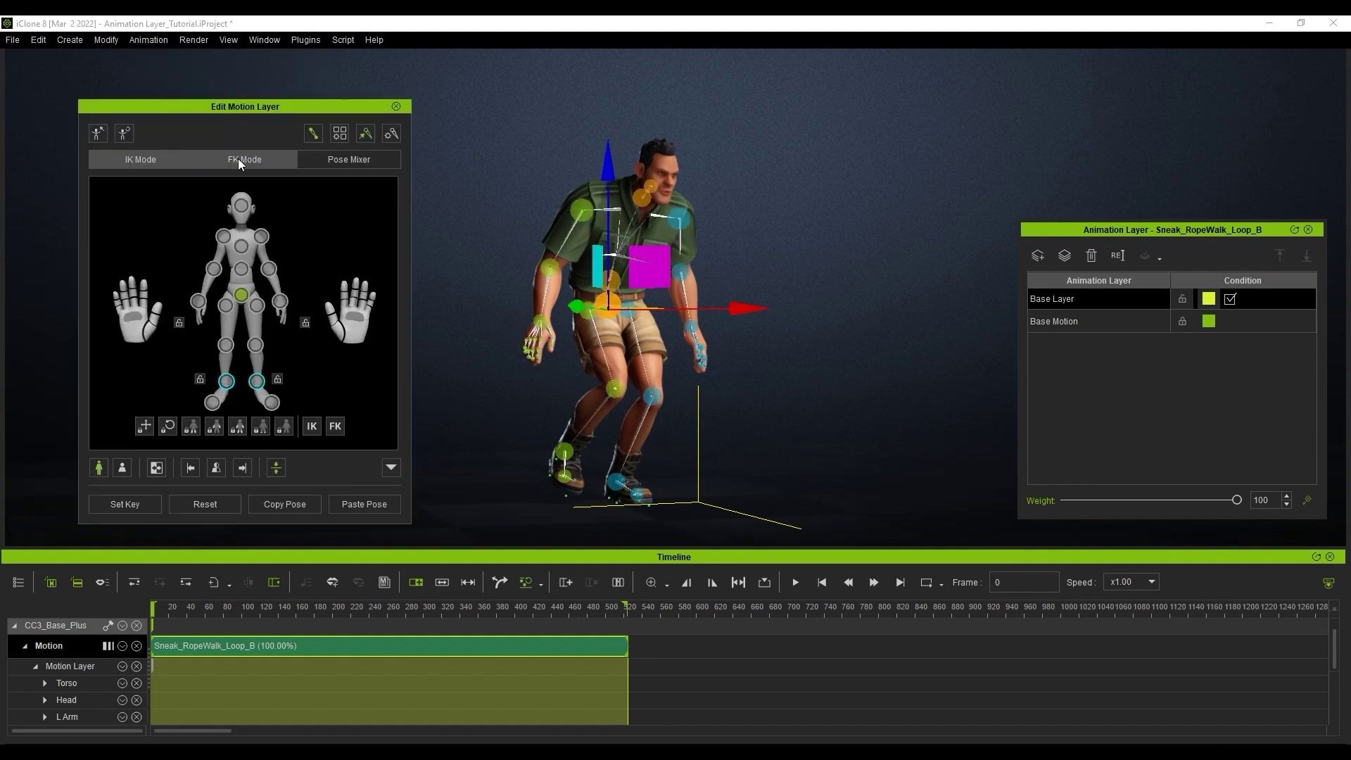
{"action": "left_click", "coordinate": [224, 237]}
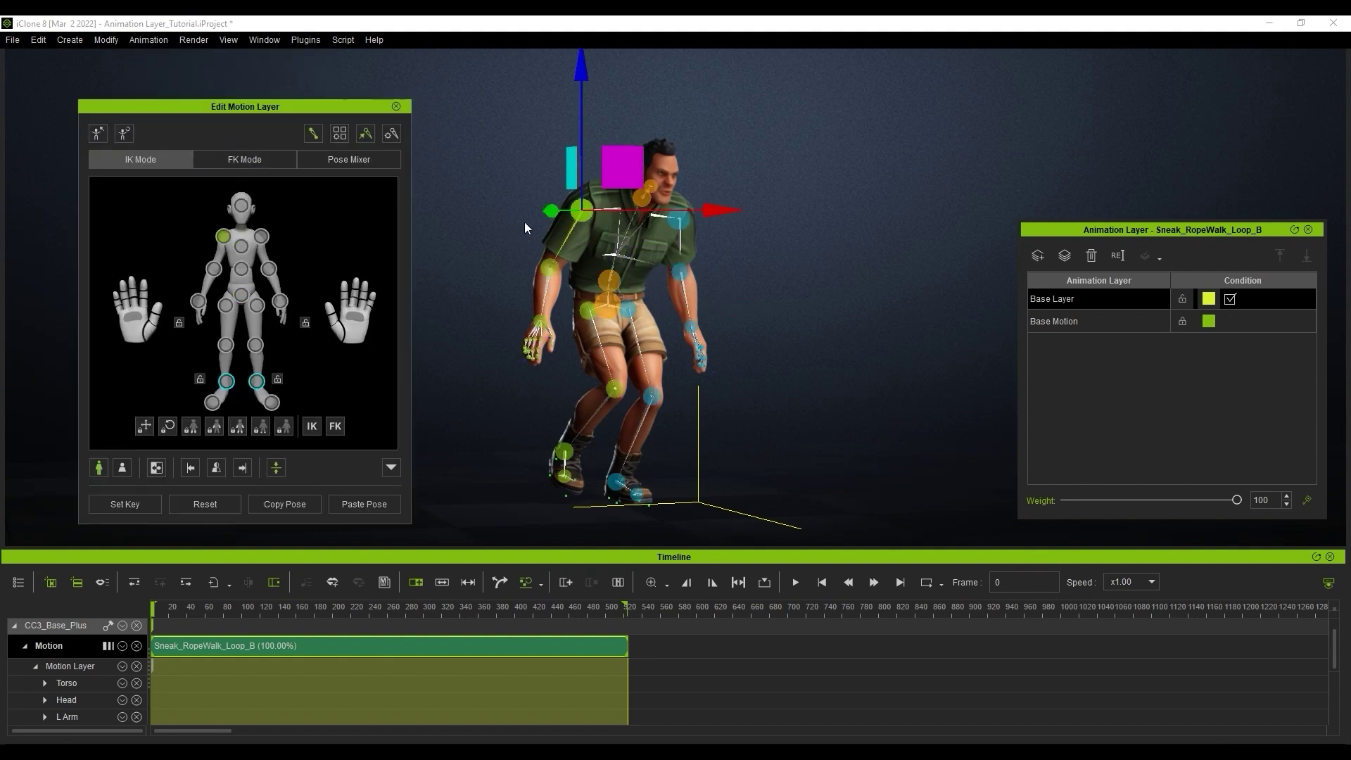
{"action": "left_click_drag", "start_coordinate": [464, 232], "coordinate": [456, 218]}
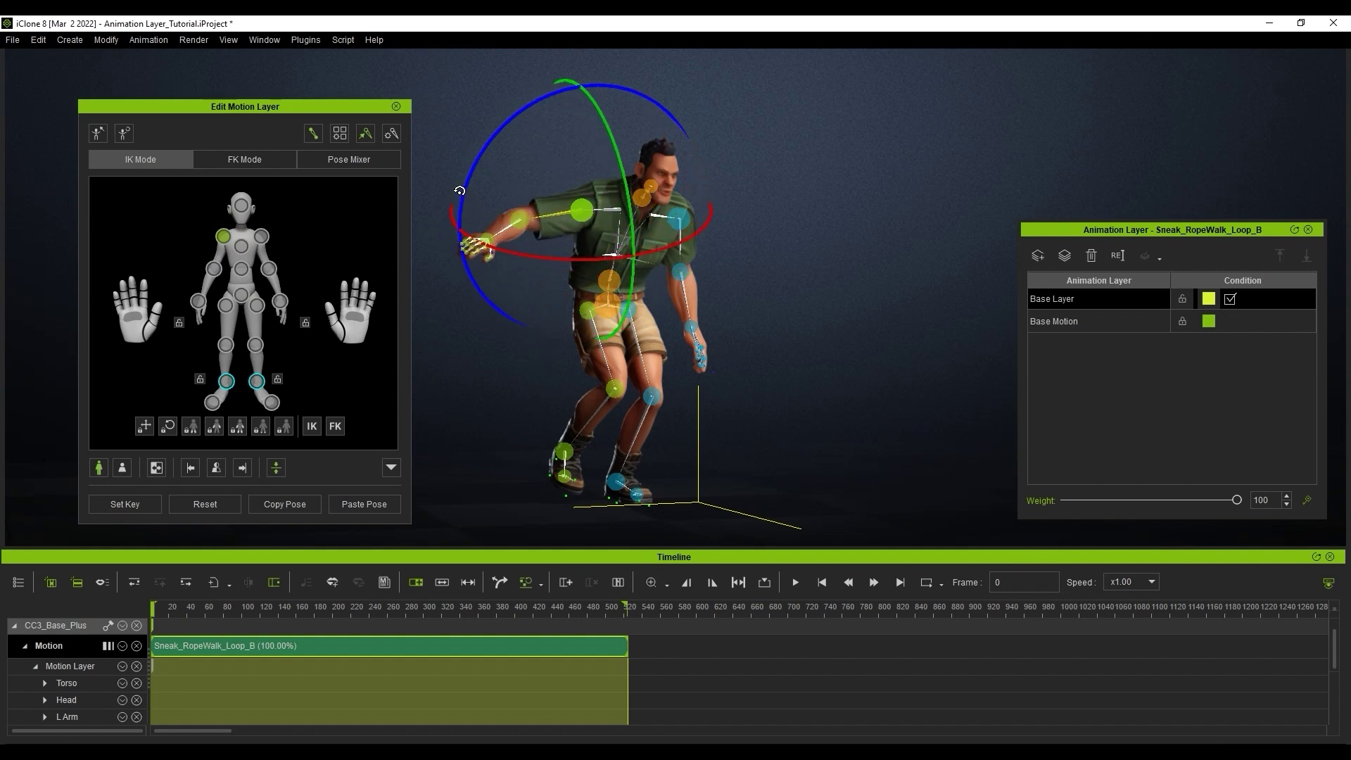
{"action": "left_click", "coordinate": [261, 236]}
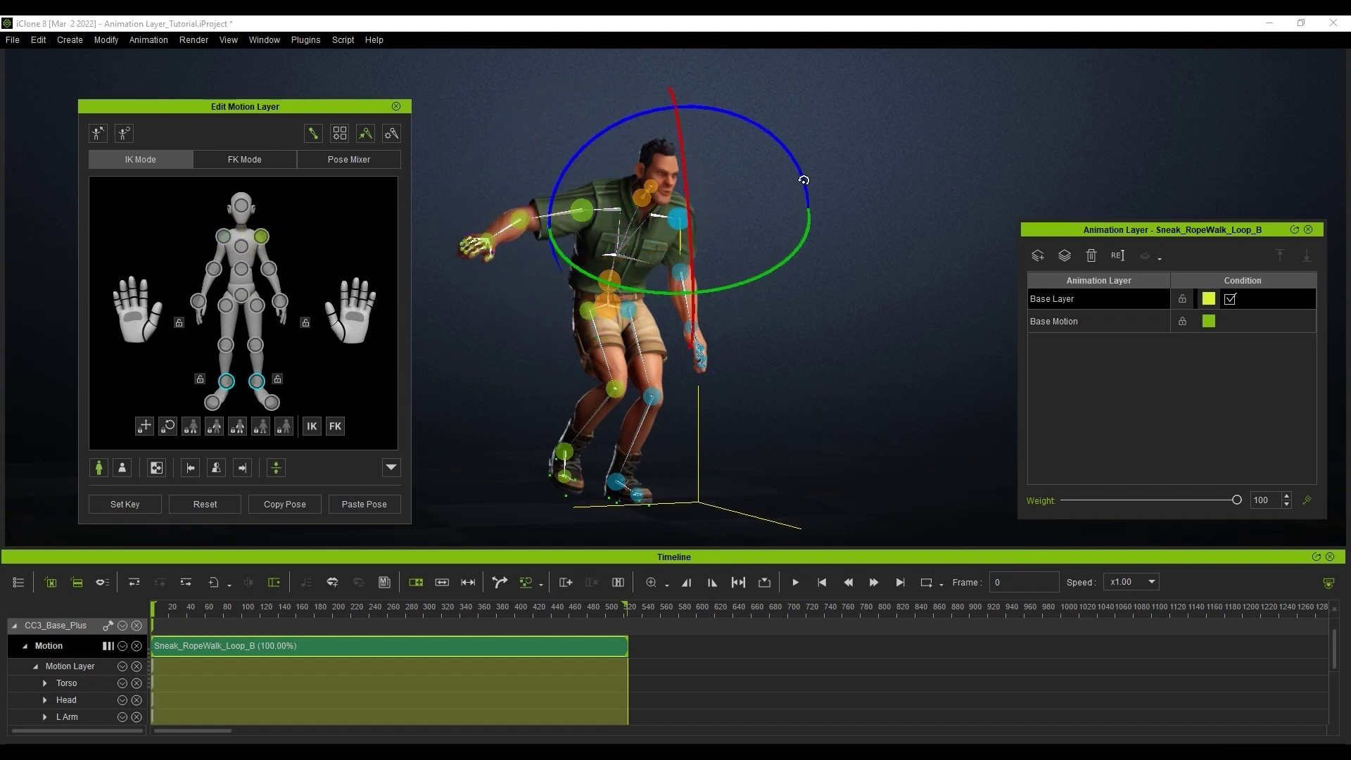
{"action": "left_click_drag", "start_coordinate": [804, 179], "coordinate": [792, 142]}
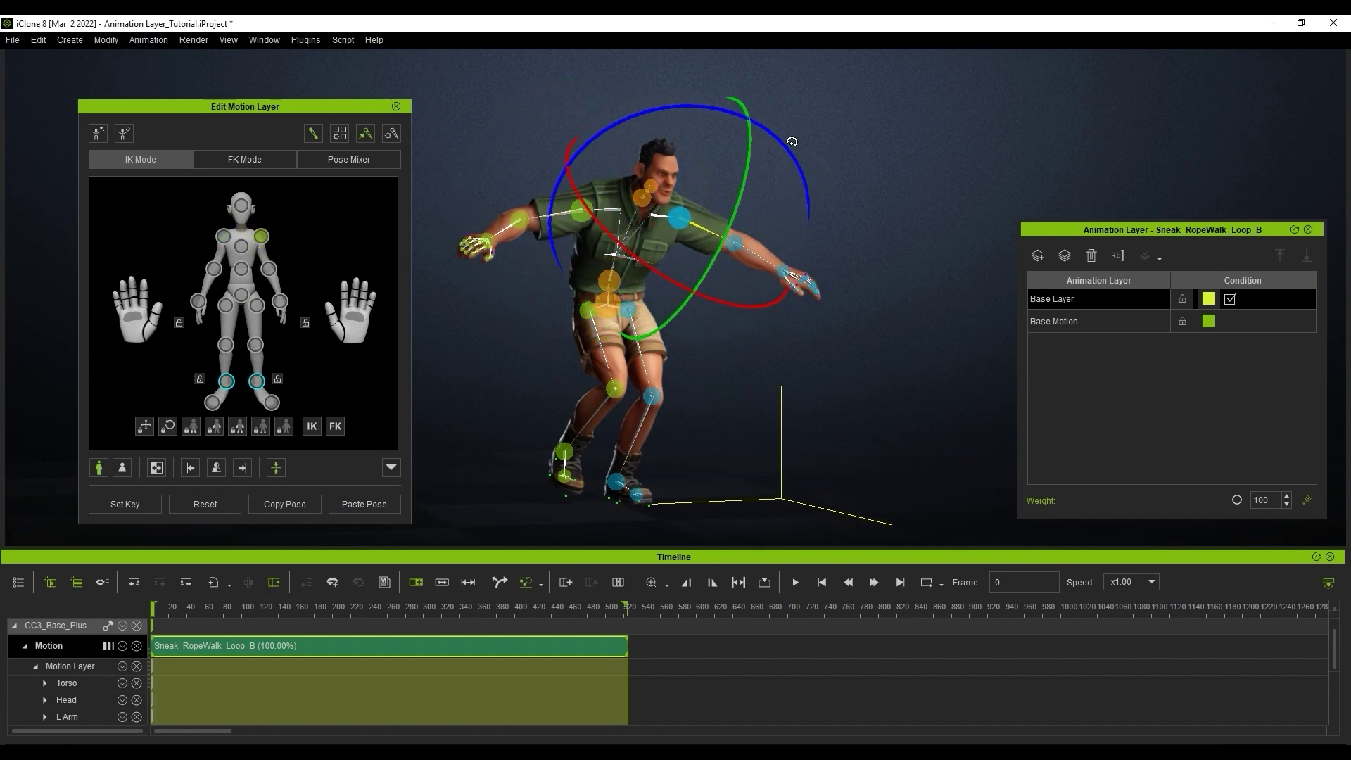
Preview the arm pose to frame 202, toggle the Base Layer off and on, then Clear Layer Key.
{"action": "left_click", "coordinate": [797, 582]}
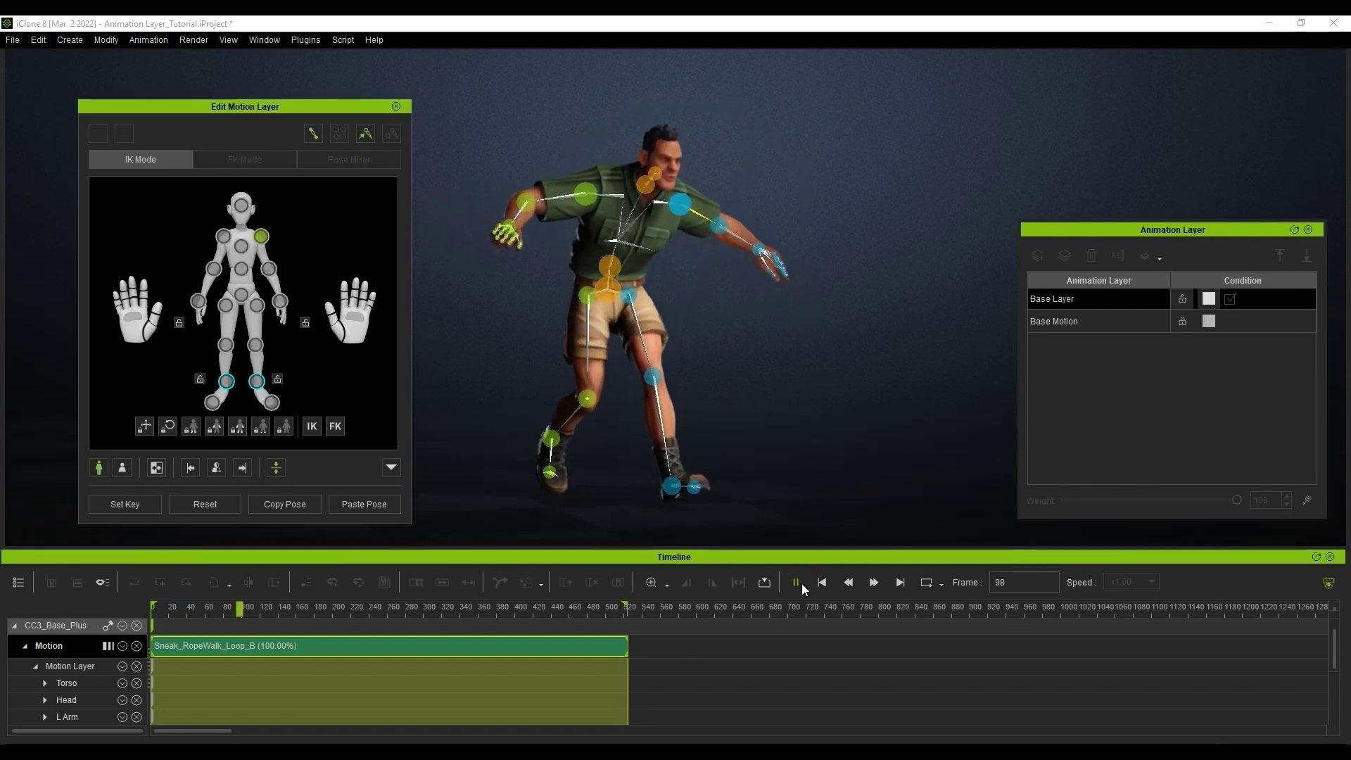
{"action": "left_click", "coordinate": [801, 584]}
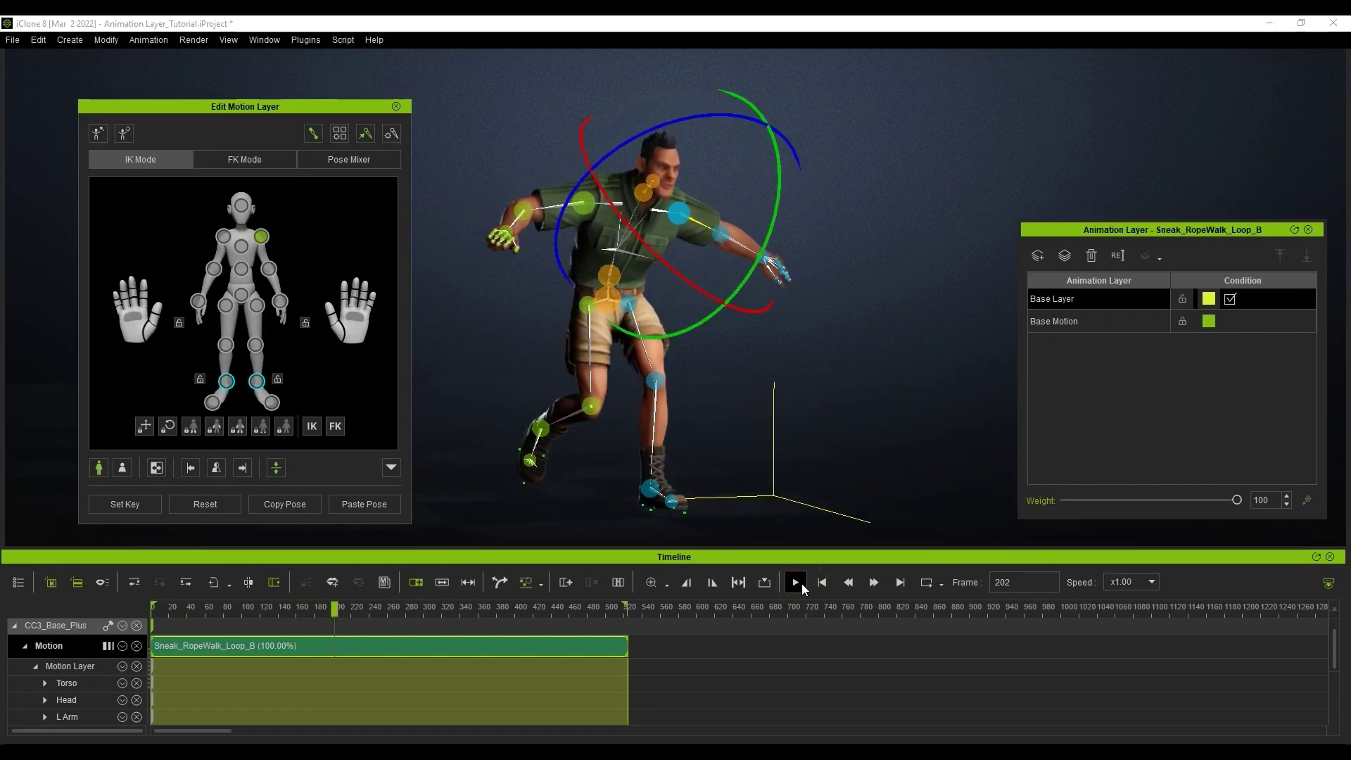
{"action": "left_click", "coordinate": [858, 259]}
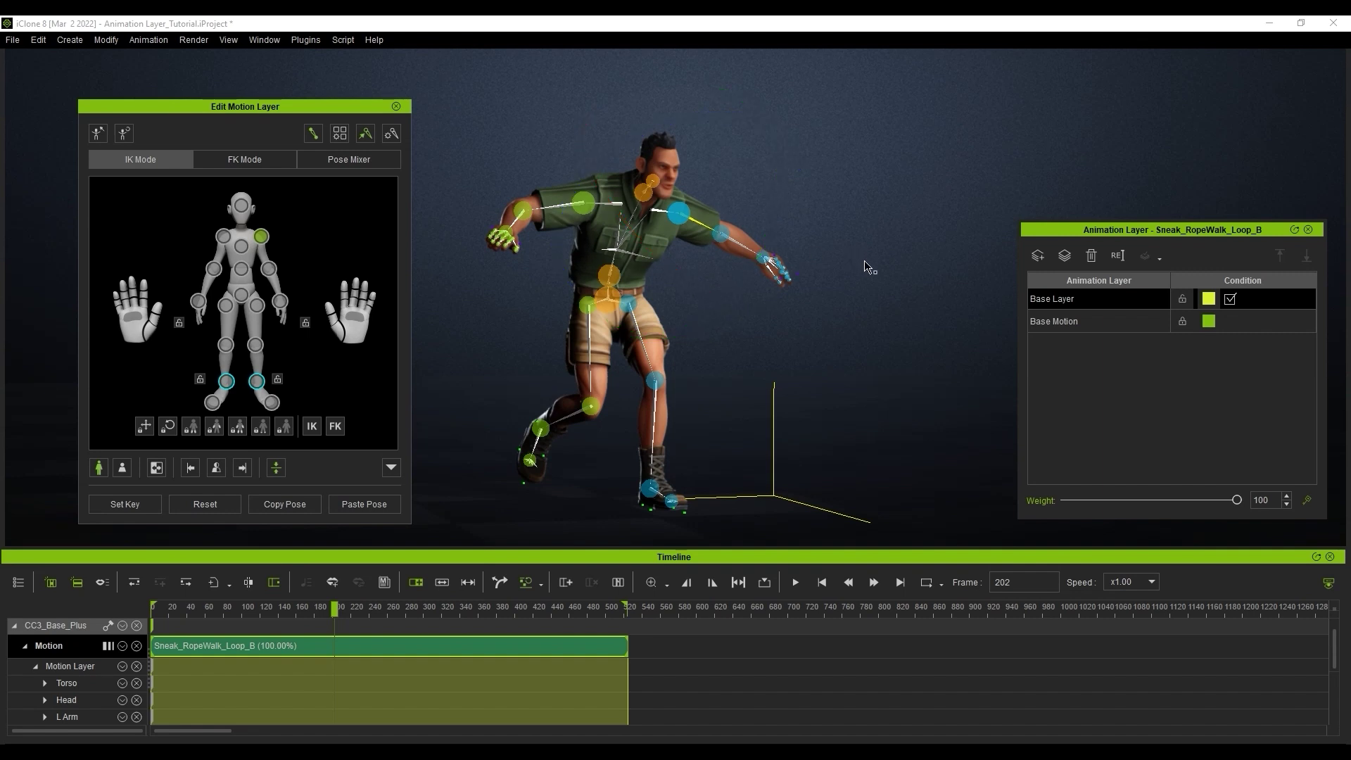
{"action": "left_click", "coordinate": [1230, 300]}
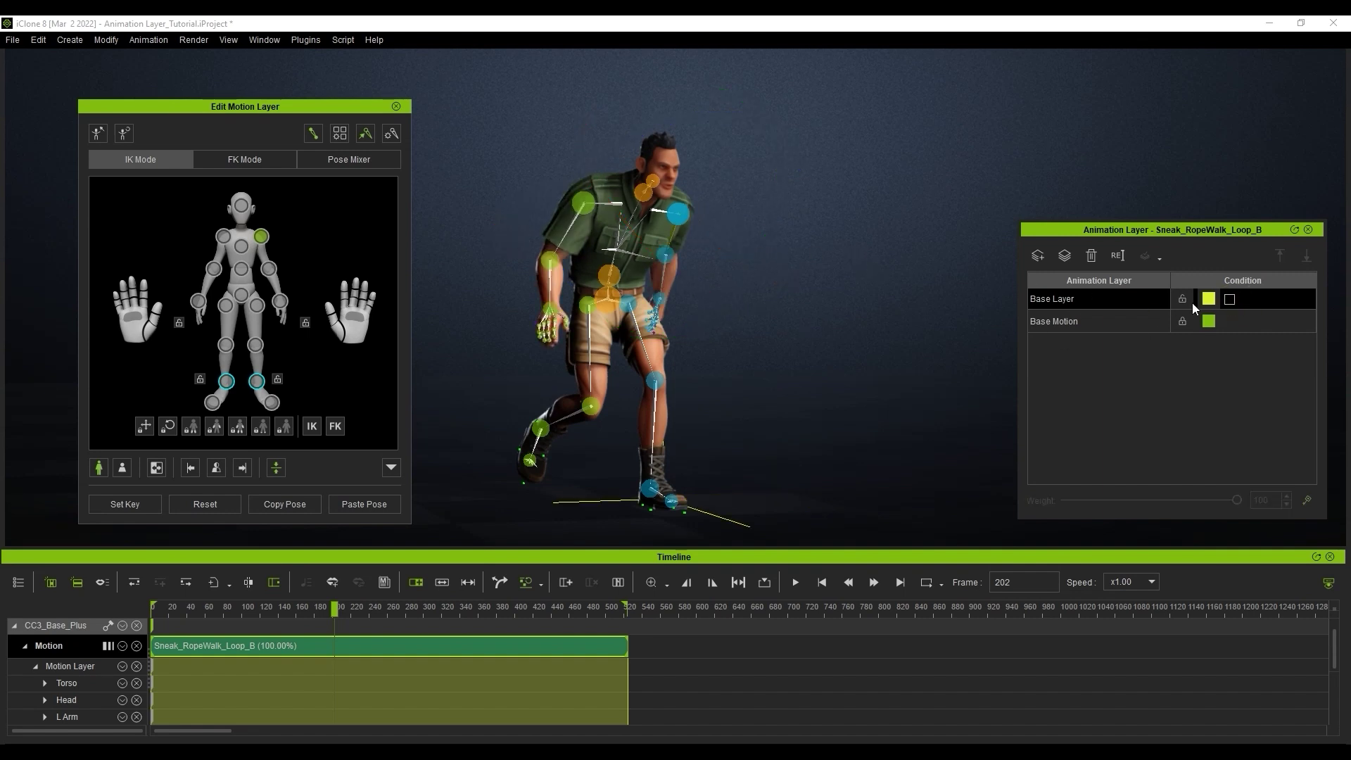
{"action": "left_click", "coordinate": [1230, 299]}
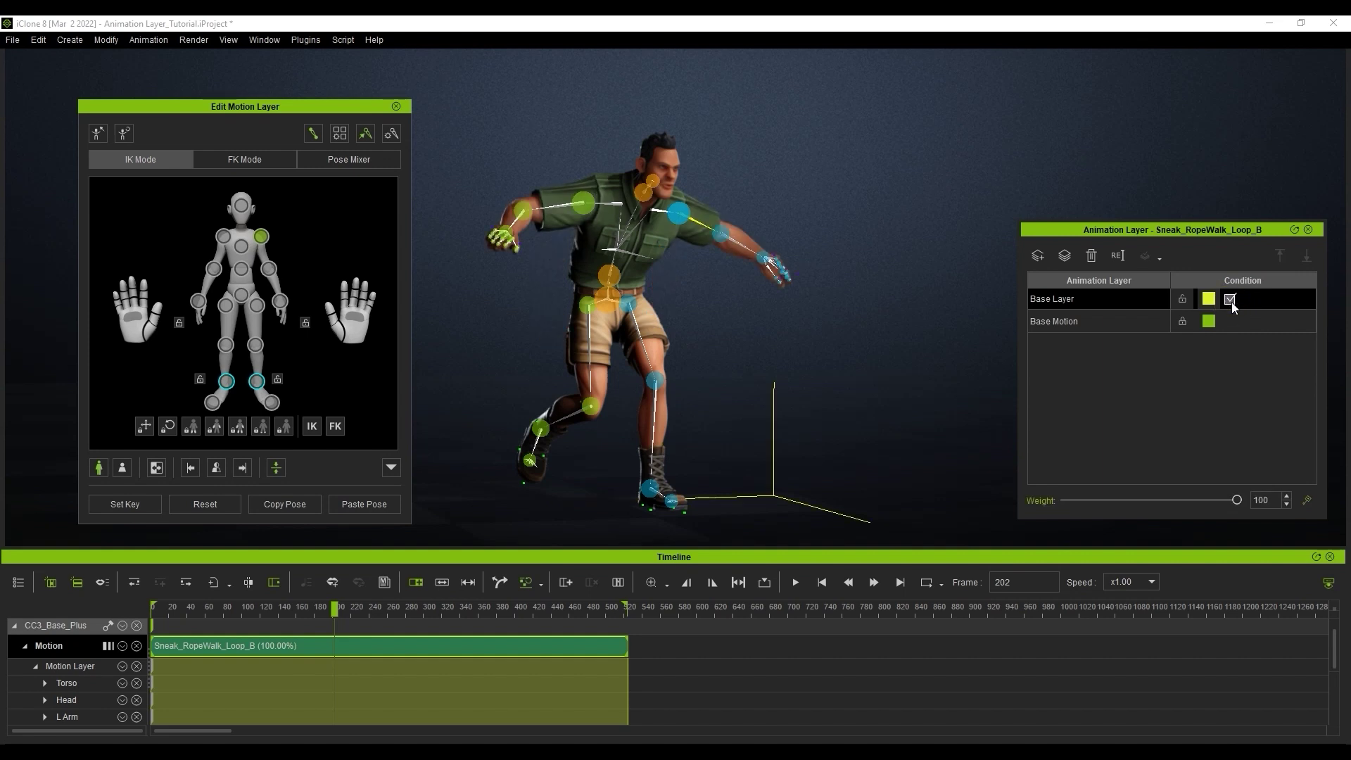
{"action": "right_click", "coordinate": [1106, 301]}
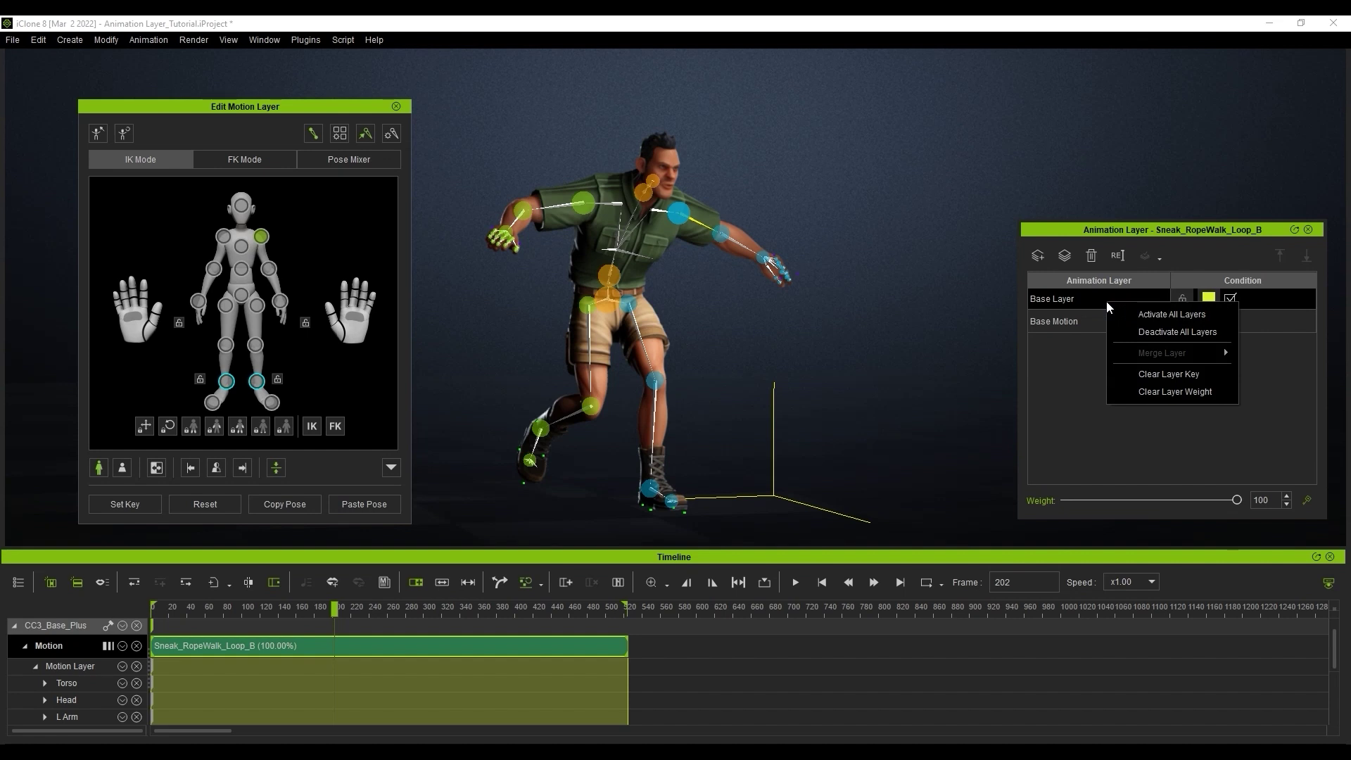
{"action": "left_click", "coordinate": [1203, 375]}
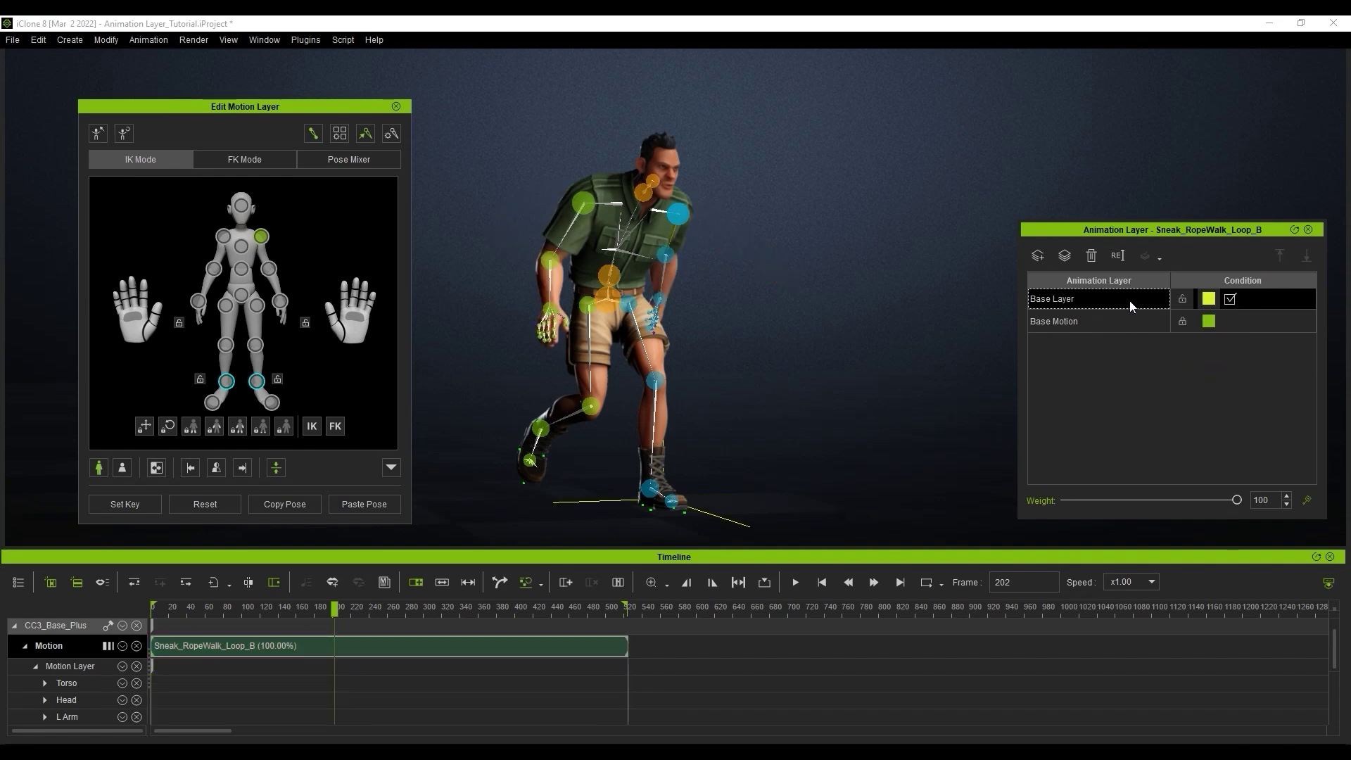
From frame 0, add a layer named Hand and raise both arms out to the sides.
{"action": "left_click", "coordinate": [827, 584]}
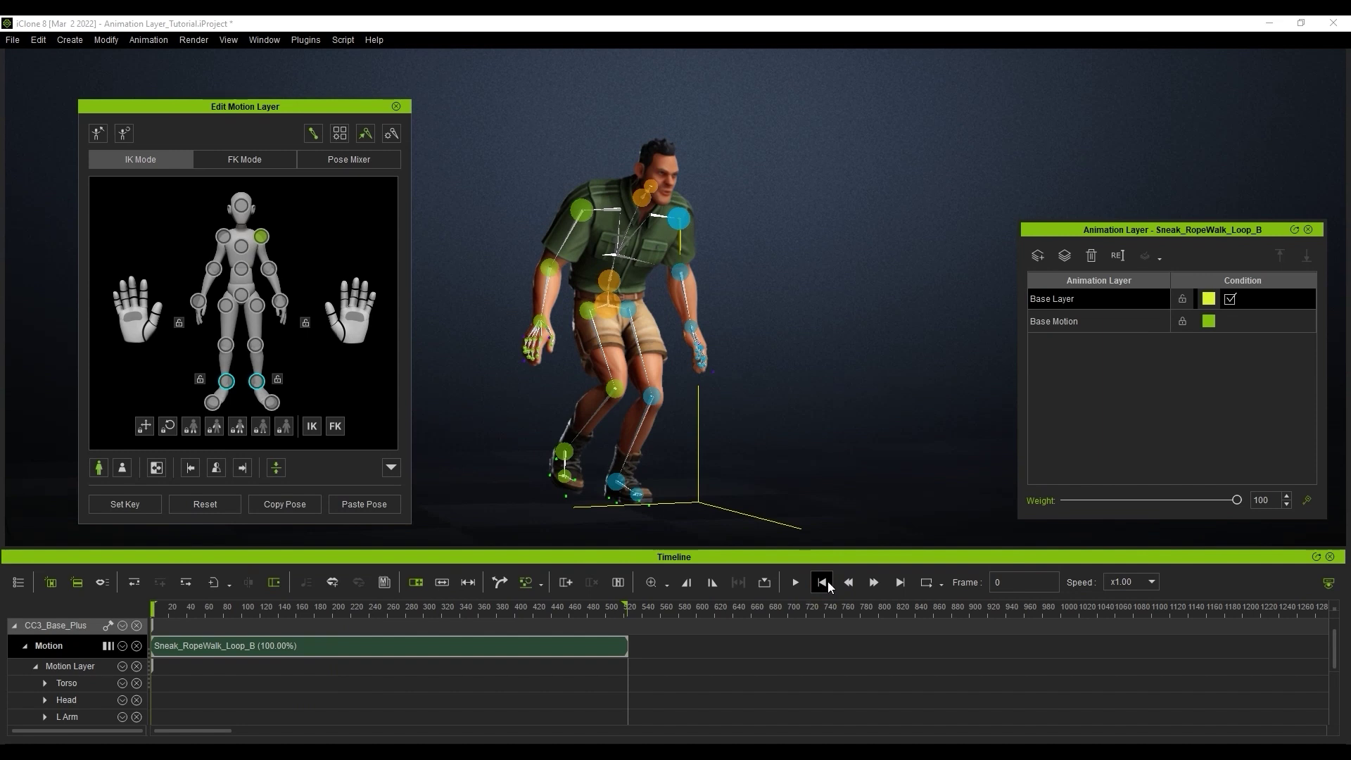
{"action": "left_click", "coordinate": [1038, 256]}
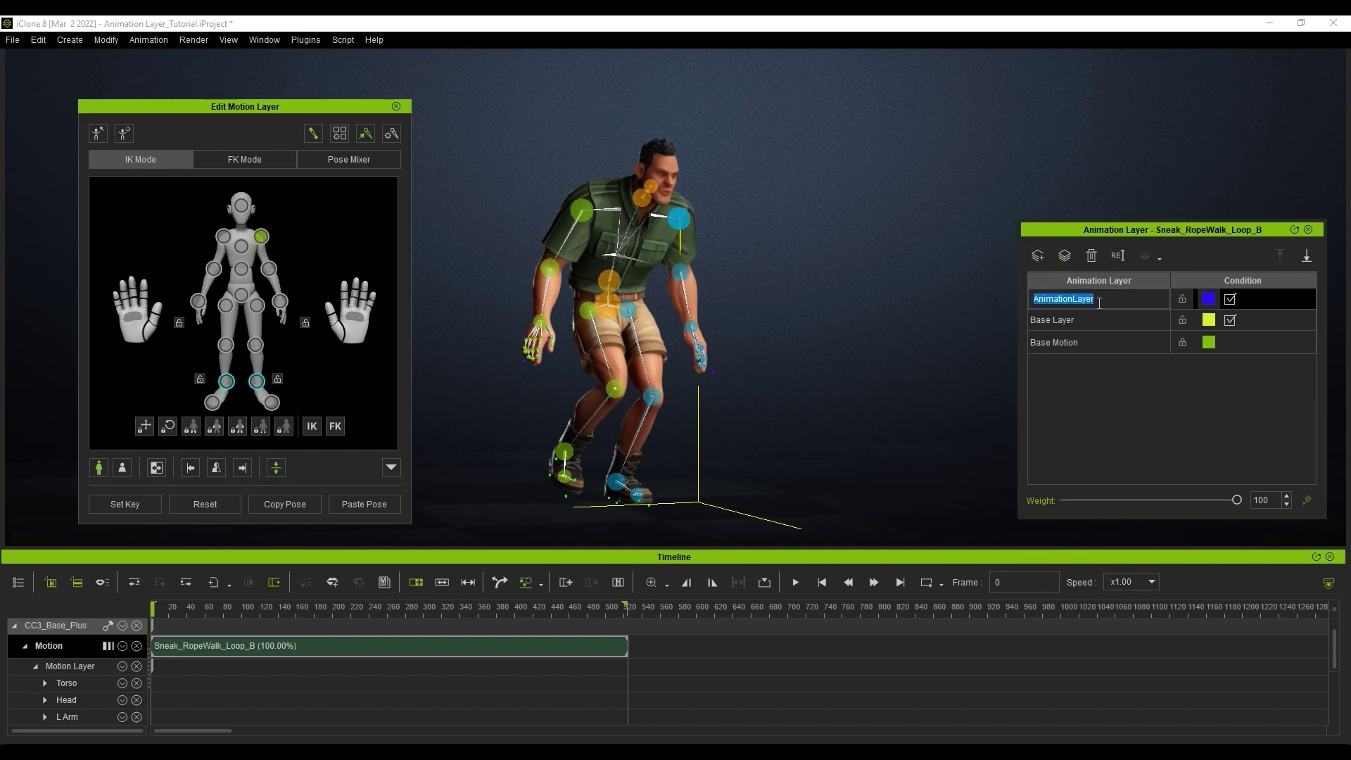
{"action": "type", "text": "Hand"}
{"action": "key", "text": "Return"}
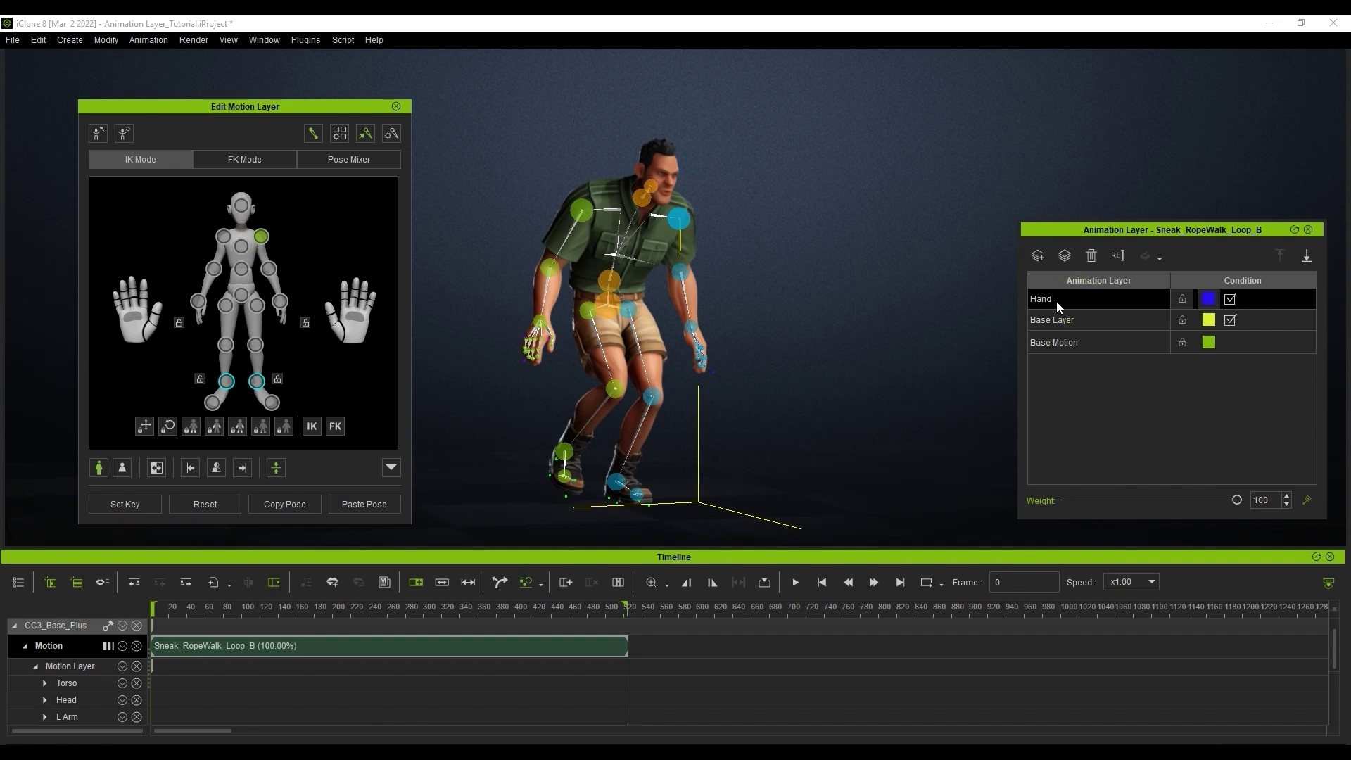
{"action": "left_click", "coordinate": [584, 210]}
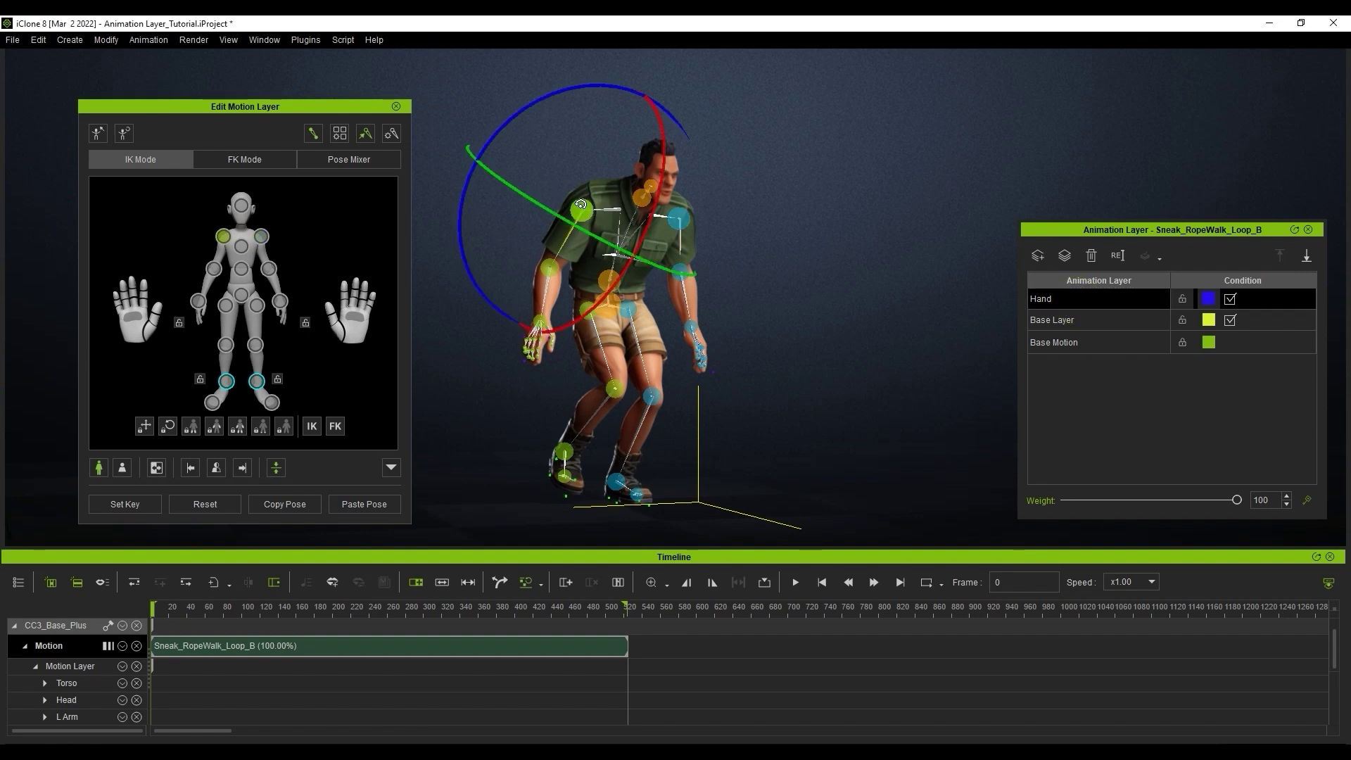
{"action": "left_click_drag", "start_coordinate": [584, 210], "coordinate": [647, 213]}
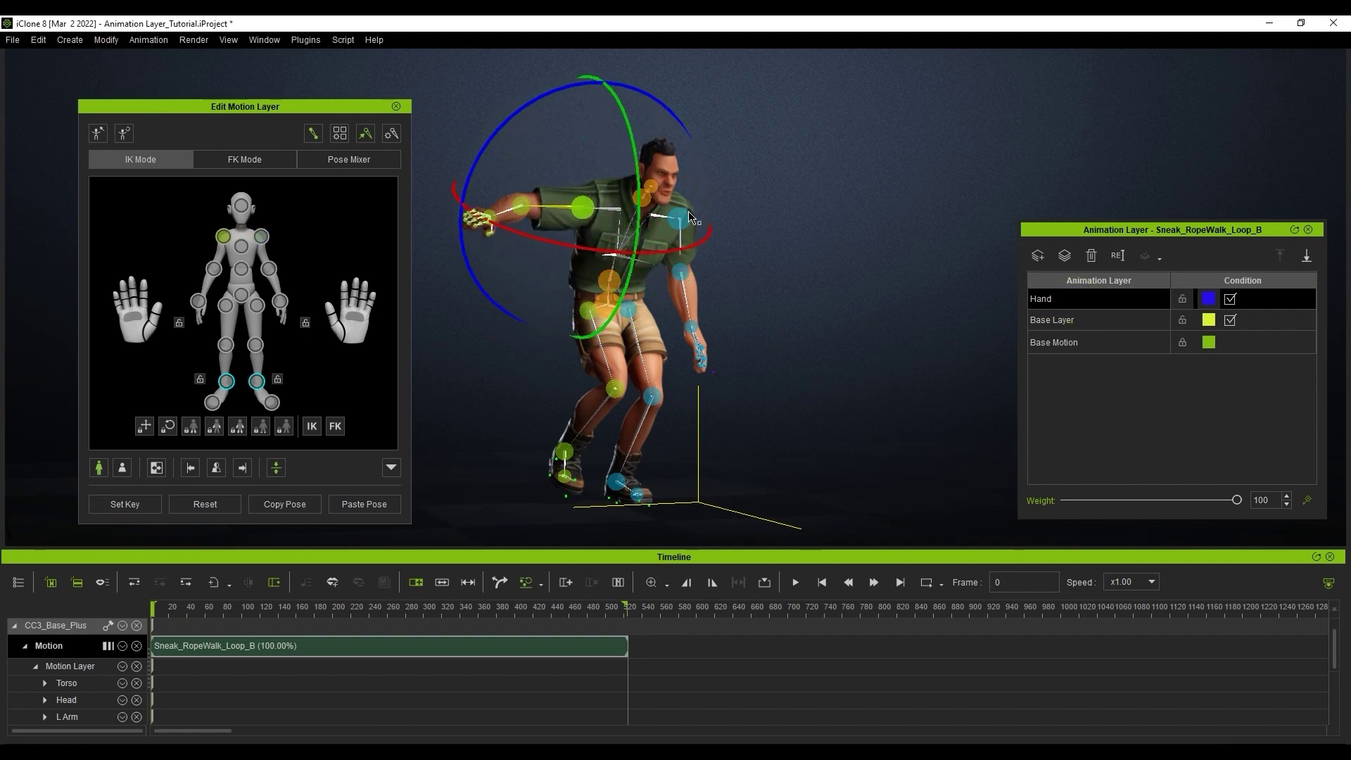
{"action": "left_click", "coordinate": [679, 218]}
{"action": "left_click_drag", "start_coordinate": [732, 145], "coordinate": [732, 224]}
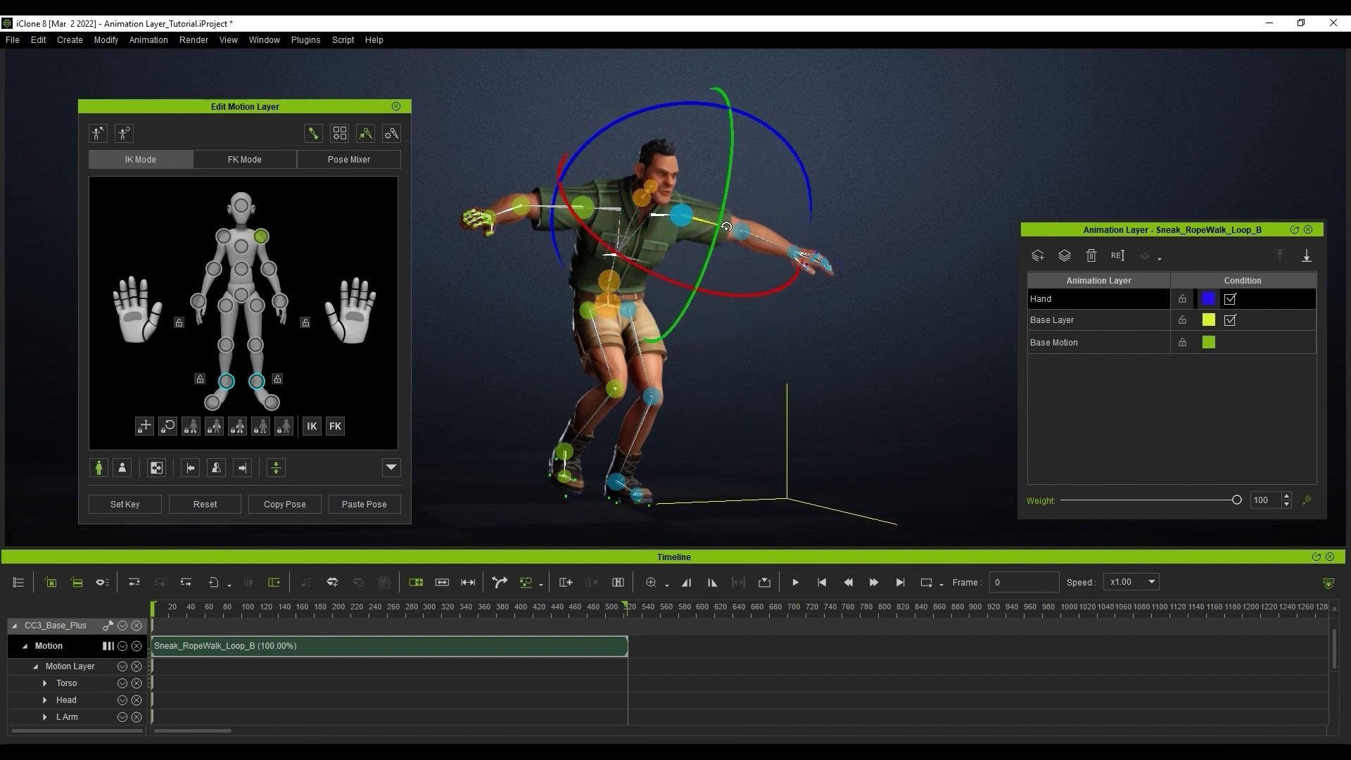
Add a layer named Torso and rotate the hips into a more upright pose.
{"action": "left_click", "coordinate": [1039, 256]}
{"action": "type", "text": "Torso"}
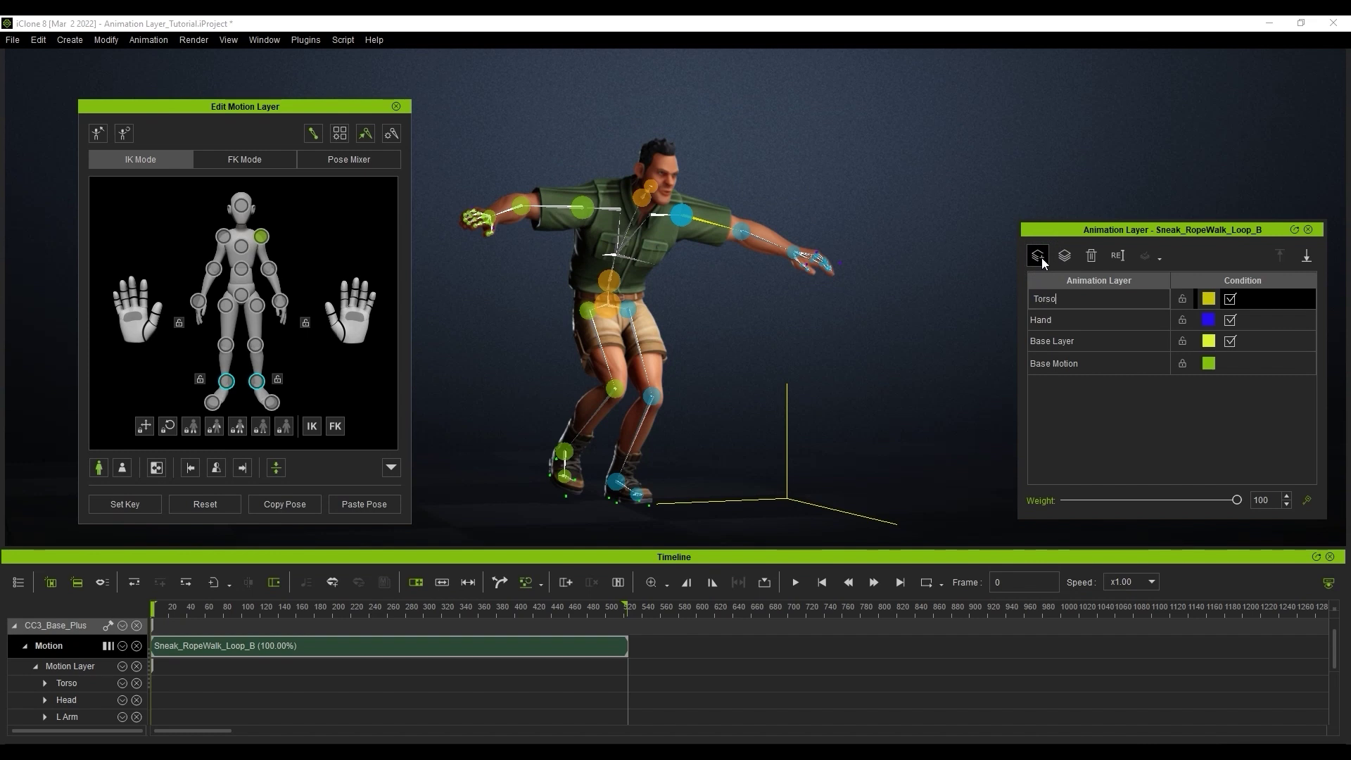
{"action": "key", "text": "Return"}
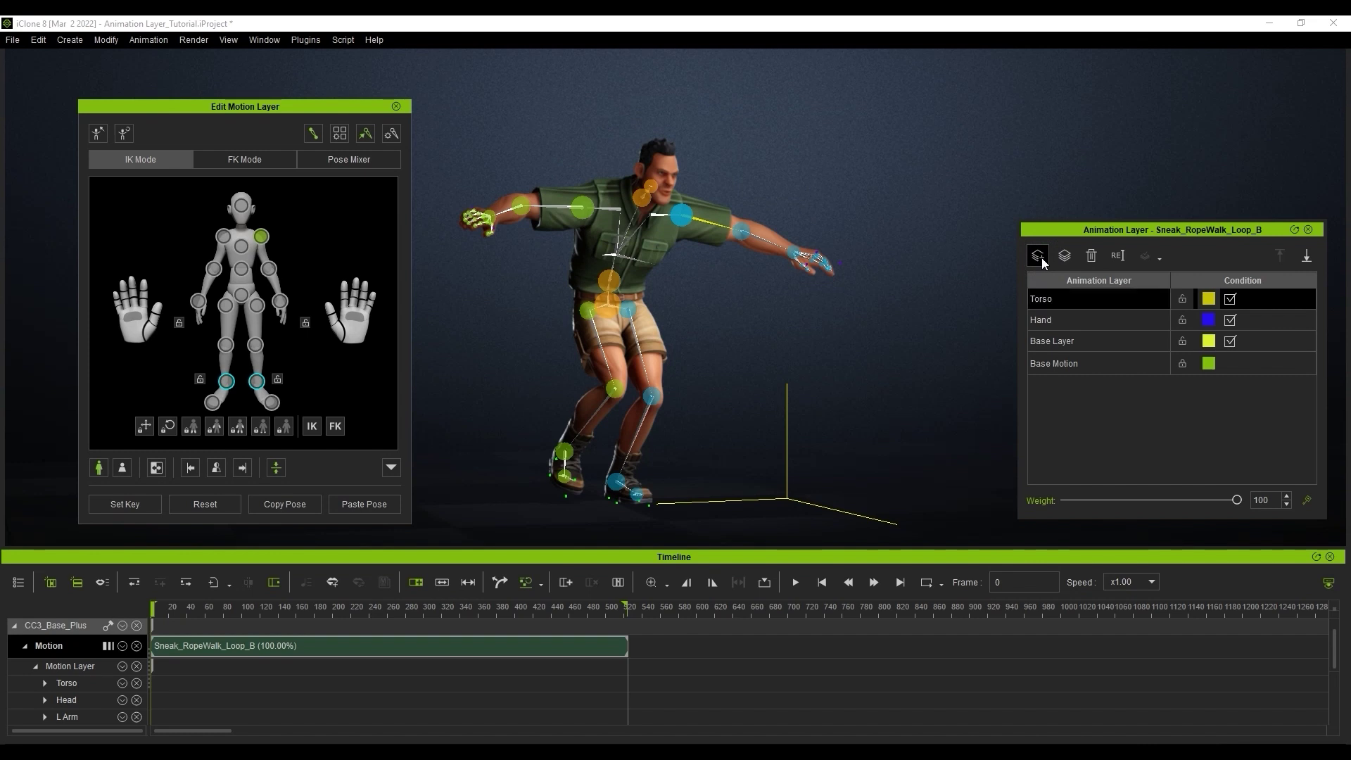
{"action": "left_click", "coordinate": [240, 294]}
{"action": "key", "text": "e"}
{"action": "left_click_drag", "start_coordinate": [644, 226], "coordinate": [649, 259]}
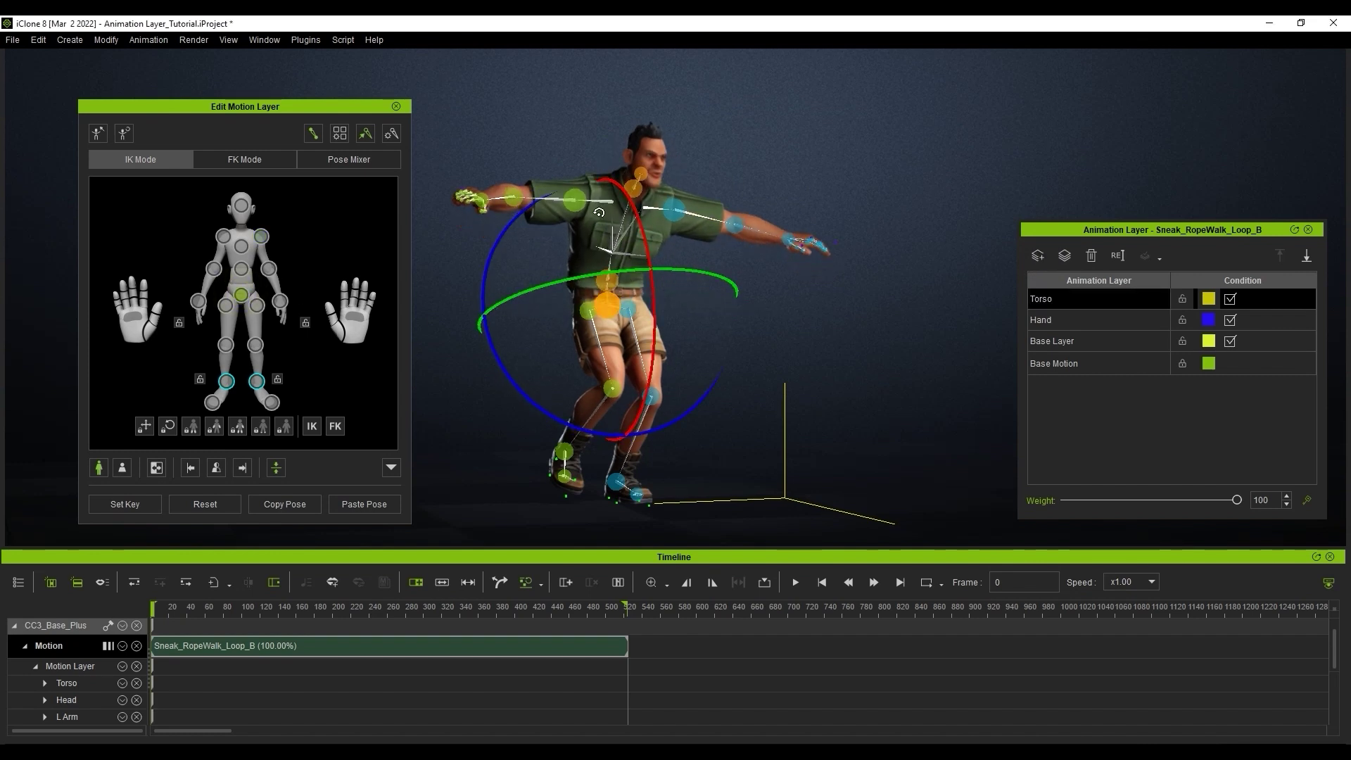
{"action": "left_click", "coordinate": [1111, 416]}
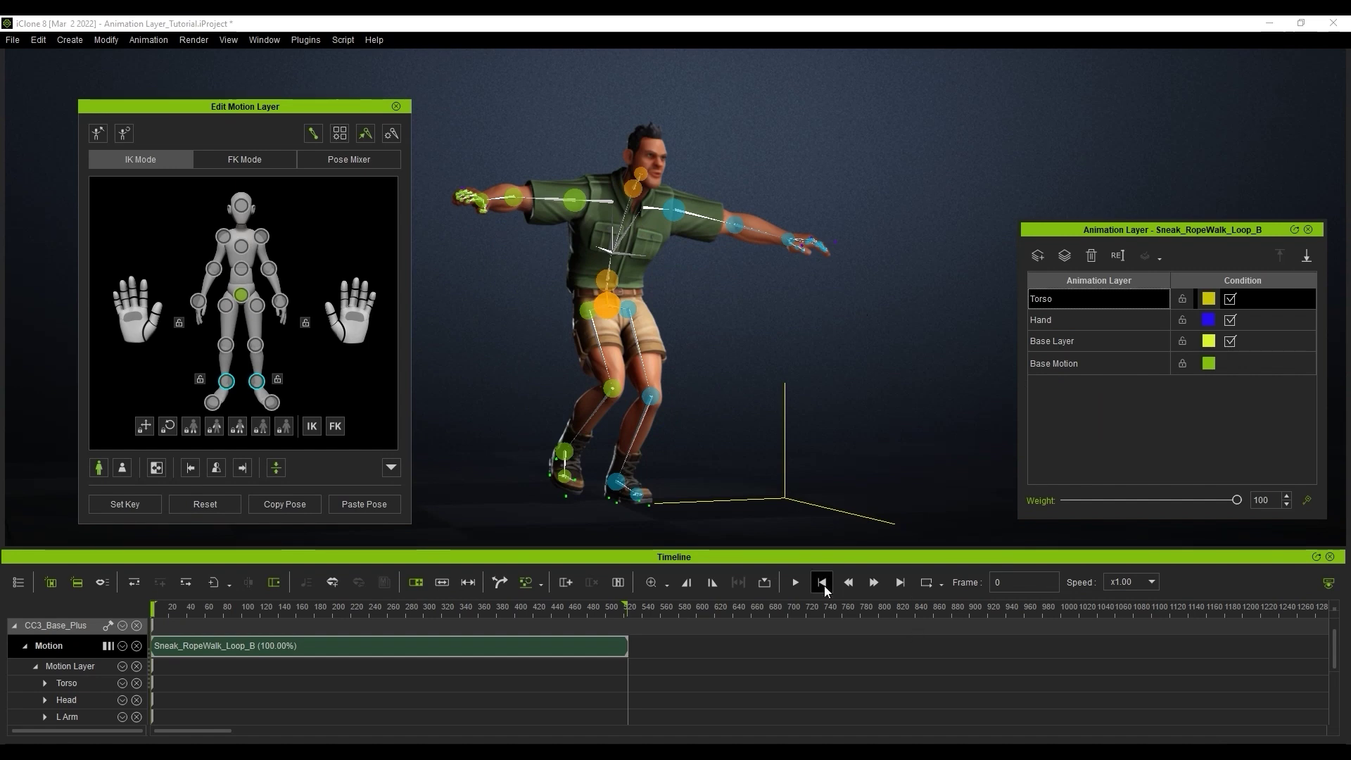
Preview the layers, then duplicate Torso and enable the resulting Torso_Copy layer.
{"action": "left_click", "coordinate": [796, 582]}
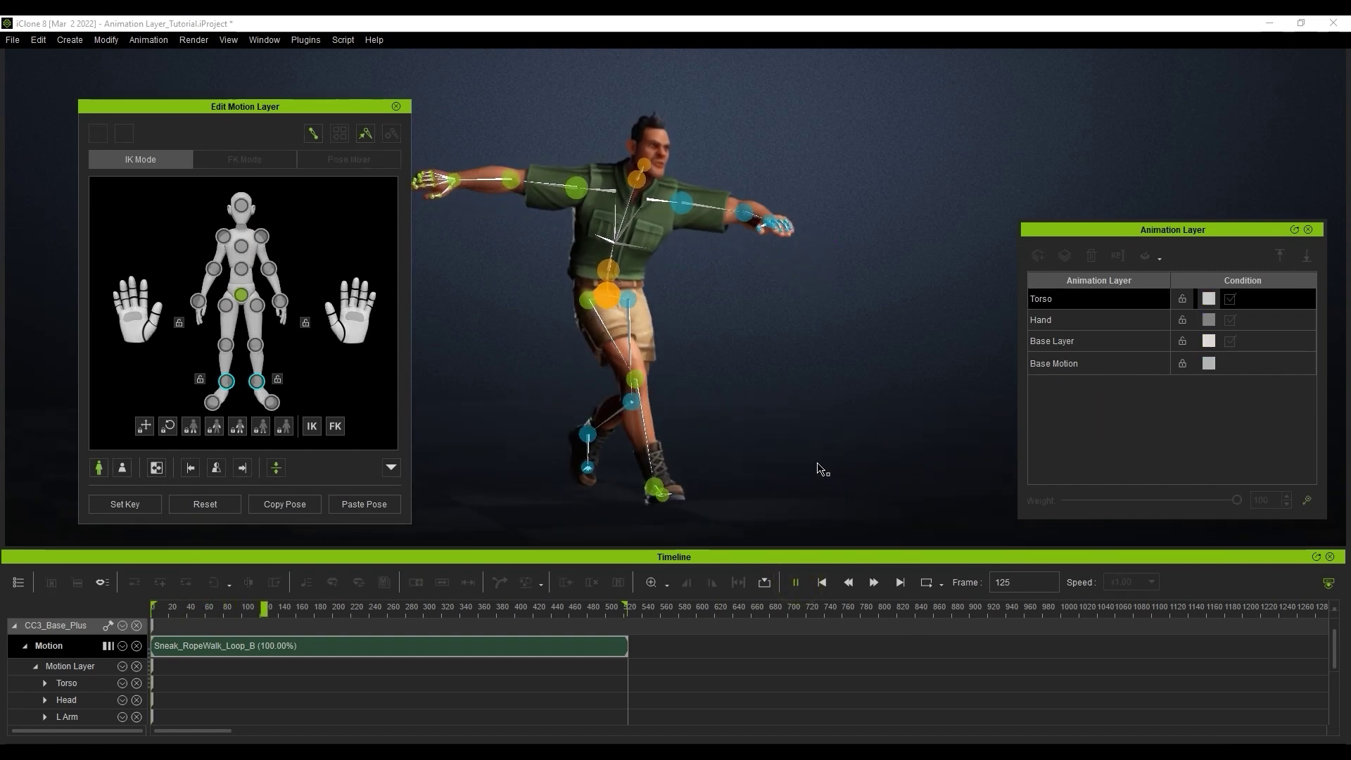
{"action": "left_click", "coordinate": [796, 582]}
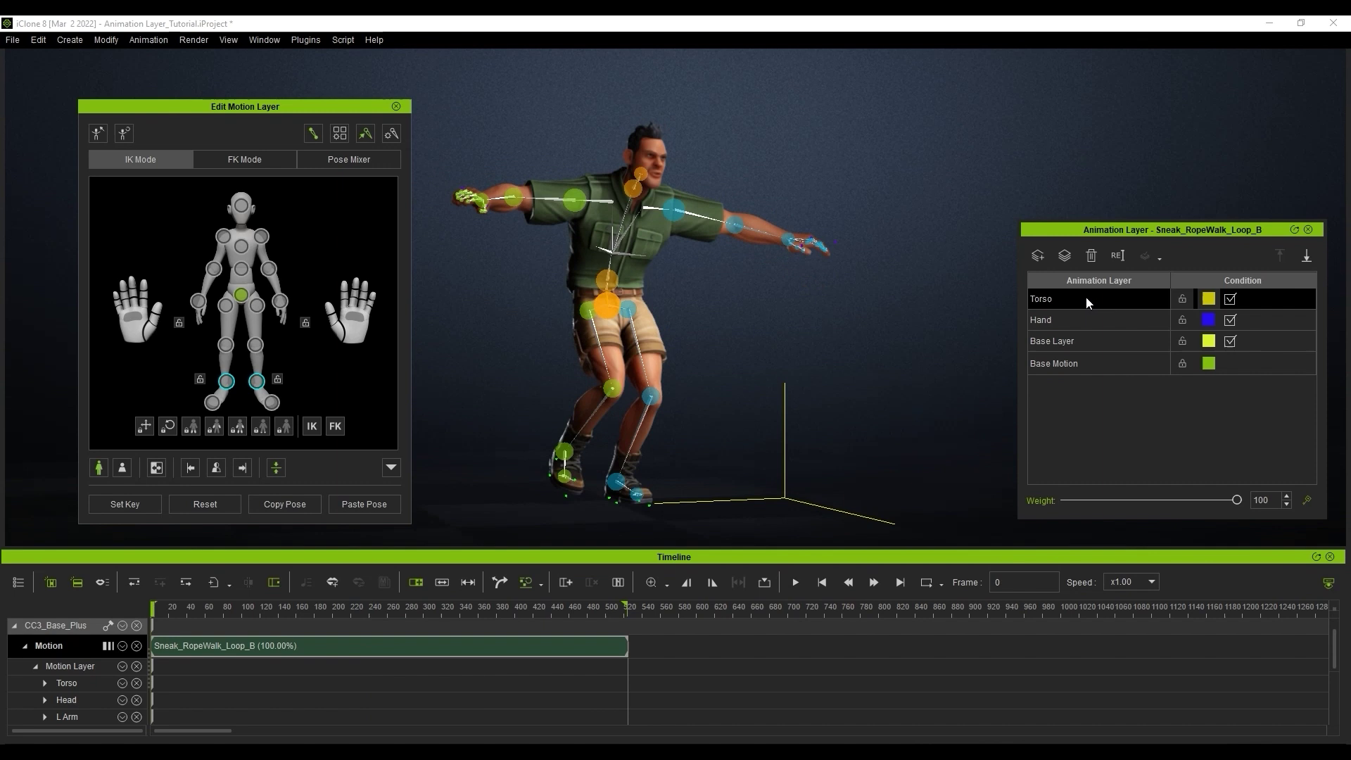
{"action": "left_click", "coordinate": [1065, 257]}
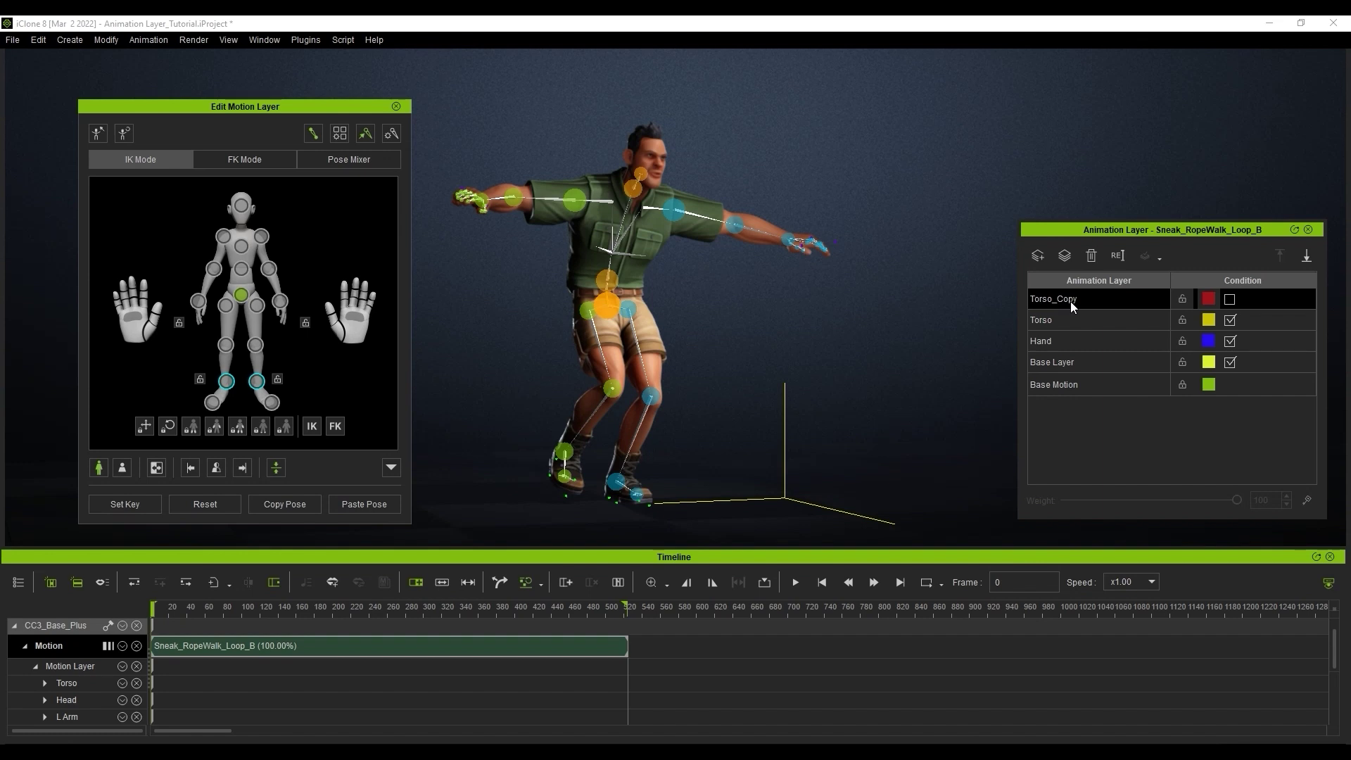
{"action": "left_click", "coordinate": [1230, 299]}
{"action": "left_click", "coordinate": [1233, 305]}
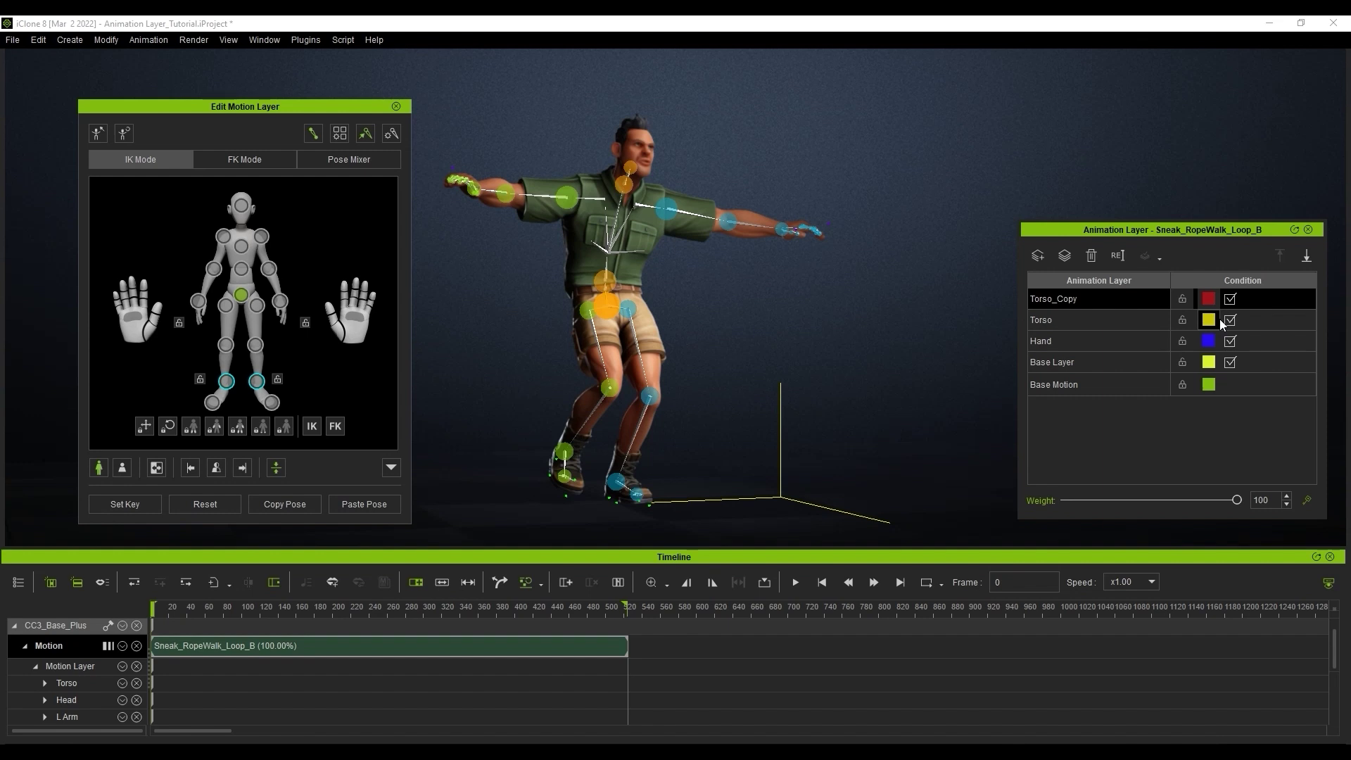
Delete the Torso_Copy layer and add a fresh animation layer.
{"action": "left_click", "coordinate": [1097, 320]}
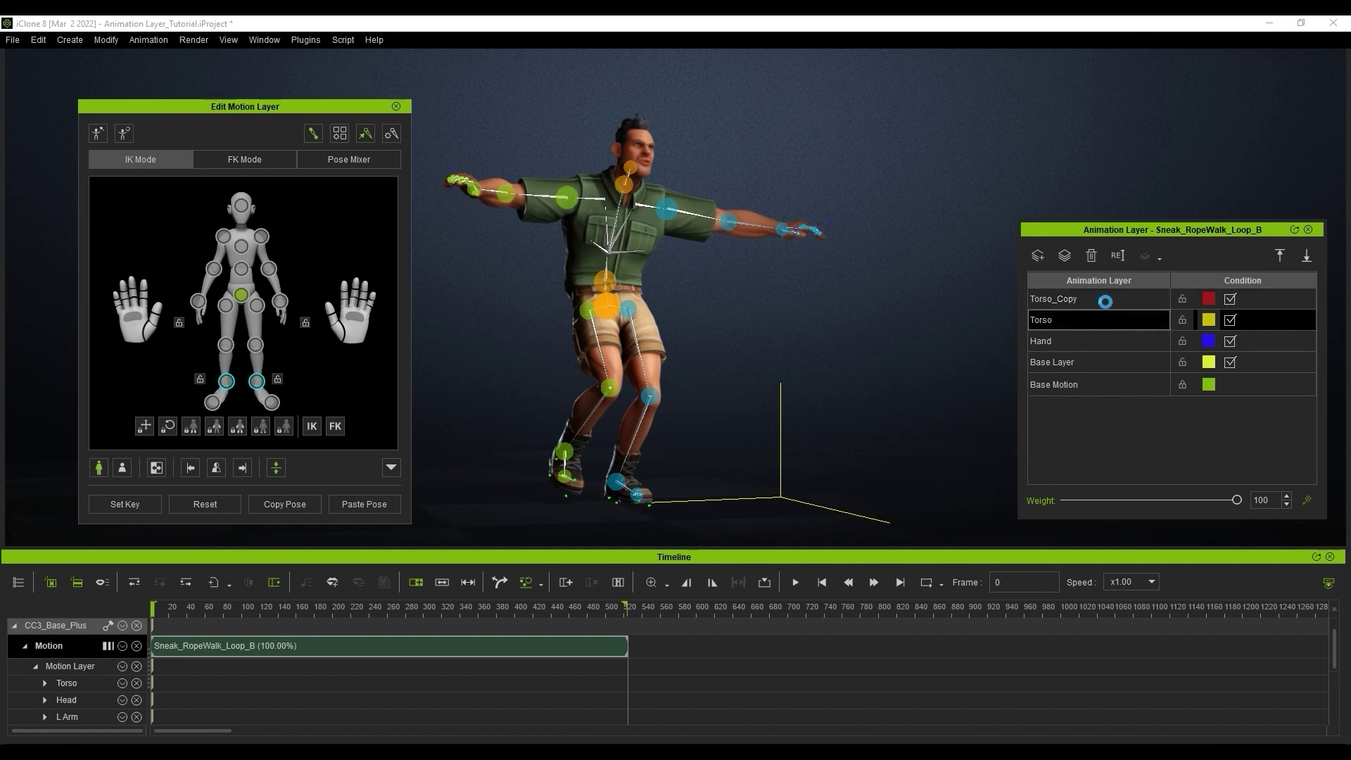
{"action": "left_click", "coordinate": [1130, 301]}
{"action": "key", "text": "Delete"}
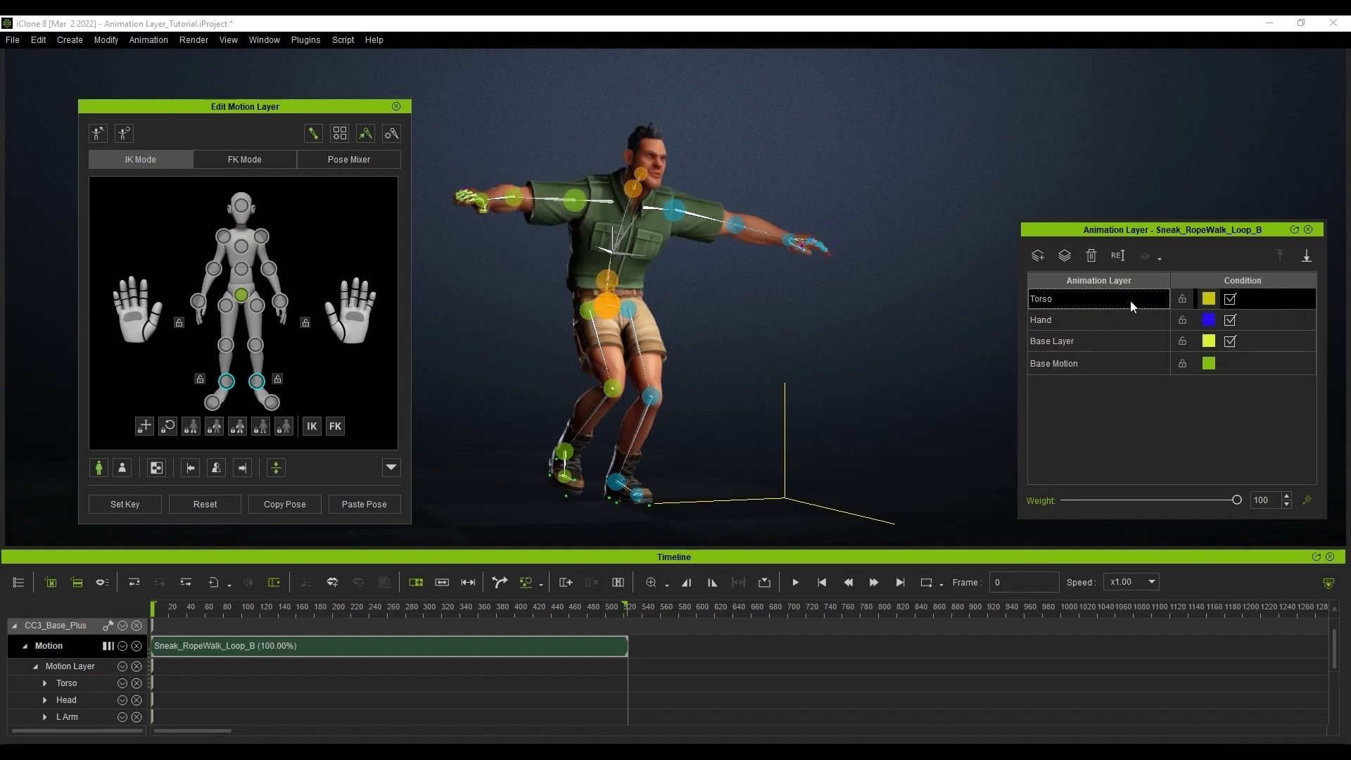
{"action": "left_click", "coordinate": [1038, 255]}
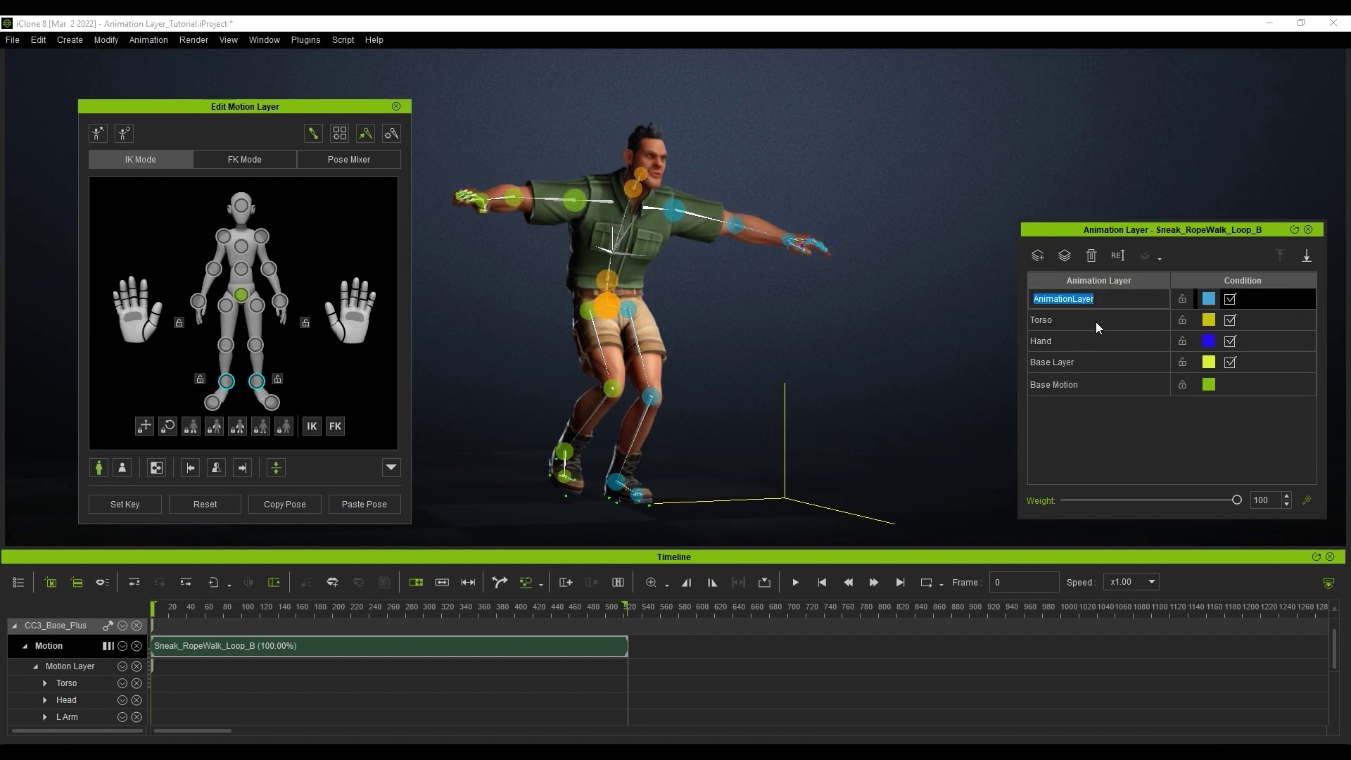
Name the new layer Torso_Rotate and twist the hips around the vertical axis.
{"action": "type", "text": "Torso_Rotate"}
{"action": "key", "text": "Return"}
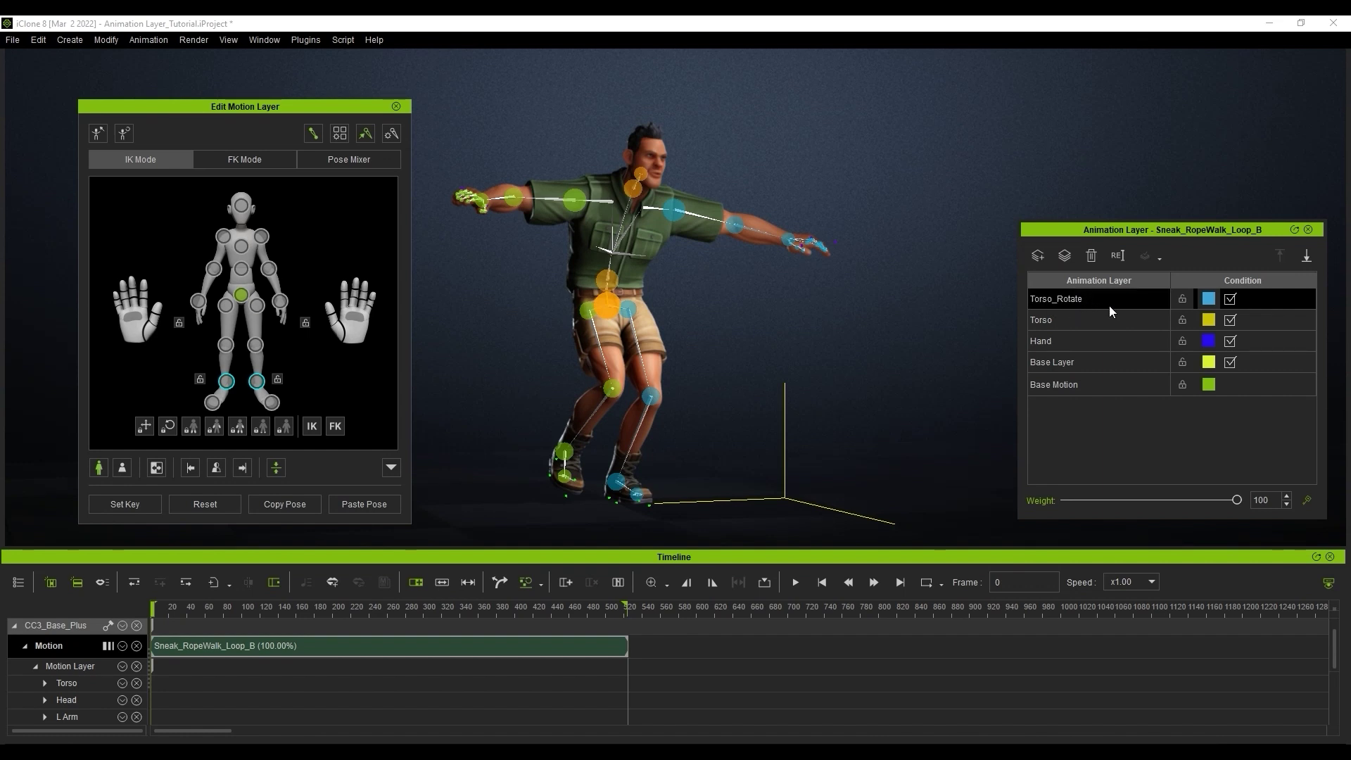
{"action": "left_click", "coordinate": [606, 299]}
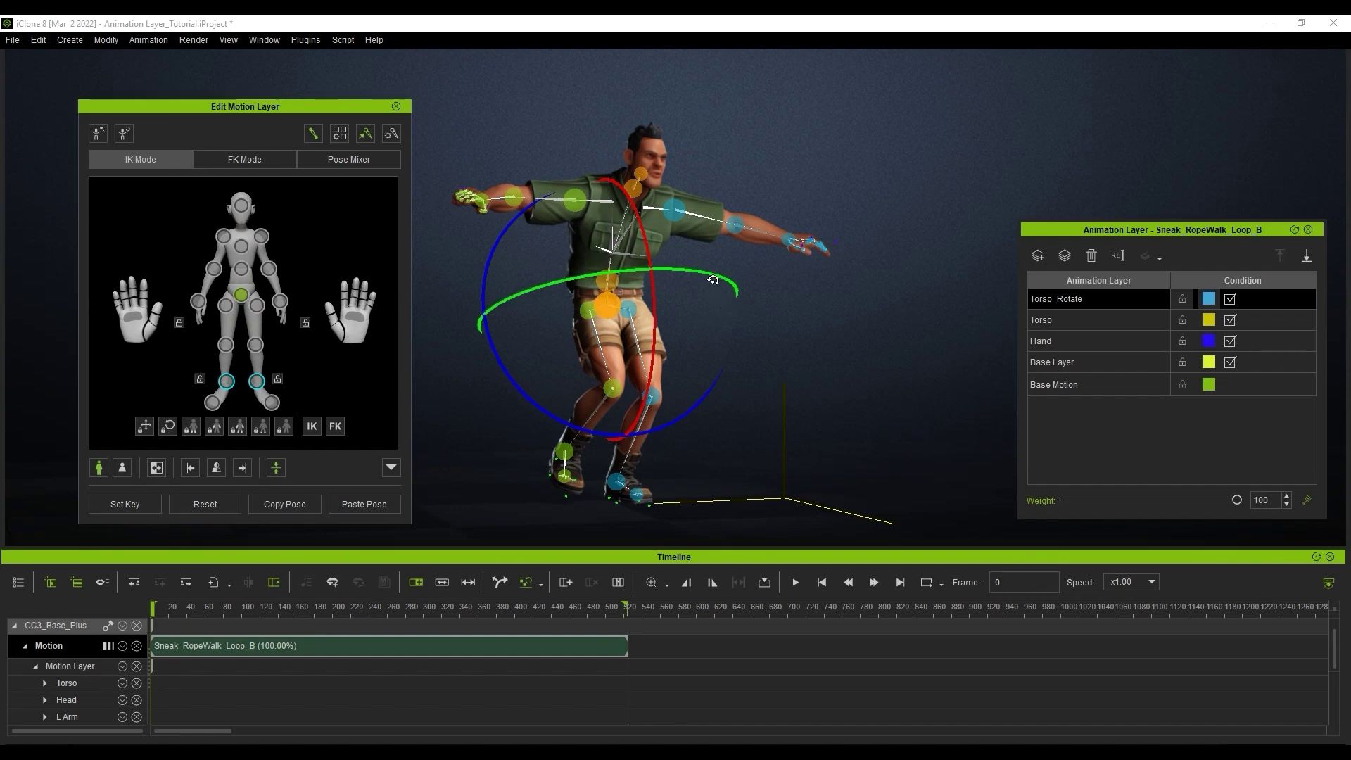
{"action": "left_click_drag", "start_coordinate": [499, 242], "coordinate": [498, 250]}
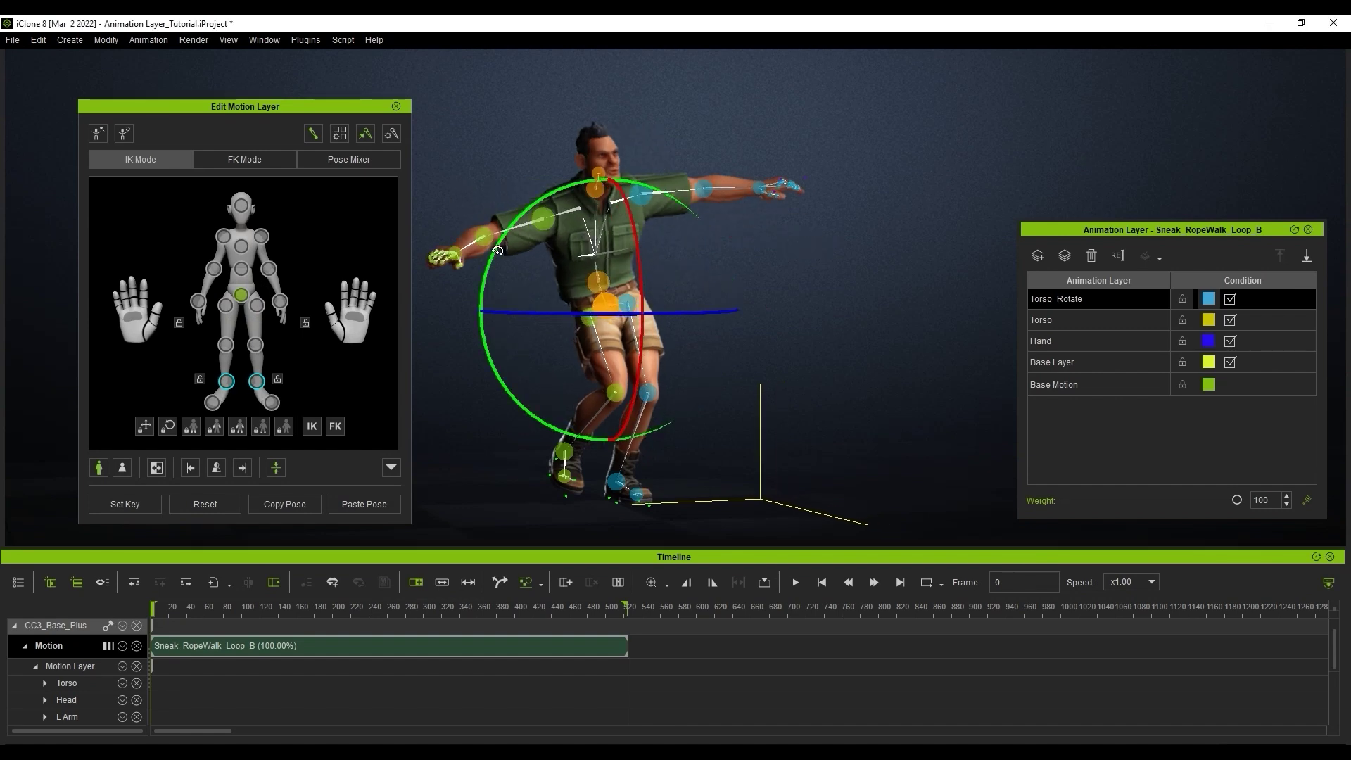
Key further torso twists at frames 180 and 256, then replay from the start.
{"action": "left_click_drag", "start_coordinate": [176, 609], "coordinate": [314, 610]}
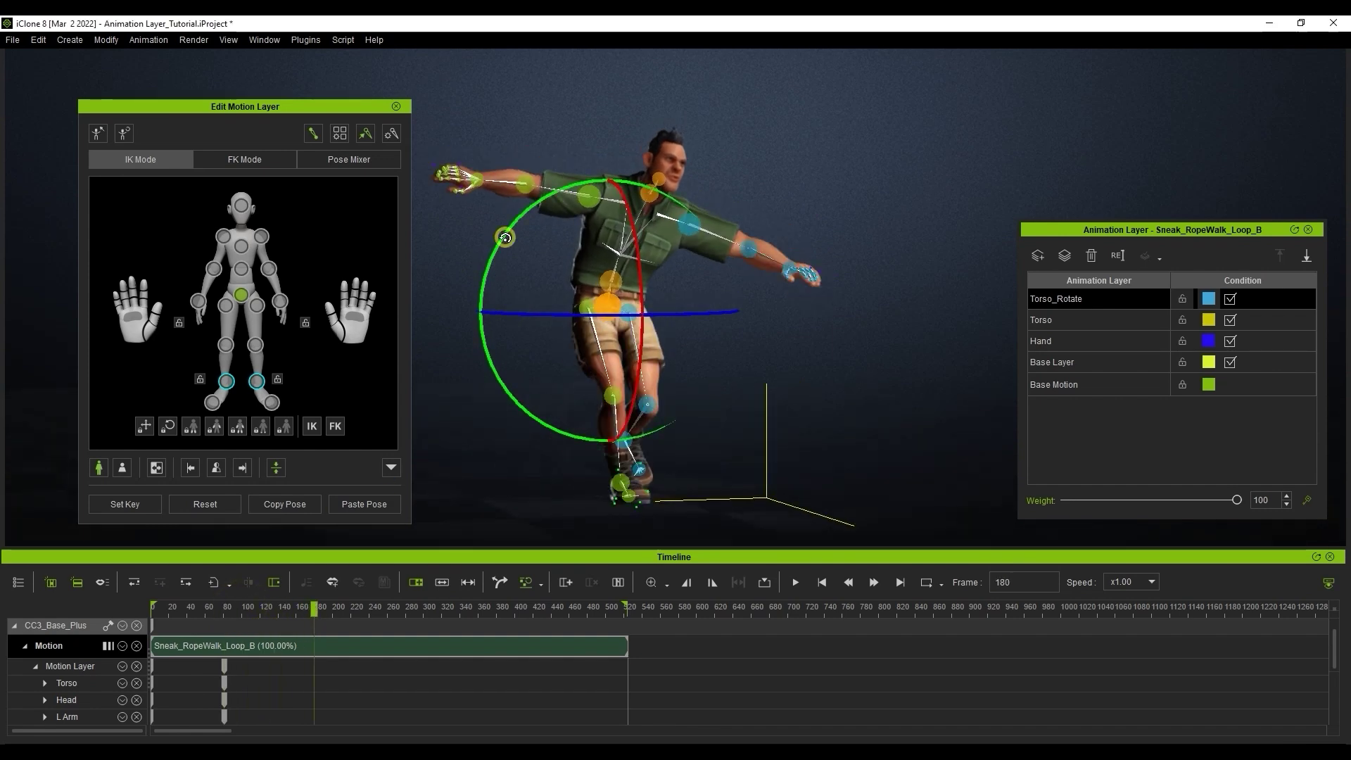
{"action": "left_click", "coordinate": [498, 251]}
{"action": "key", "text": "space"}
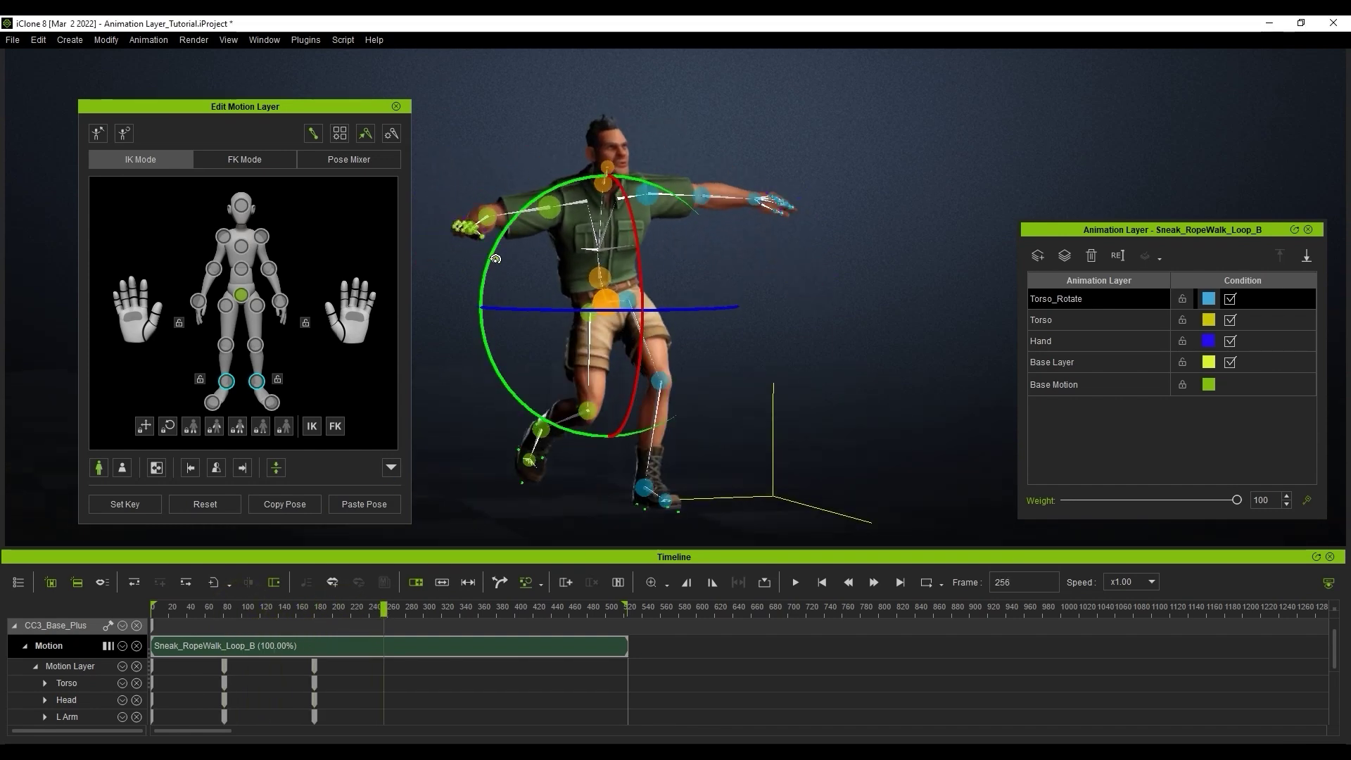
{"action": "left_click", "coordinate": [499, 252]}
{"action": "left_click", "coordinate": [822, 582]}
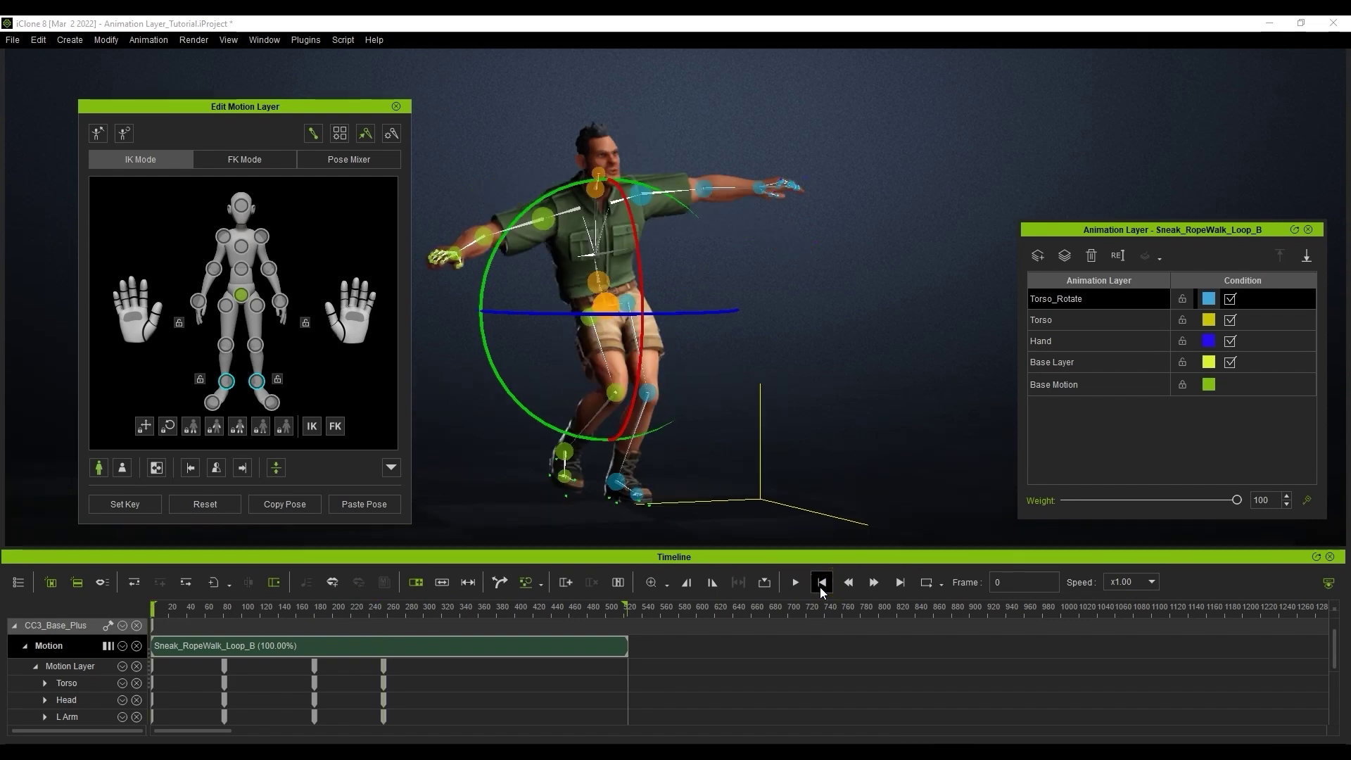
{"action": "left_click", "coordinate": [790, 584]}
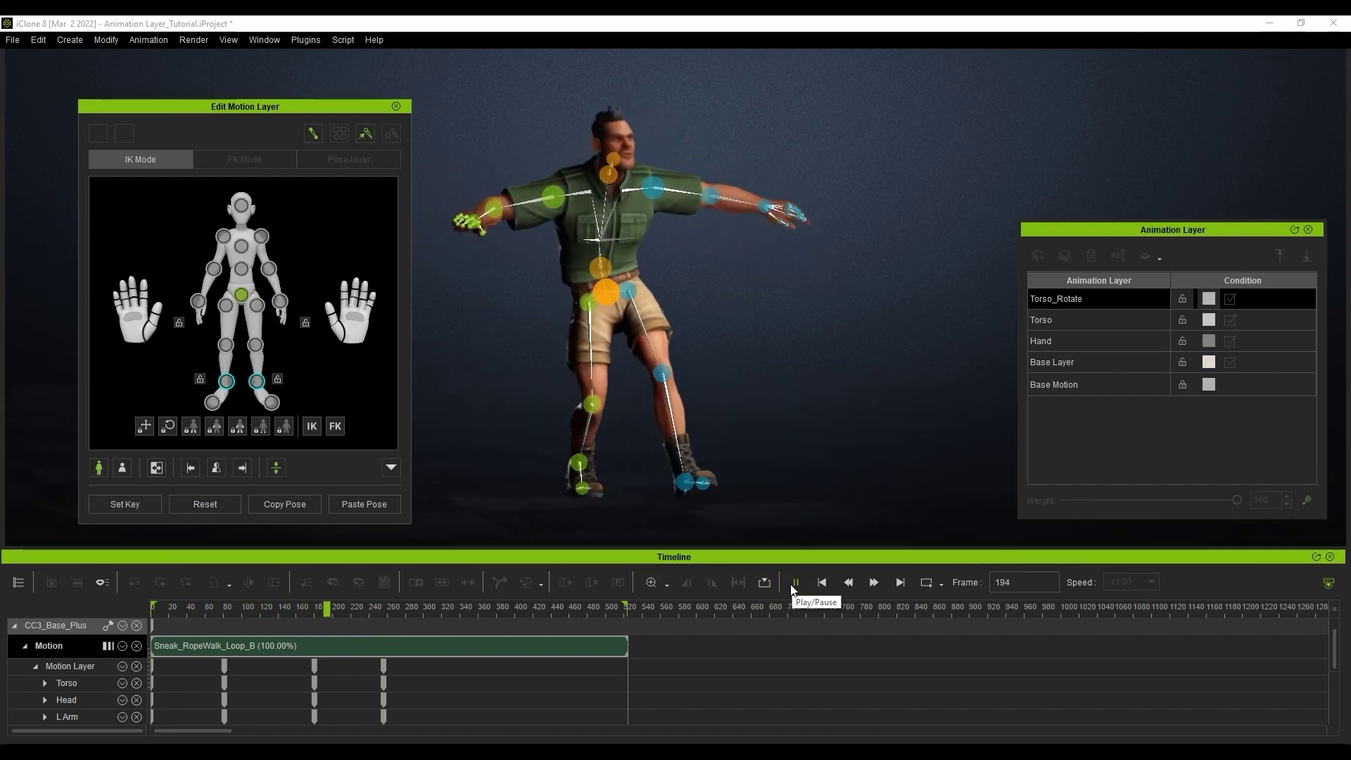
{"action": "left_click", "coordinate": [795, 582]}
{"action": "left_click", "coordinate": [822, 583]}
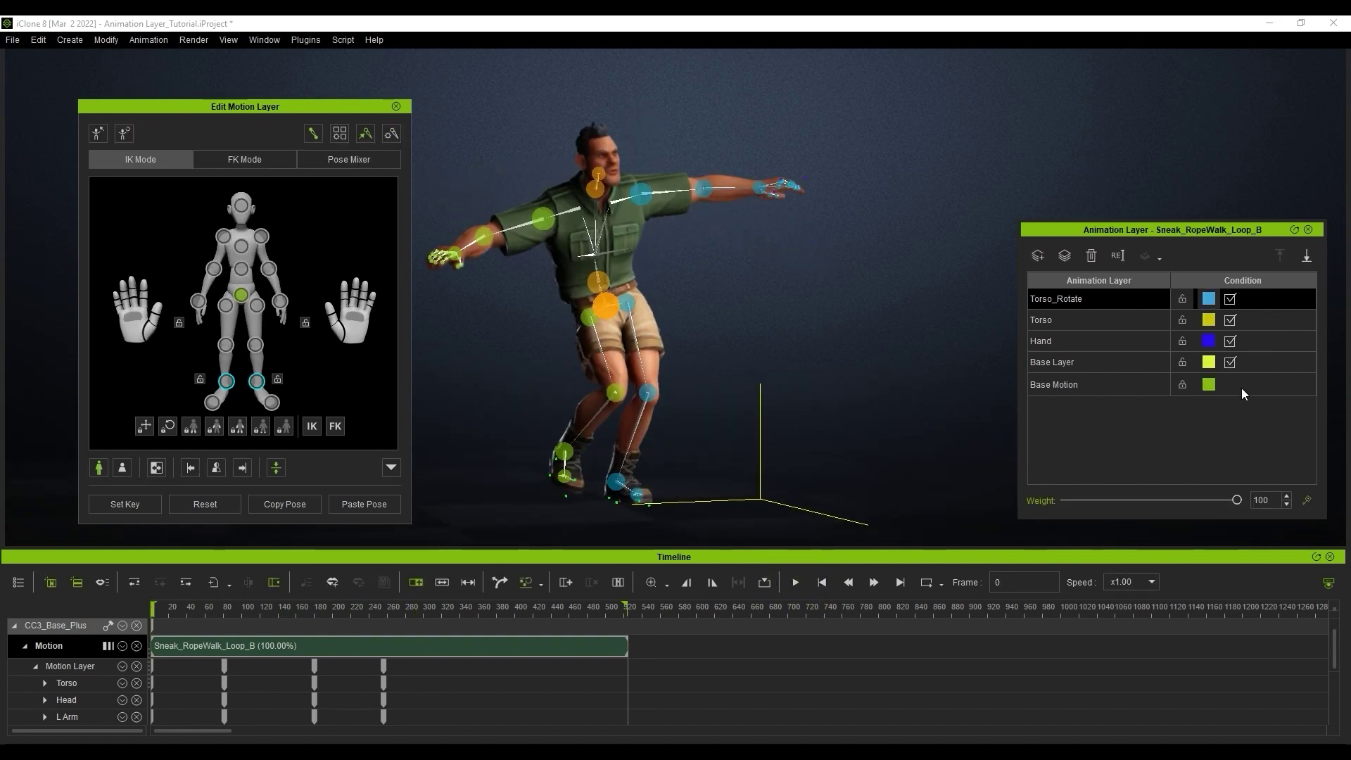
{"action": "left_click", "coordinate": [1231, 299]}
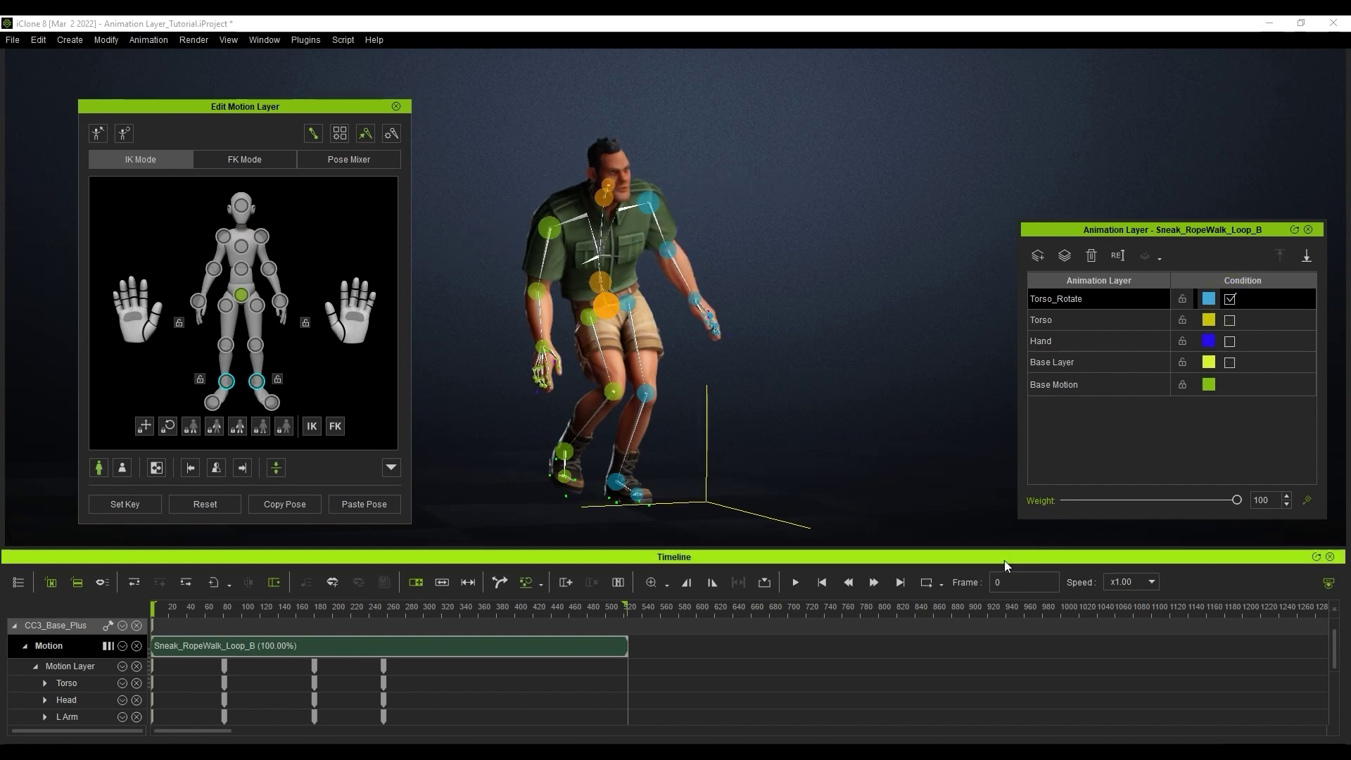
{"action": "left_click", "coordinate": [796, 584]}
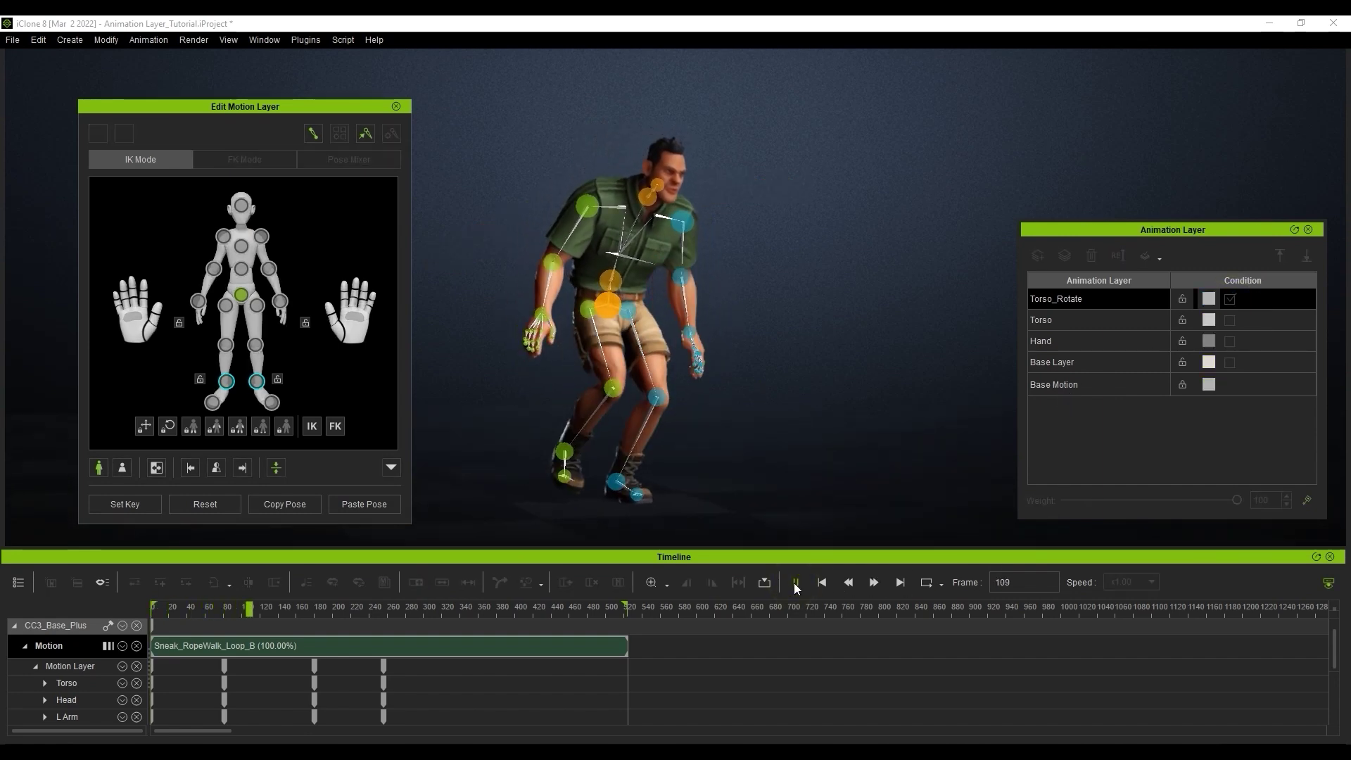
{"action": "left_click", "coordinate": [796, 584]}
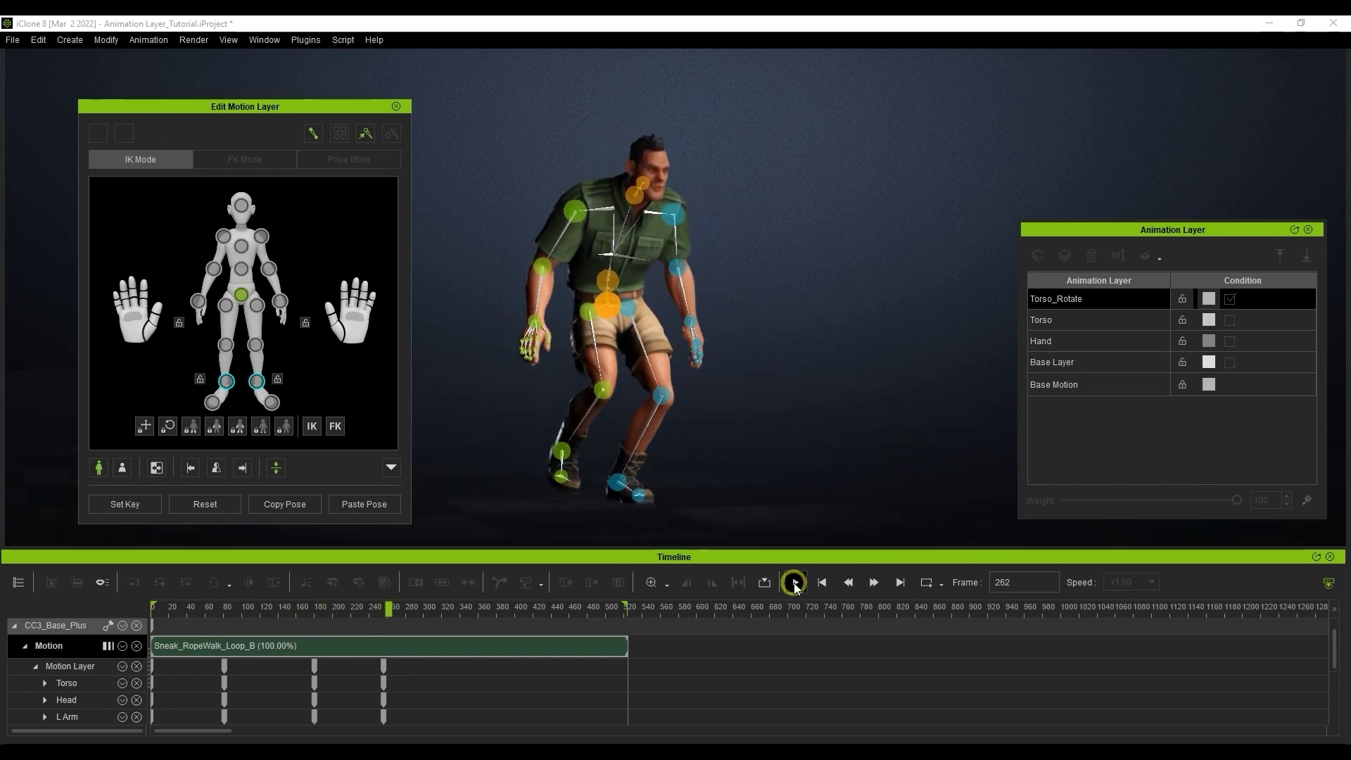
{"action": "left_click", "coordinate": [1232, 323]}
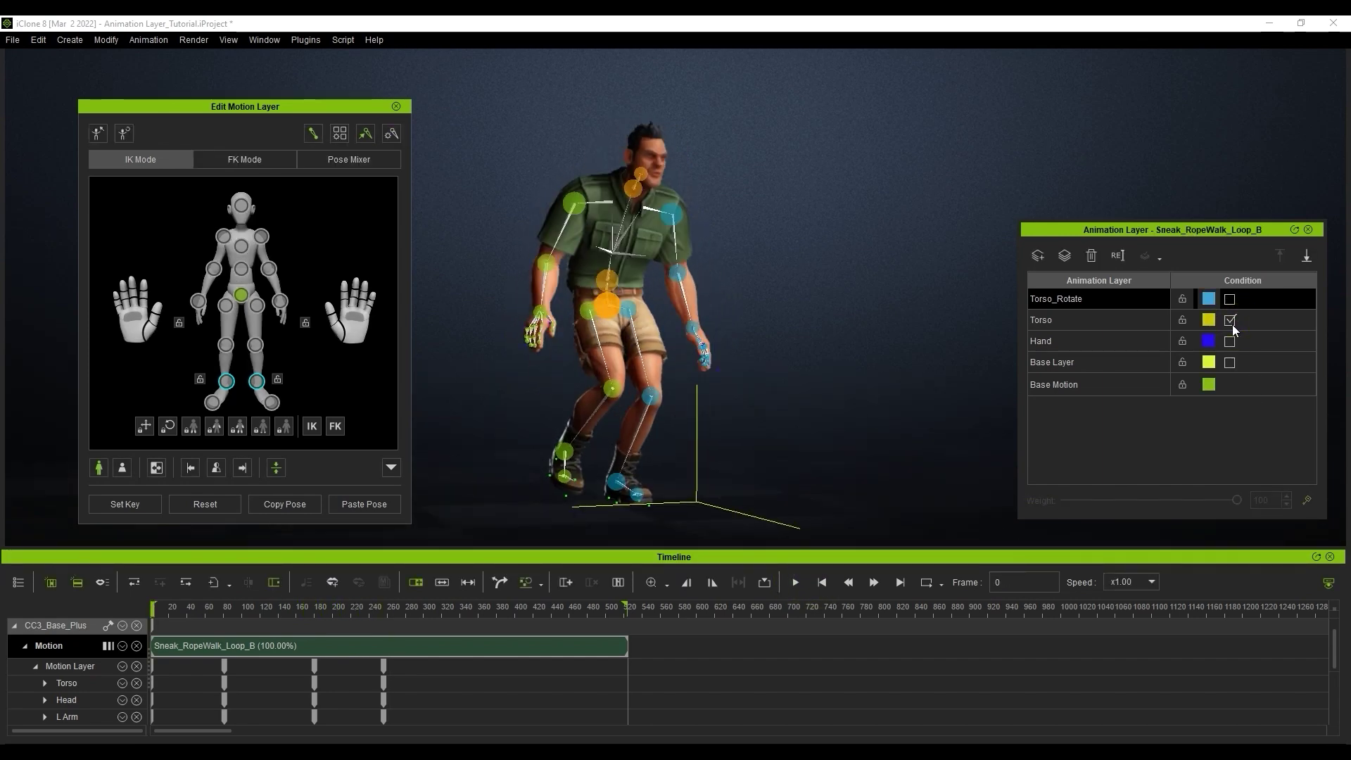
{"action": "left_click", "coordinate": [1230, 342]}
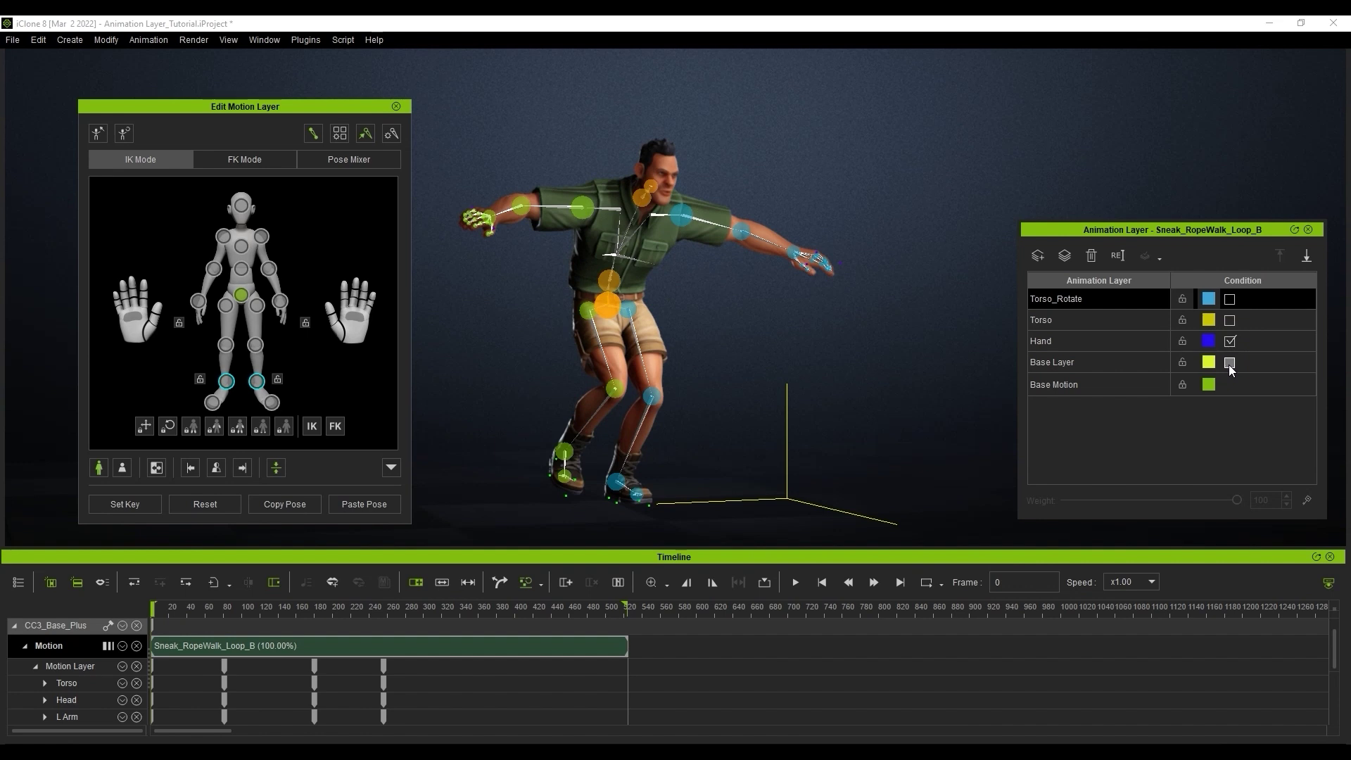
{"action": "left_click", "coordinate": [1230, 299]}
{"action": "left_click", "coordinate": [1229, 320]}
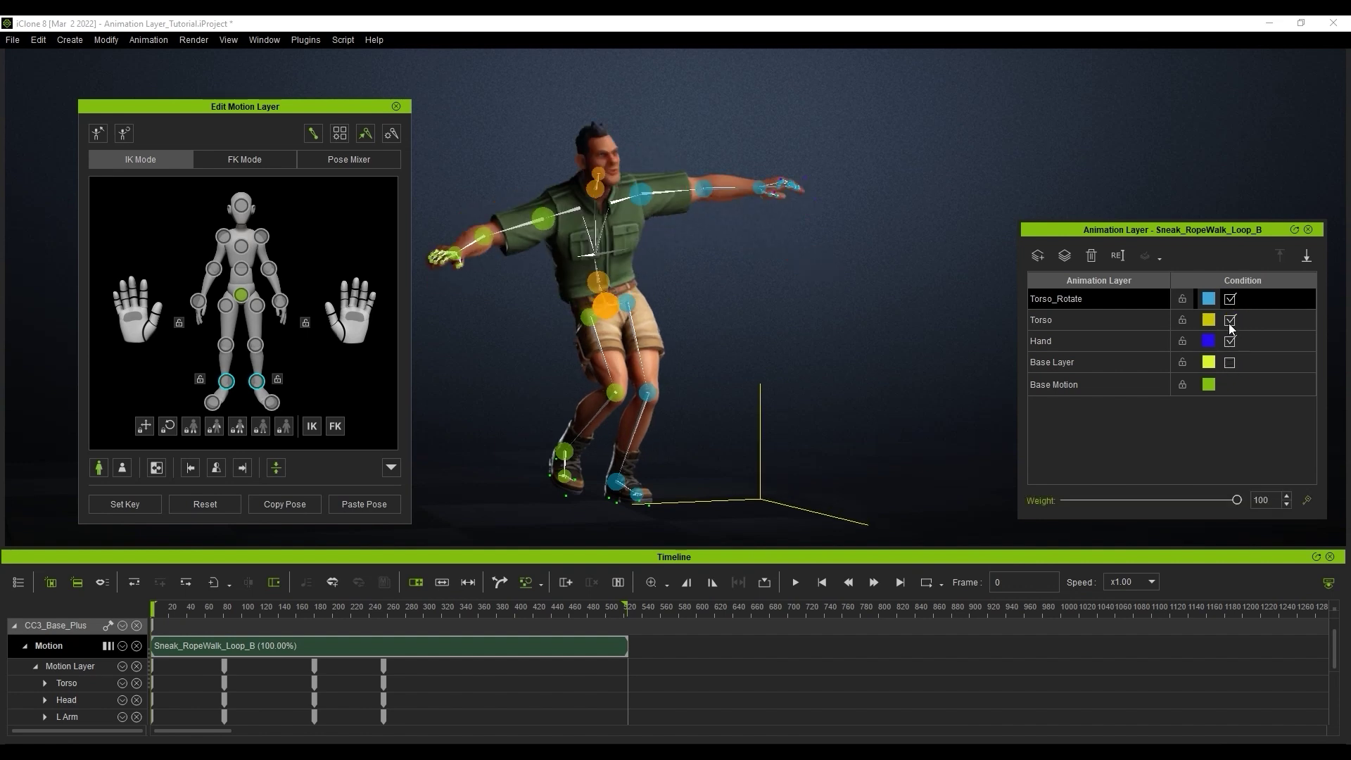
{"action": "left_click", "coordinate": [1230, 362]}
Close the motion layer editor and merge Torso with Torso_Rotate using Optimized keys.
{"action": "left_click", "coordinate": [397, 106]}
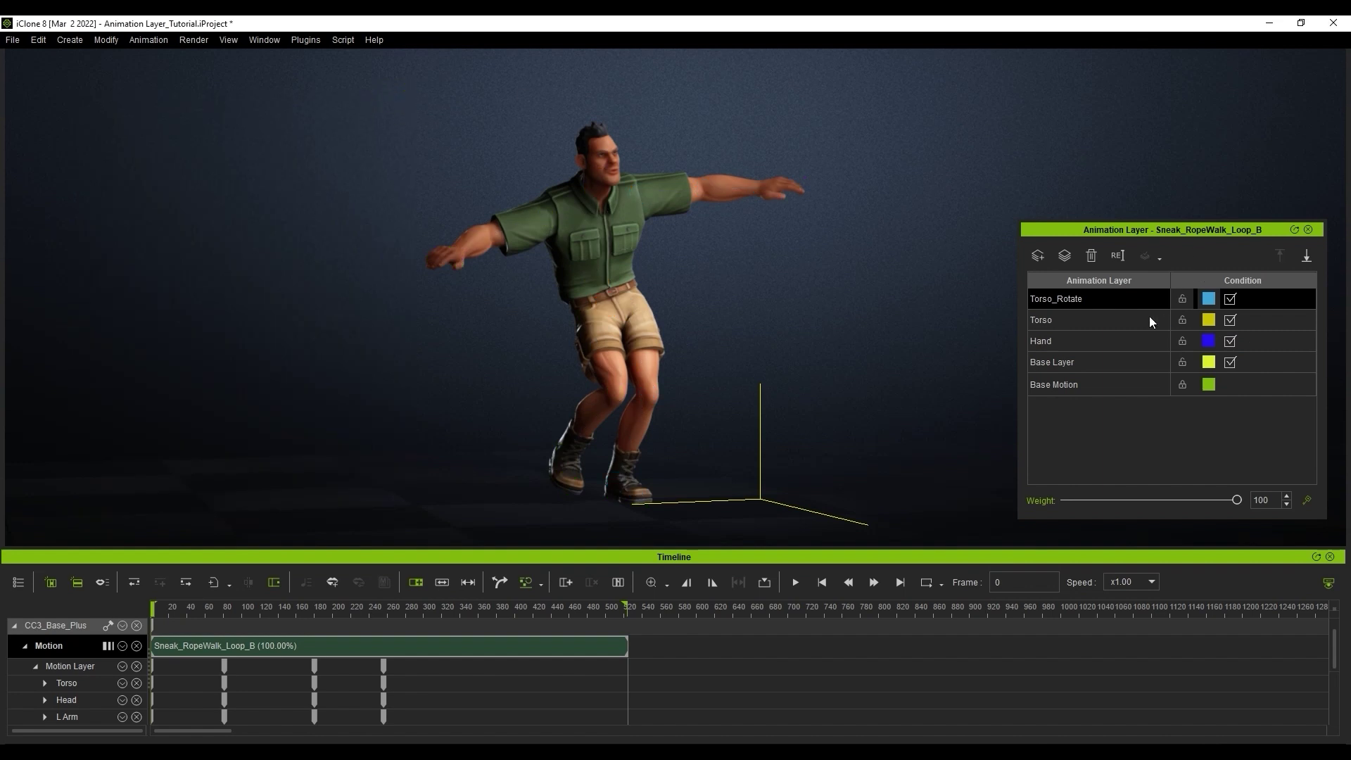
{"action": "left_click", "coordinate": [1126, 319]}
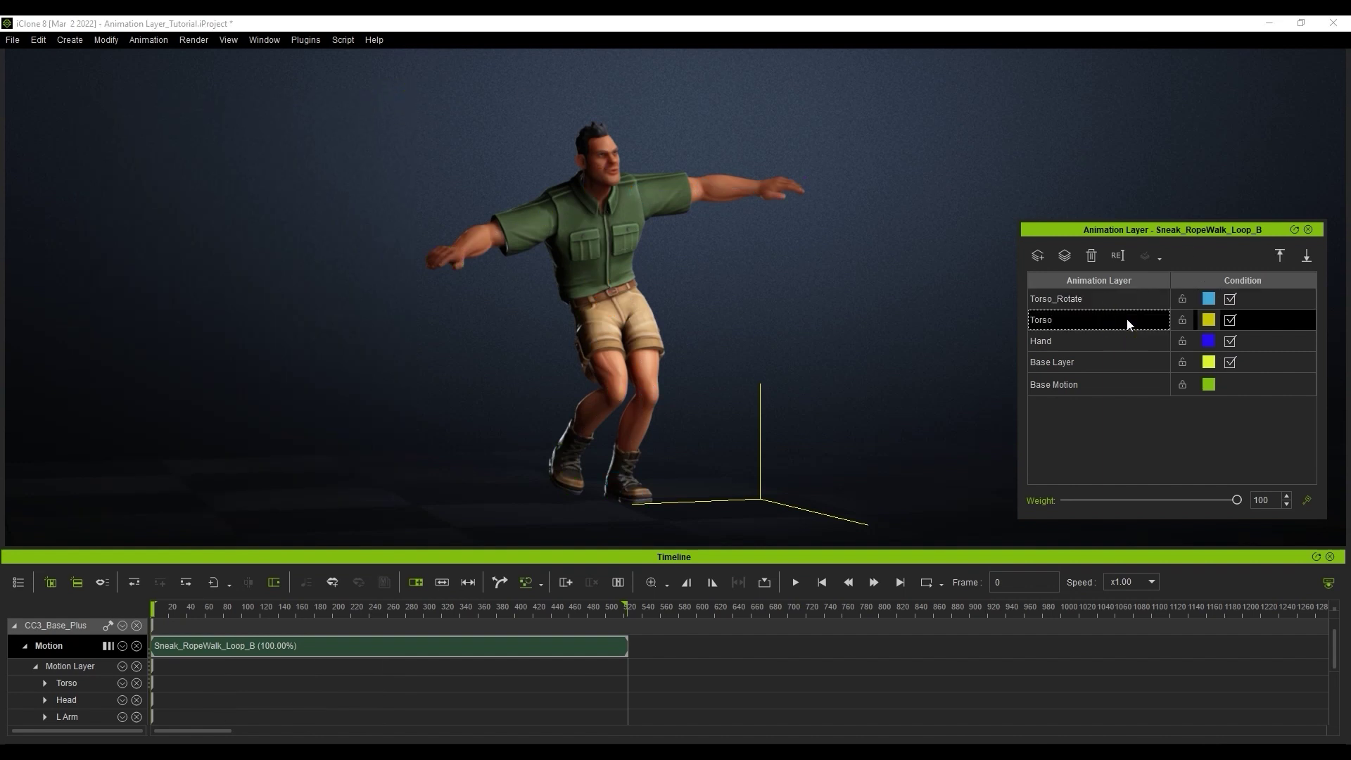
{"action": "left_click", "coordinate": [1125, 300], "text": "ctrl"}
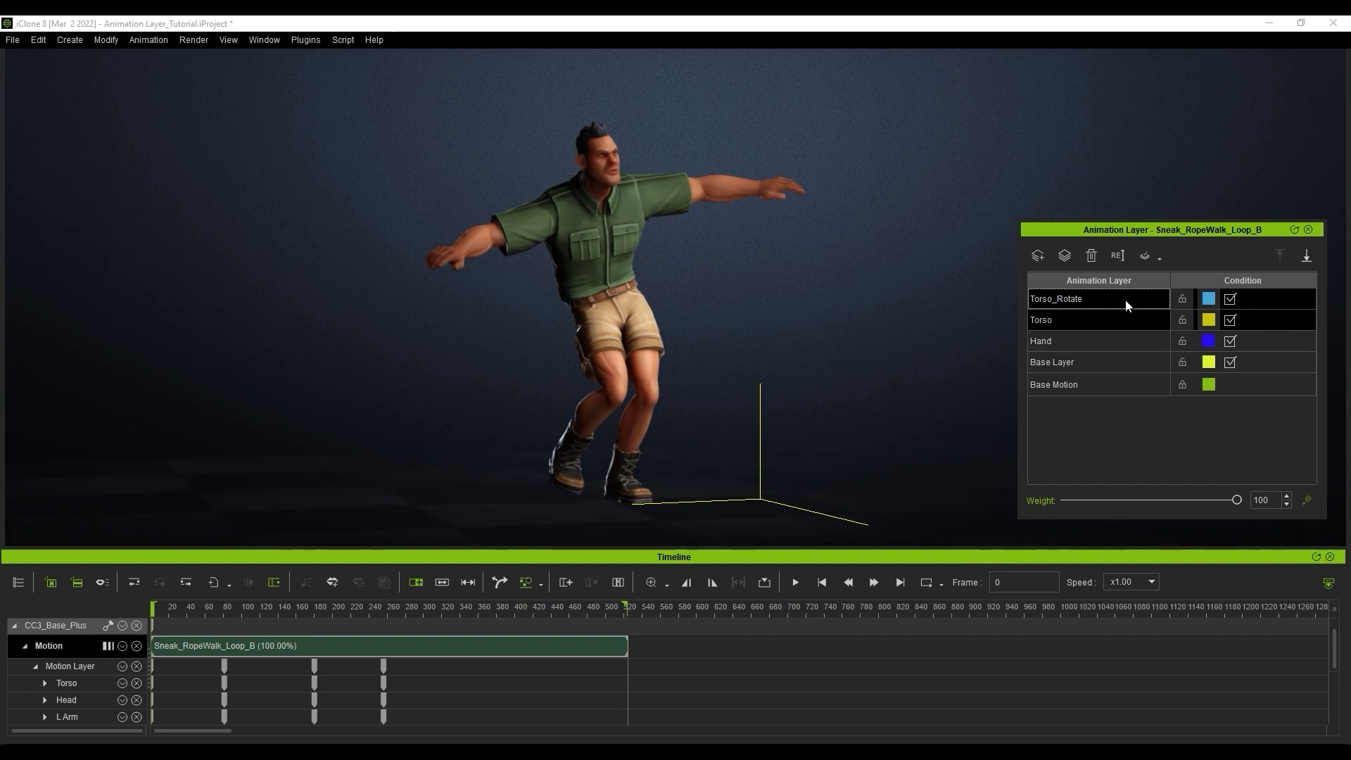
{"action": "left_click", "coordinate": [1159, 259]}
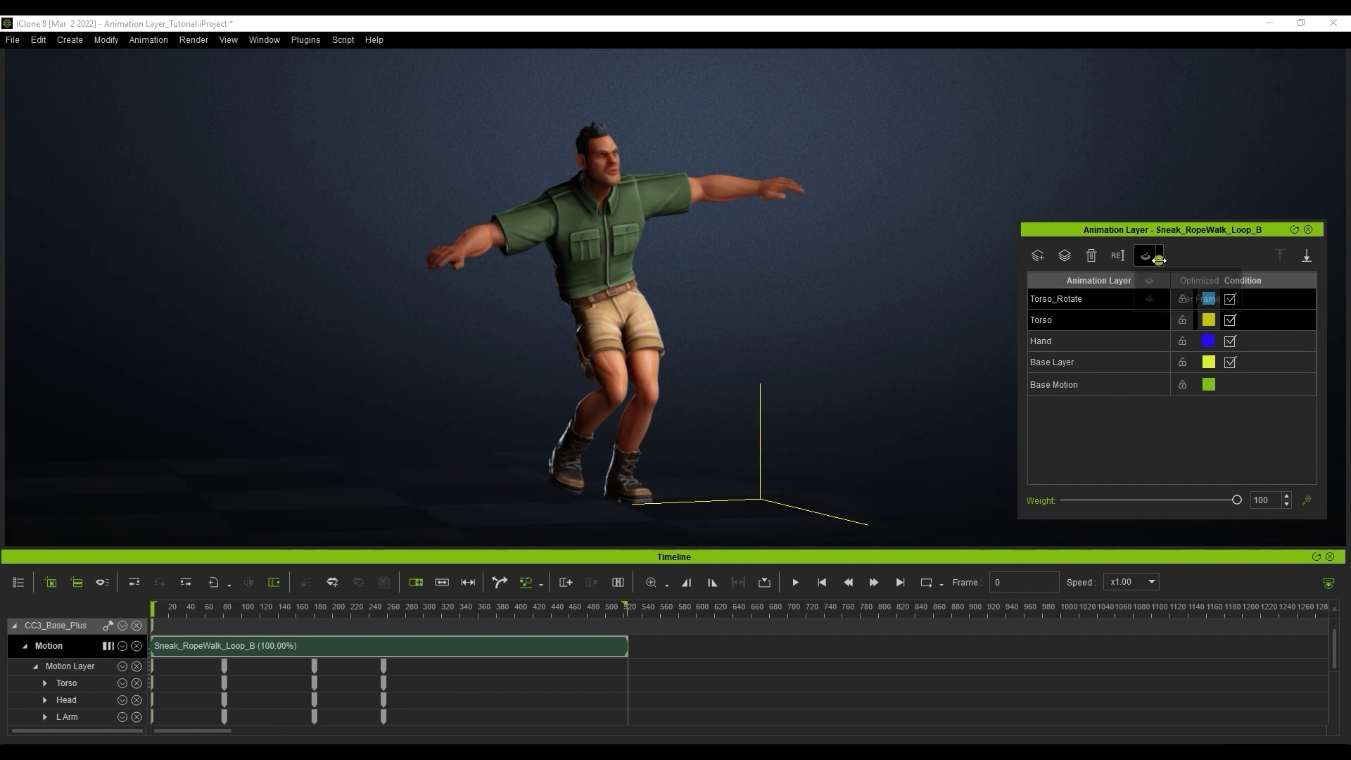
{"action": "left_click", "coordinate": [1222, 280]}
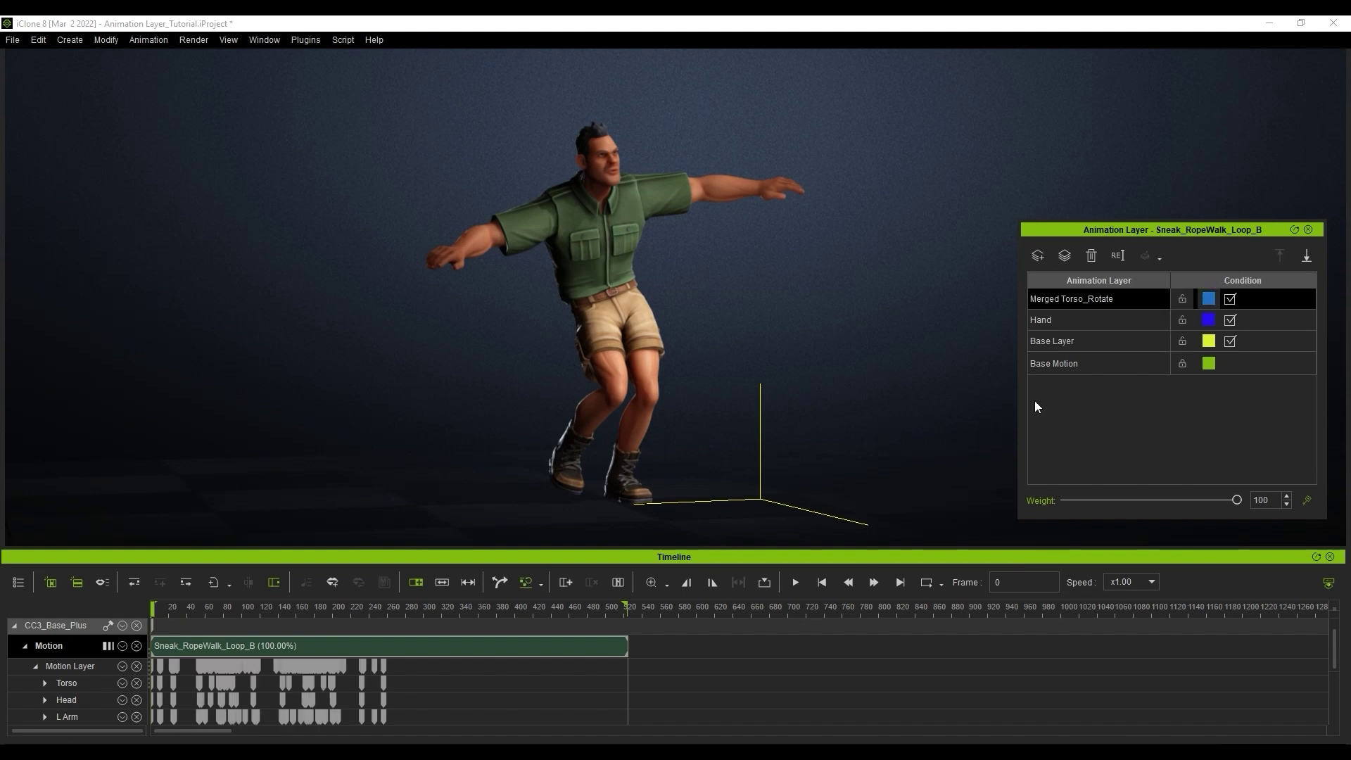
{"action": "scroll", "coordinate": [384, 715], "scroll_direction": "up", "scroll_amount": 5}
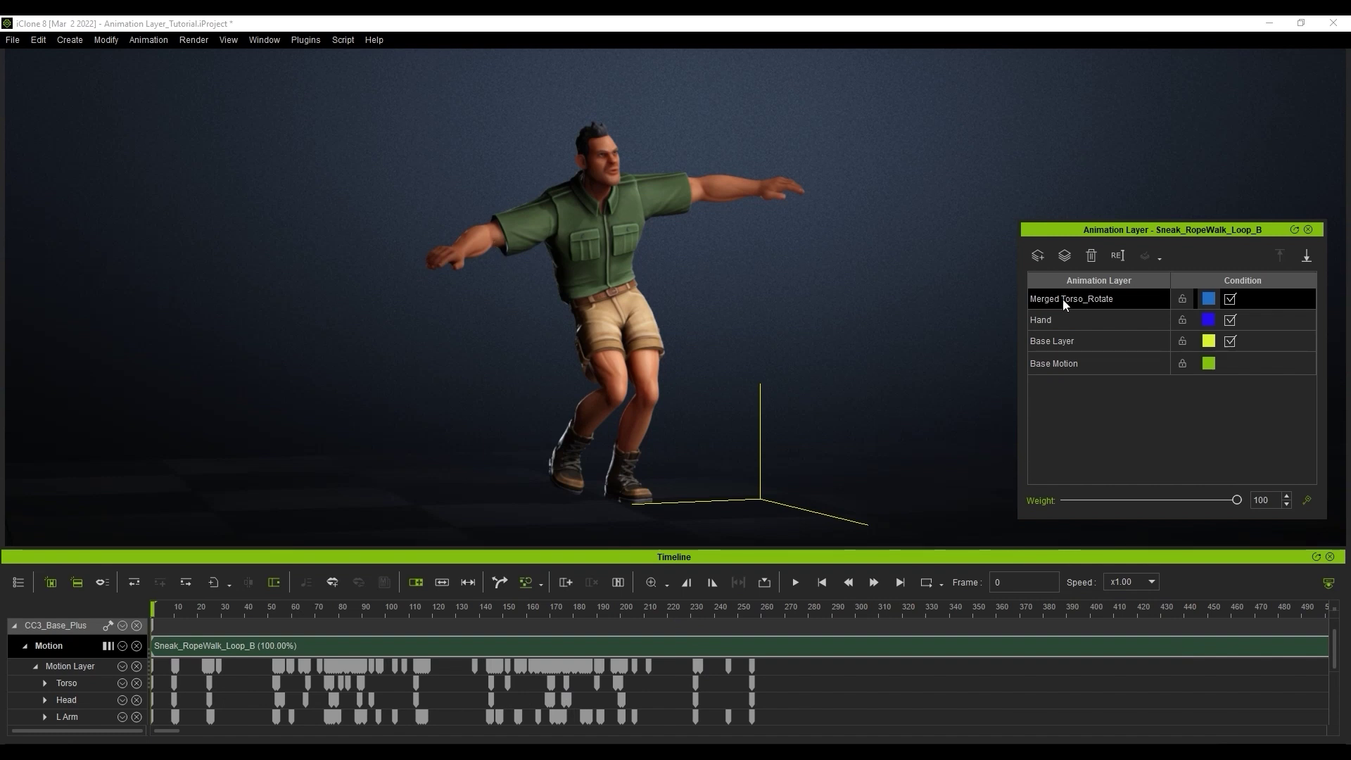
Undo the optimized merge and re-merge Torso and Torso_Rotate with Per Frame keys.
{"action": "left_click", "coordinate": [38, 40]}
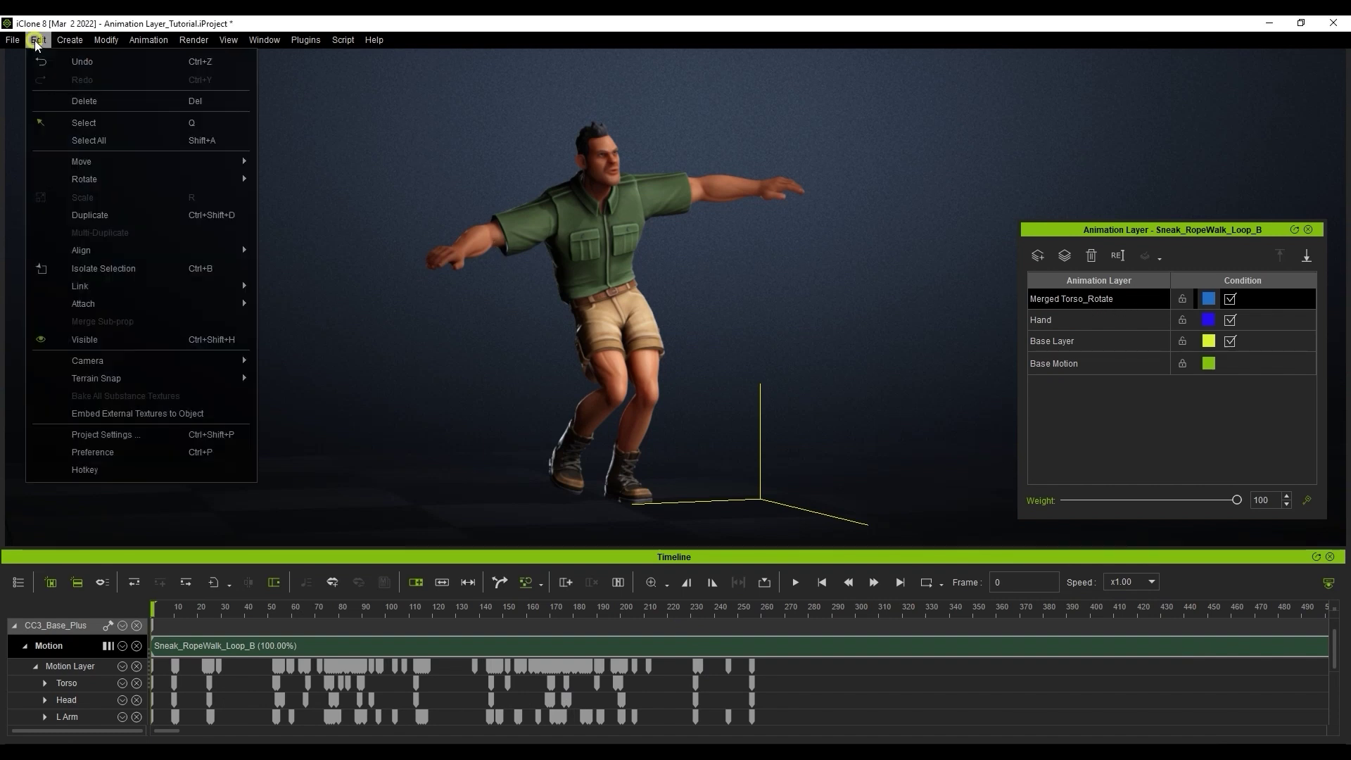
{"action": "left_click", "coordinate": [65, 62]}
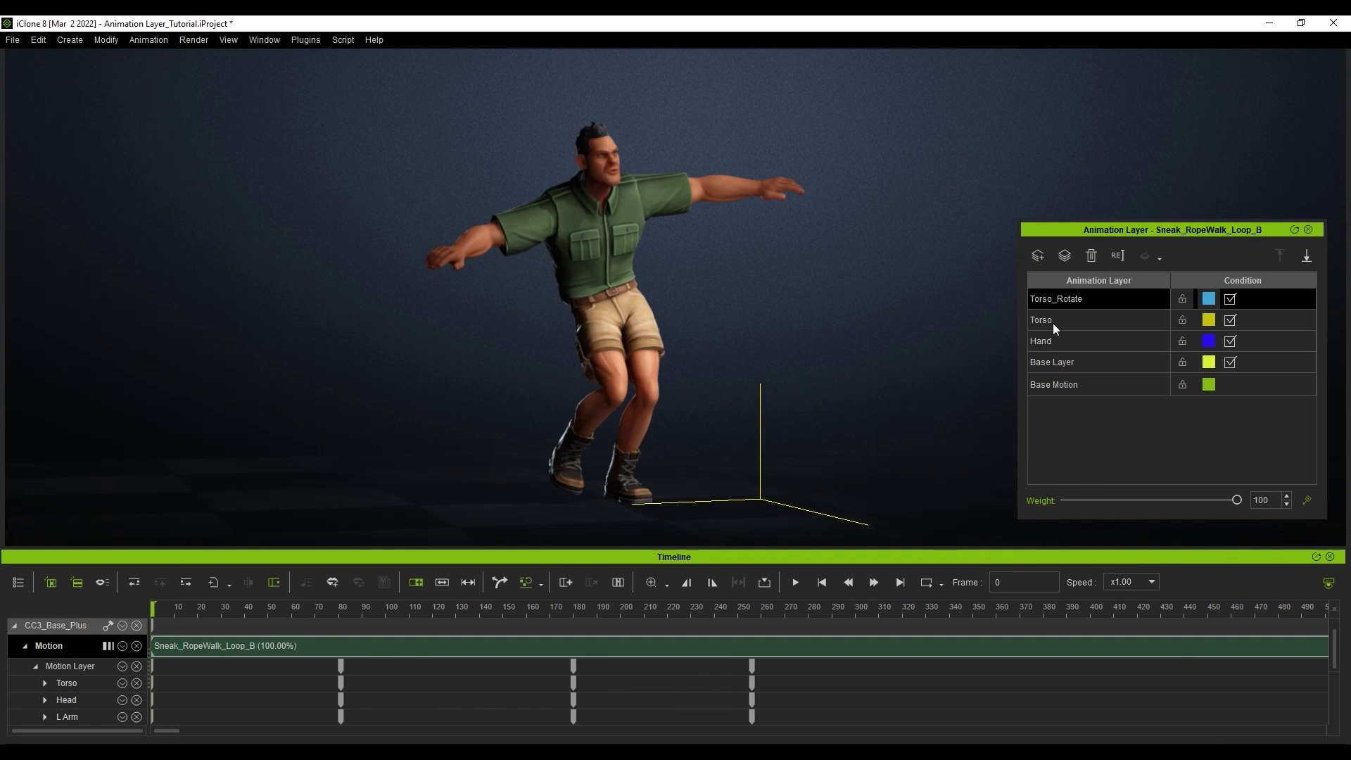
{"action": "left_click", "coordinate": [1116, 321]}
{"action": "left_click", "coordinate": [1117, 301], "text": "ctrl"}
{"action": "left_click", "coordinate": [1159, 258]}
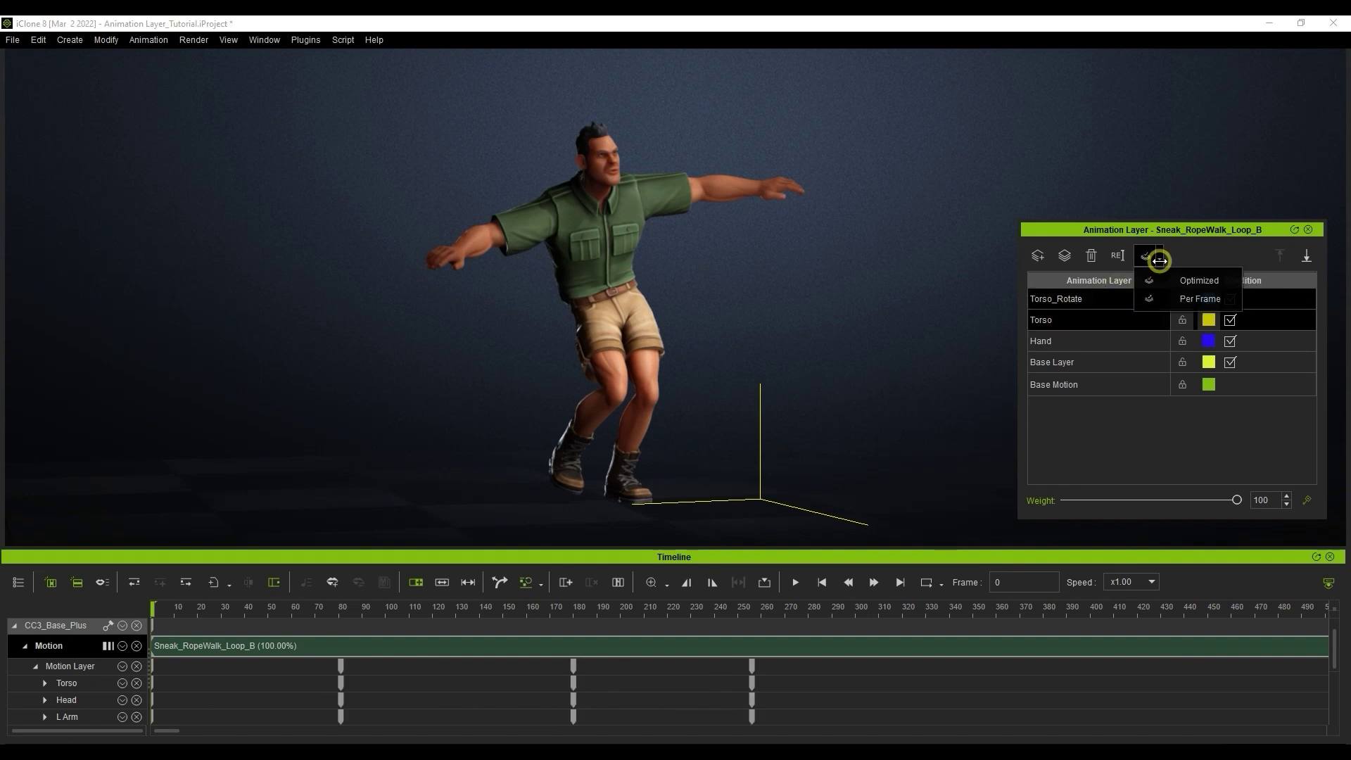
{"action": "left_click", "coordinate": [1206, 298]}
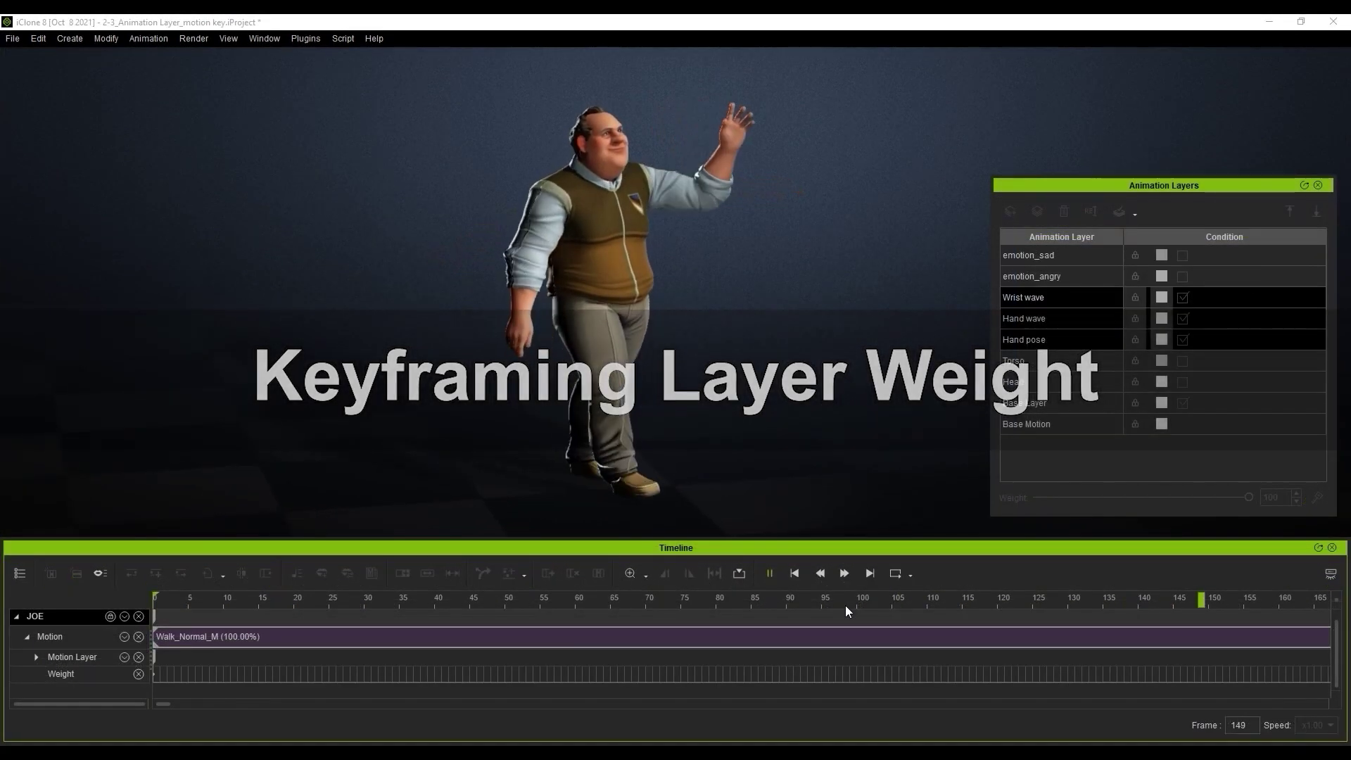
From frame 0, set Wrist wave, Hand wave and Hand pose weight to 76, then play.
{"action": "left_click", "coordinate": [769, 578]}
{"action": "left_click", "coordinate": [794, 573]}
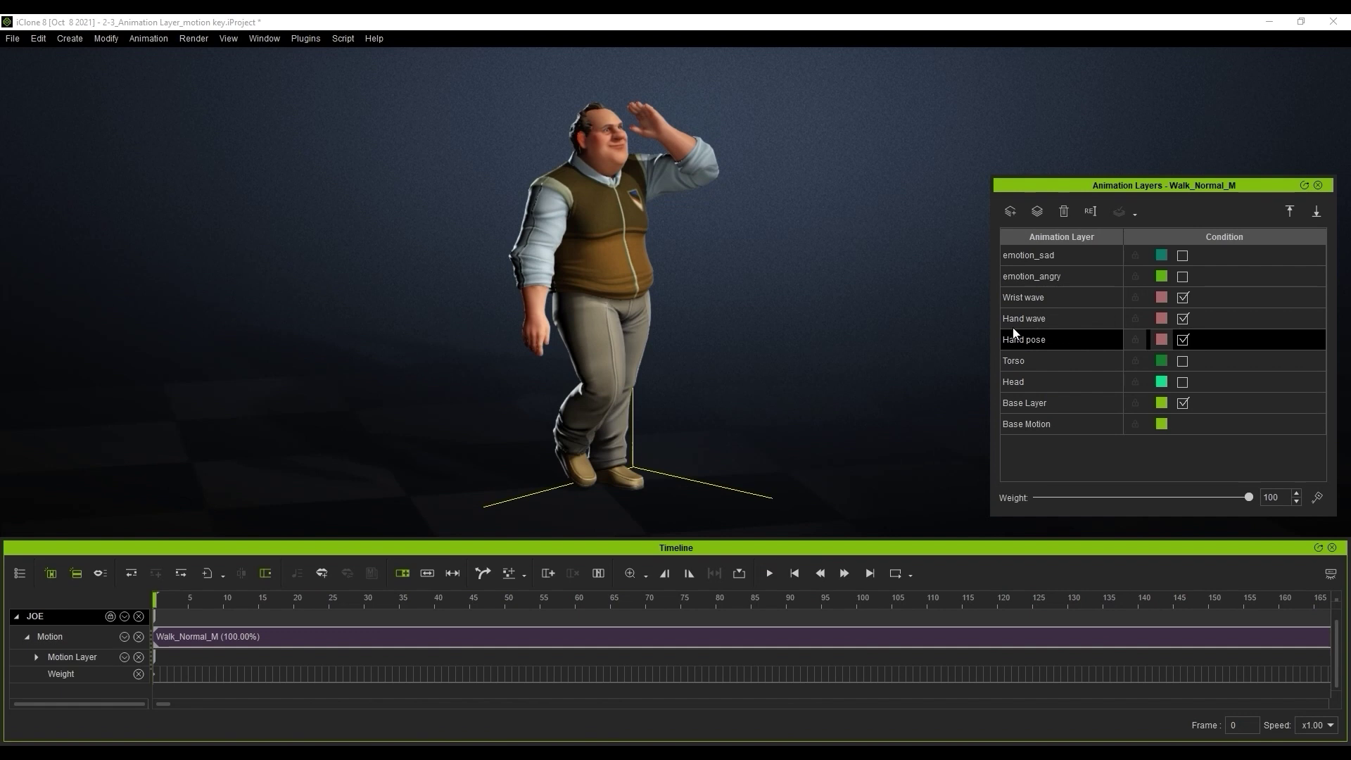
{"action": "left_click", "coordinate": [1040, 297], "text": "shift"}
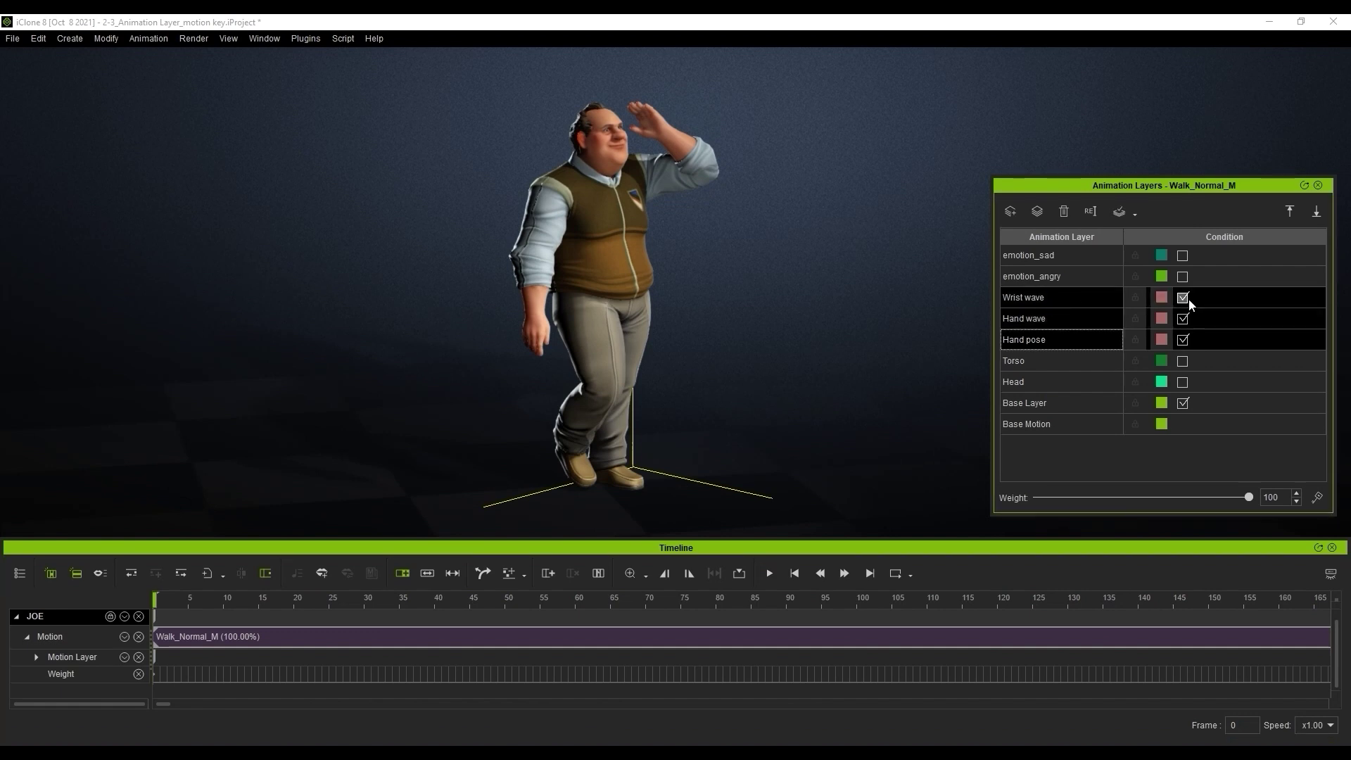
{"action": "left_click_drag", "start_coordinate": [1250, 497], "coordinate": [1198, 501]}
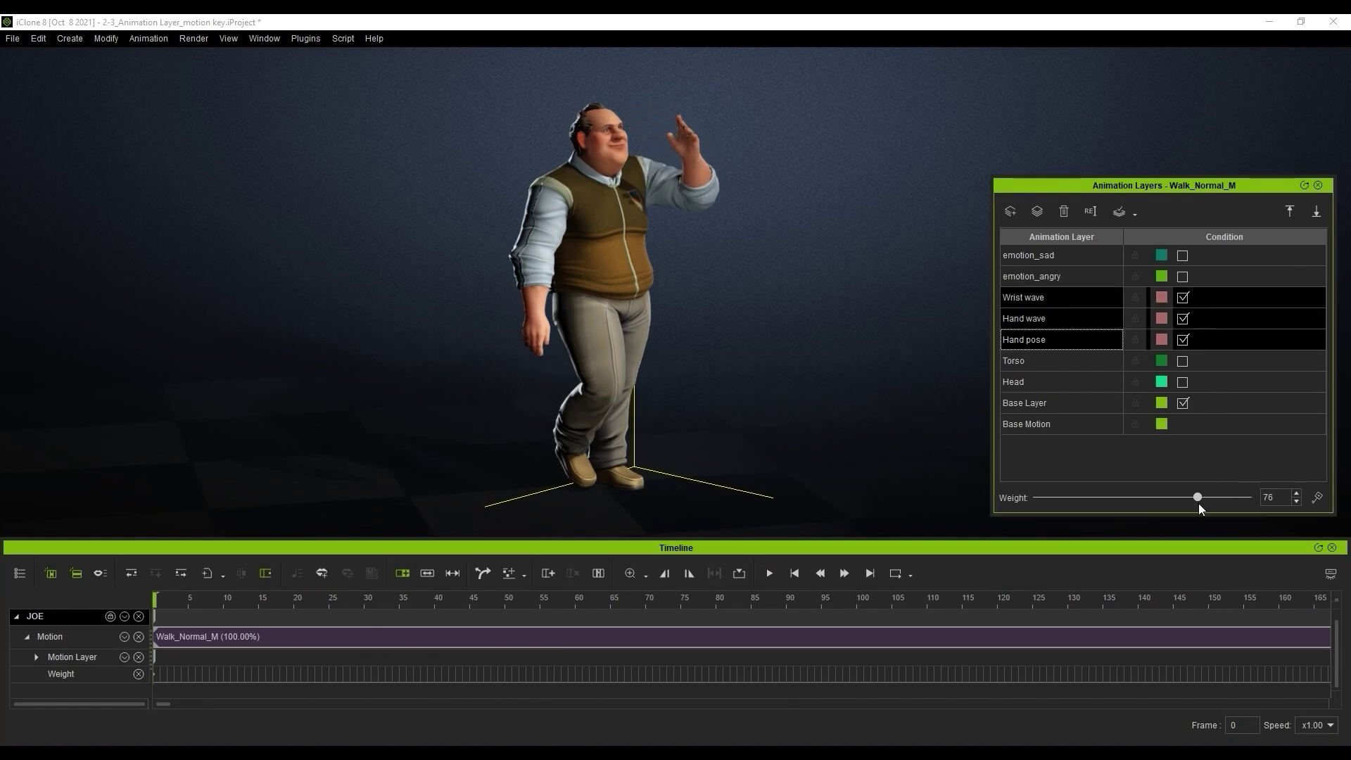
{"action": "left_click", "coordinate": [769, 574]}
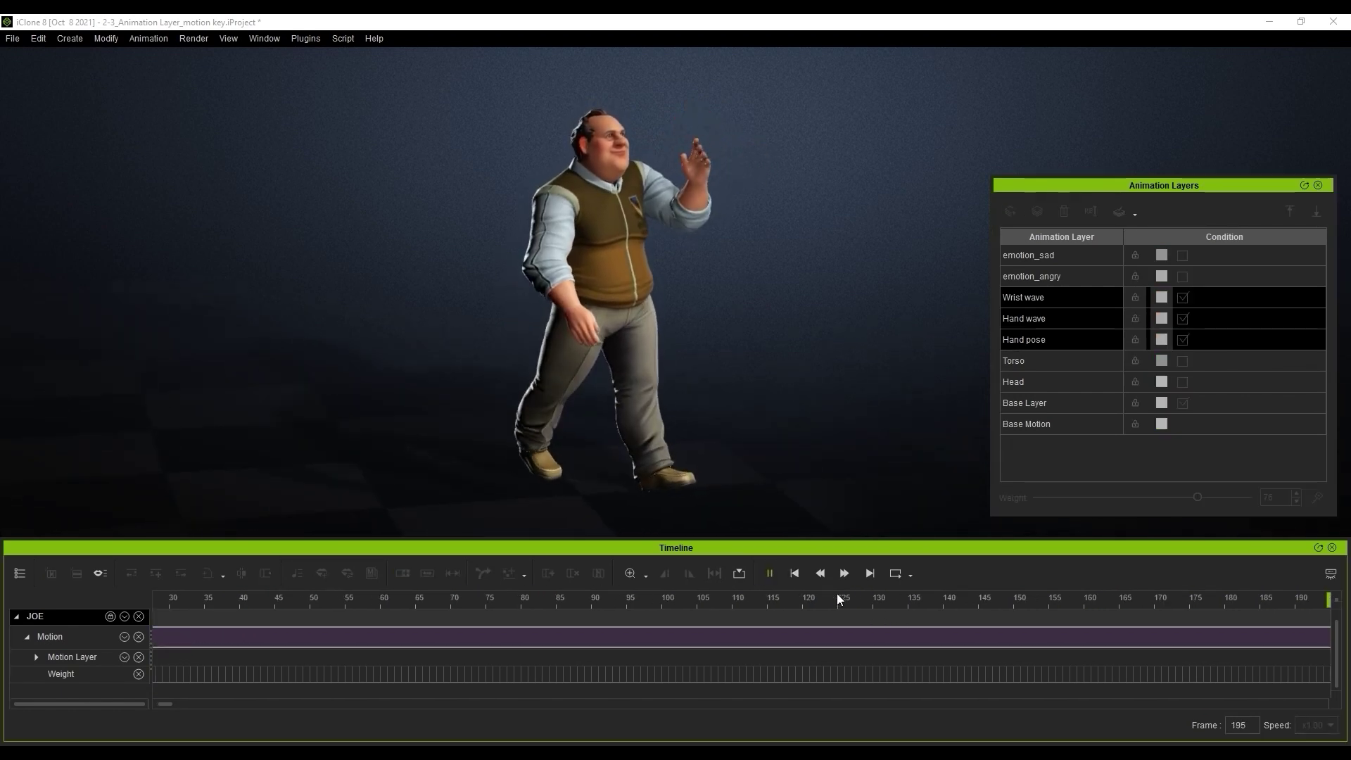
Rewind, enable the Head layer and lower its weight to 35.
{"action": "left_click", "coordinate": [793, 574]}
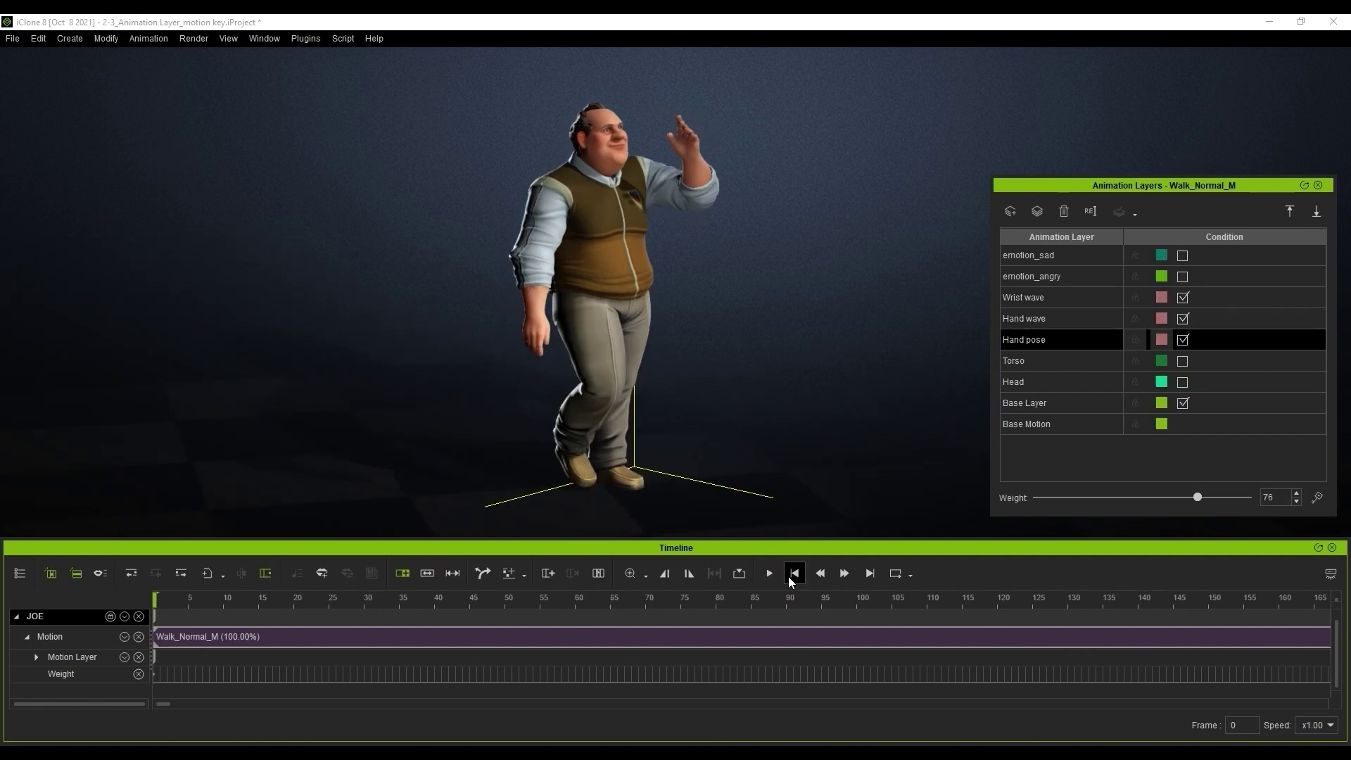
{"action": "left_click", "coordinate": [1042, 386]}
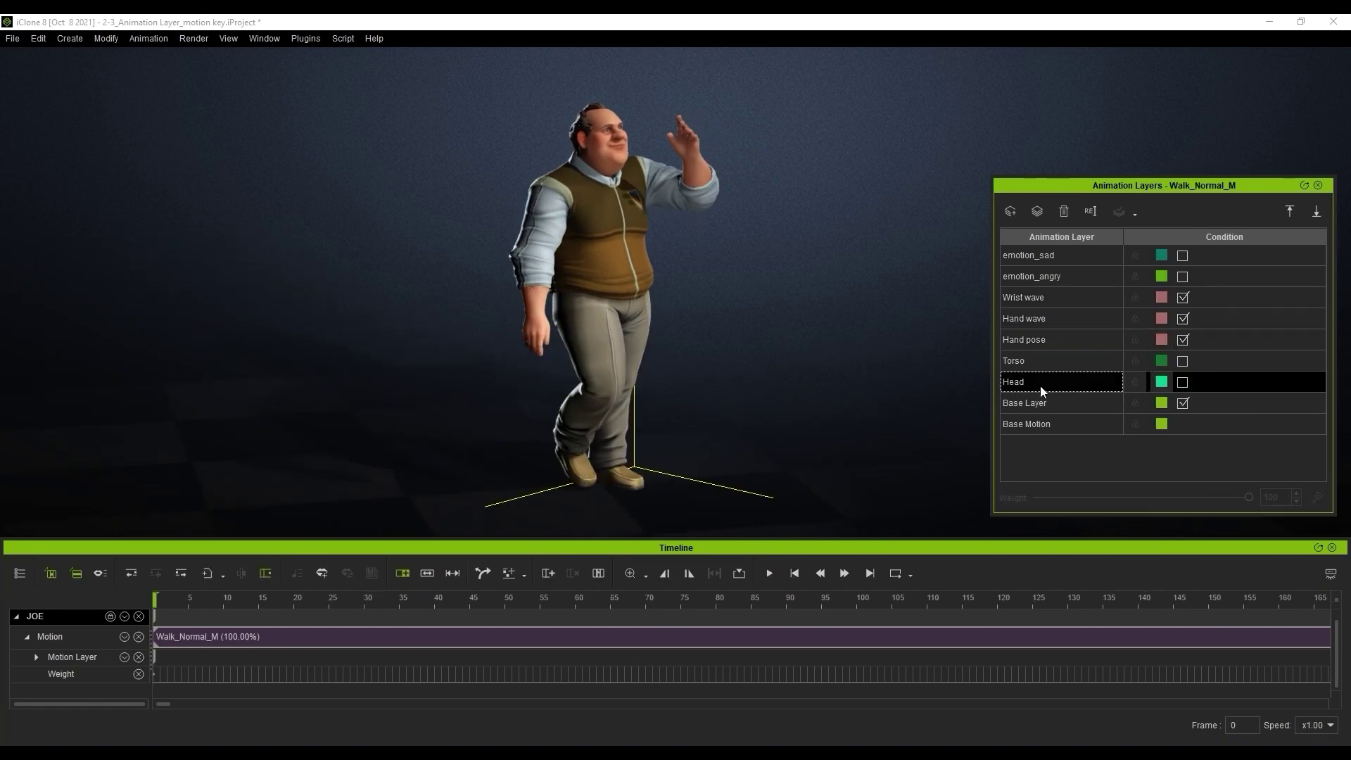
{"action": "left_click", "coordinate": [1184, 382]}
{"action": "left_click_drag", "start_coordinate": [1249, 497], "coordinate": [1111, 481]}
Enable Wrist wave through Head, set their weight to 0, and key it at frame 90.
{"action": "left_click", "coordinate": [1054, 297], "text": "shift"}
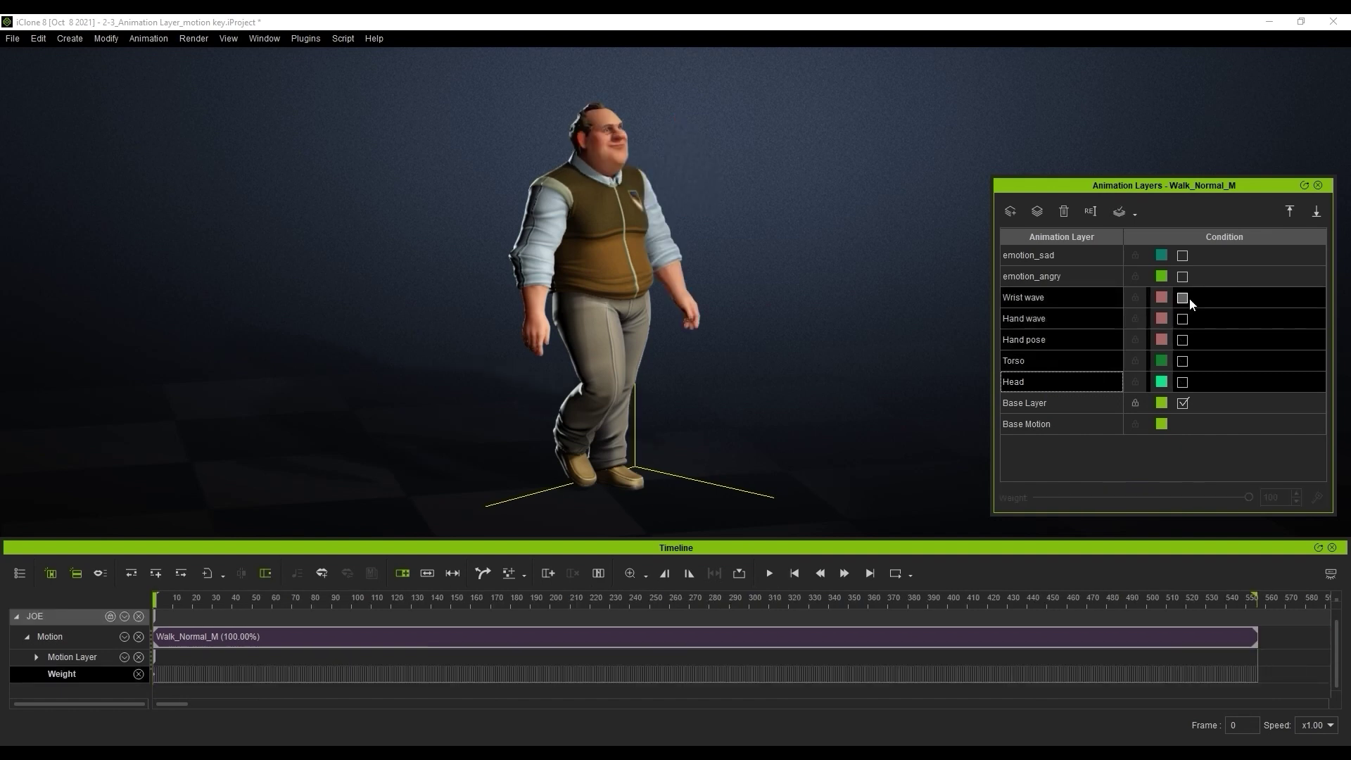
{"action": "left_click", "coordinate": [1183, 297]}
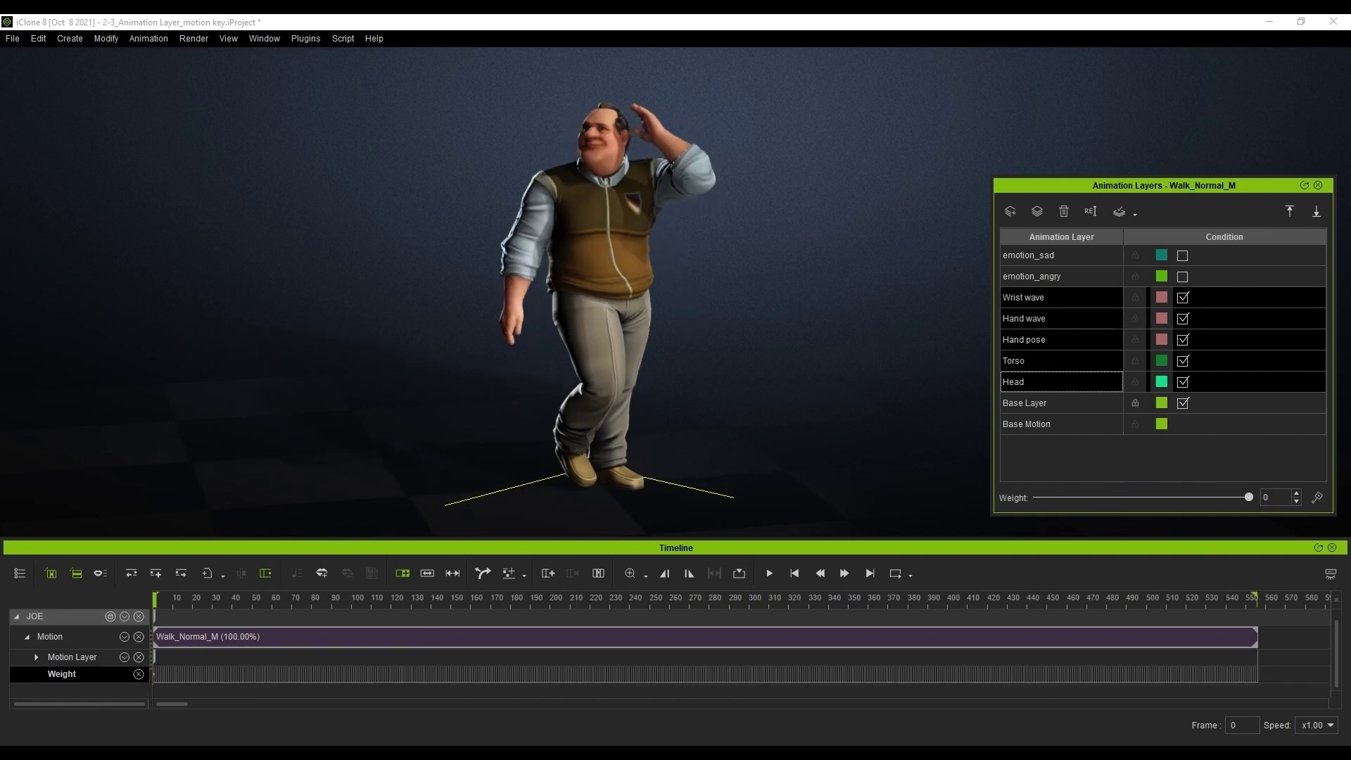
{"action": "key", "text": "Return"}
{"action": "left_click", "coordinate": [1165, 720]}
{"action": "scroll", "coordinate": [338, 686], "scroll_direction": "up", "scroll_amount": 3}
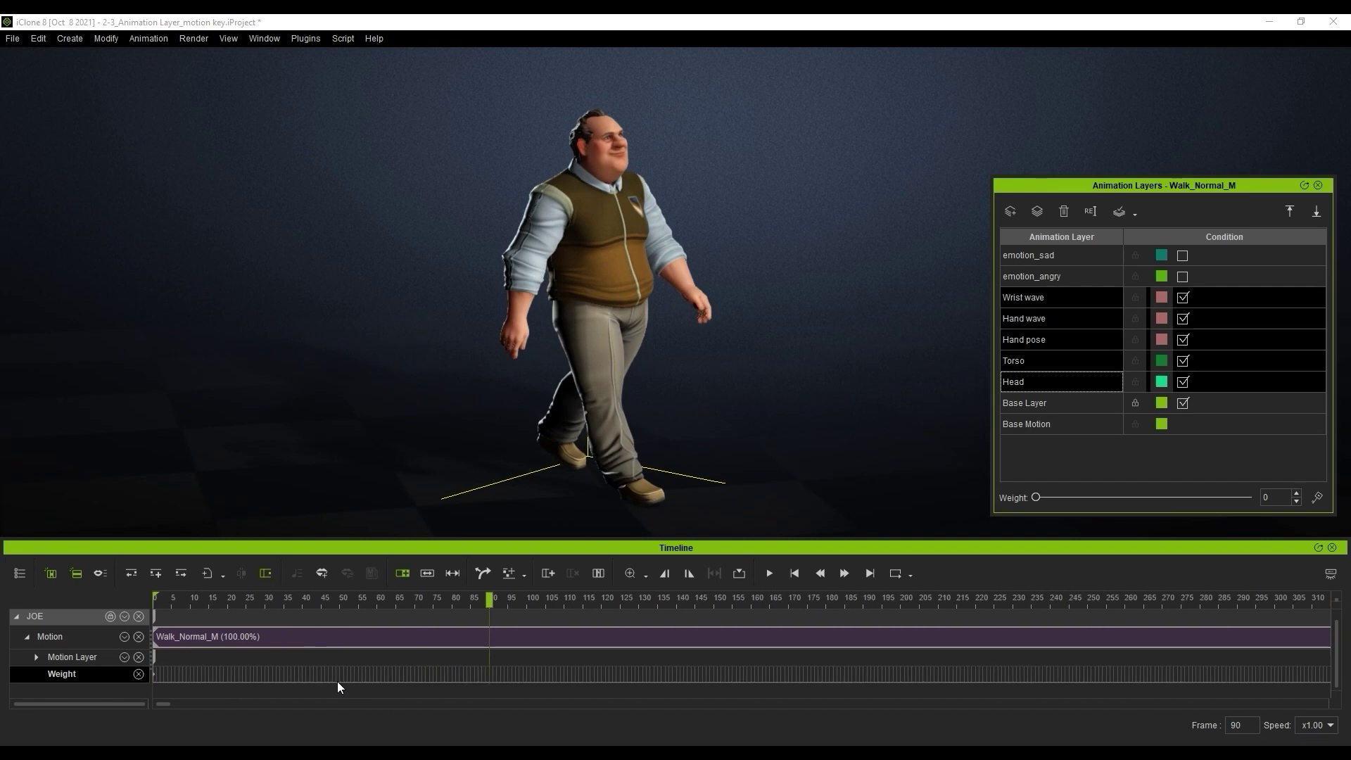
{"action": "left_click", "coordinate": [1317, 498]}
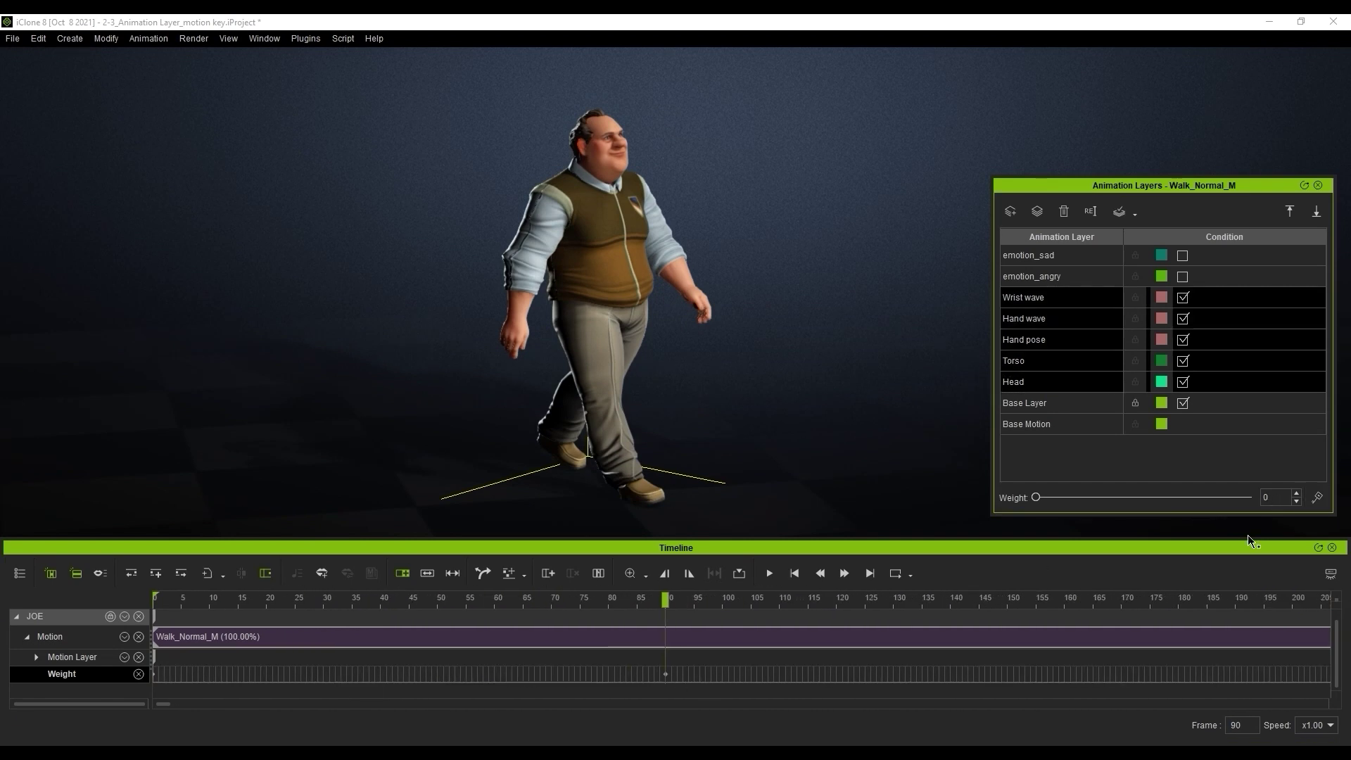
Key weight 100 for the Wrist wave through Head layers at frame 130.
{"action": "left_click", "coordinate": [894, 603]}
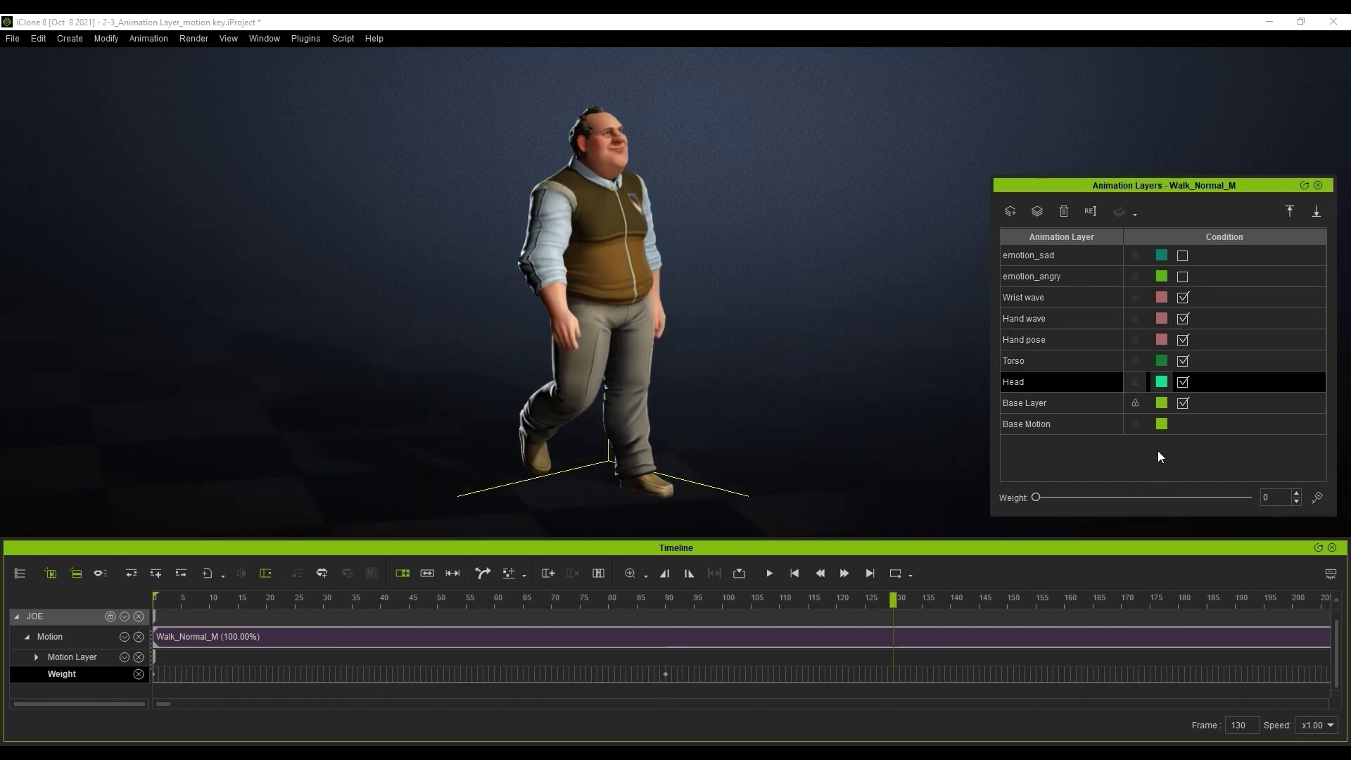
{"action": "left_click", "coordinate": [1072, 297], "text": "shift"}
{"action": "left_click", "coordinate": [1274, 498]}
{"action": "type", "text": "100"}
{"action": "key", "text": "Return"}
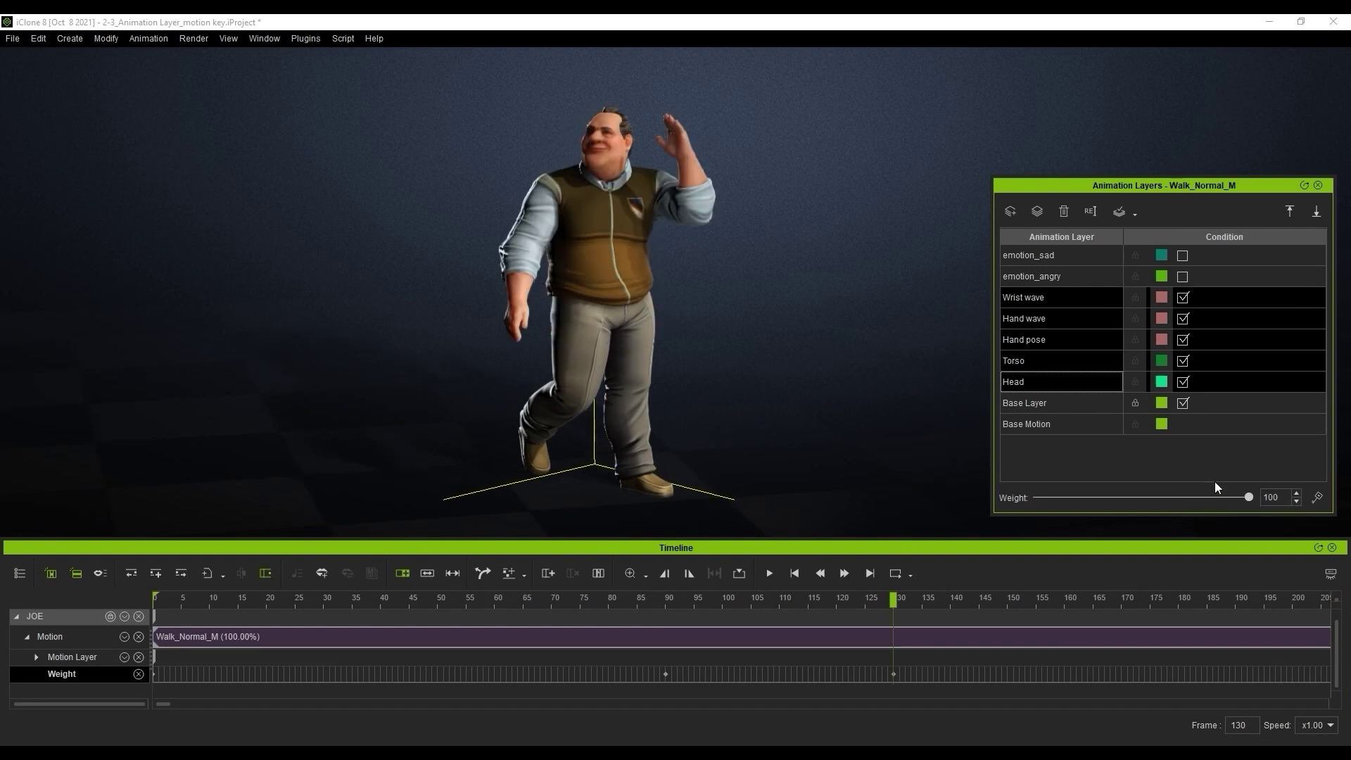
Preview the weight ramp, move the frame-90 key to frame 70, and scrub the fade-in.
{"action": "left_click", "coordinate": [640, 602]}
{"action": "key", "text": "space"}
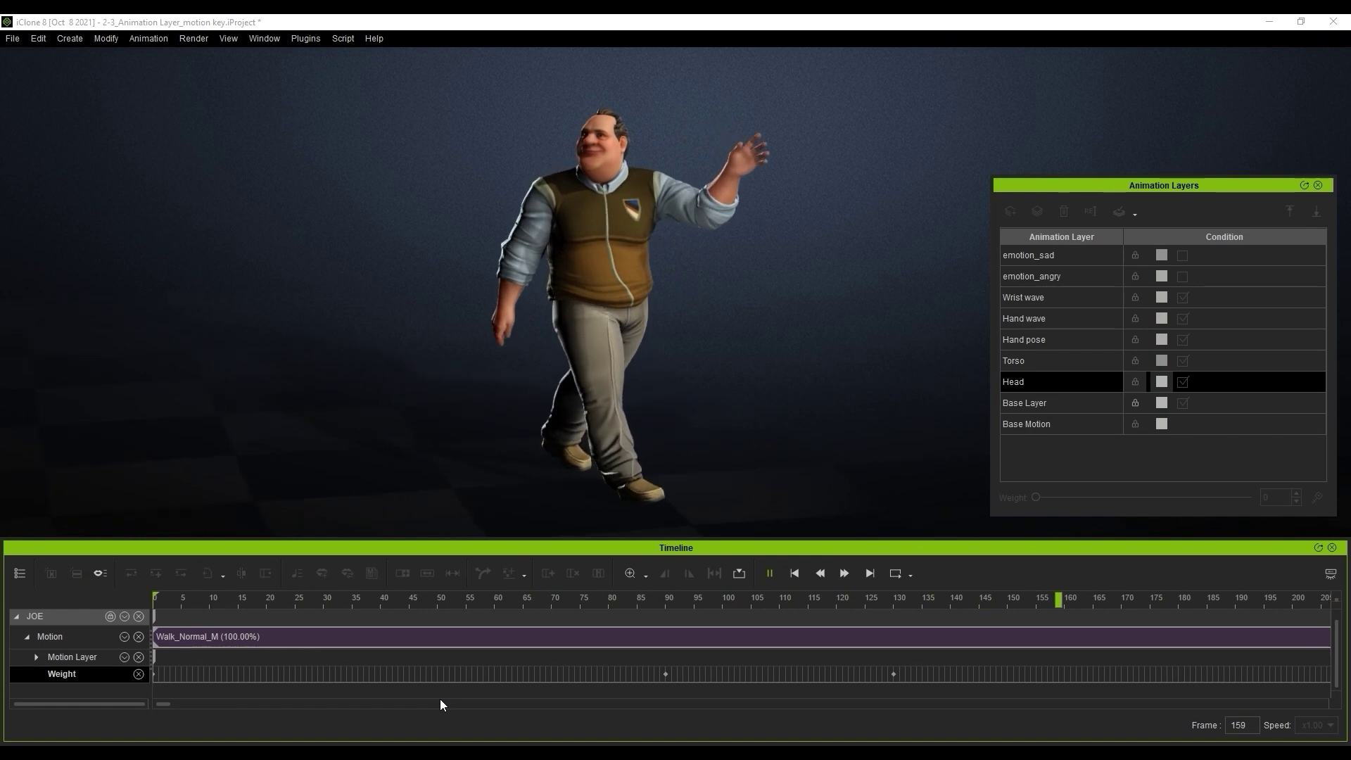
{"action": "left_click", "coordinate": [514, 615]}
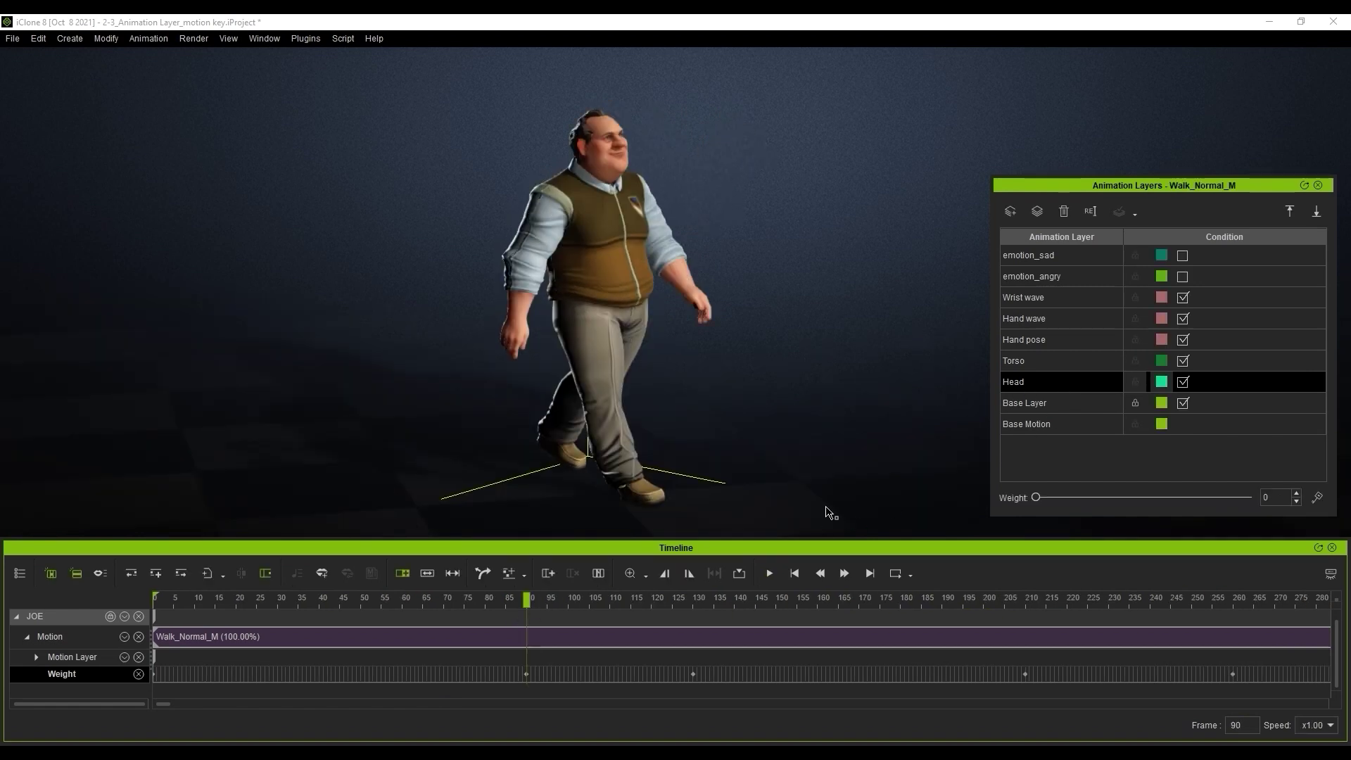
{"action": "left_click_drag", "start_coordinate": [531, 675], "coordinate": [704, 674]}
{"action": "left_click", "coordinate": [1029, 361]}
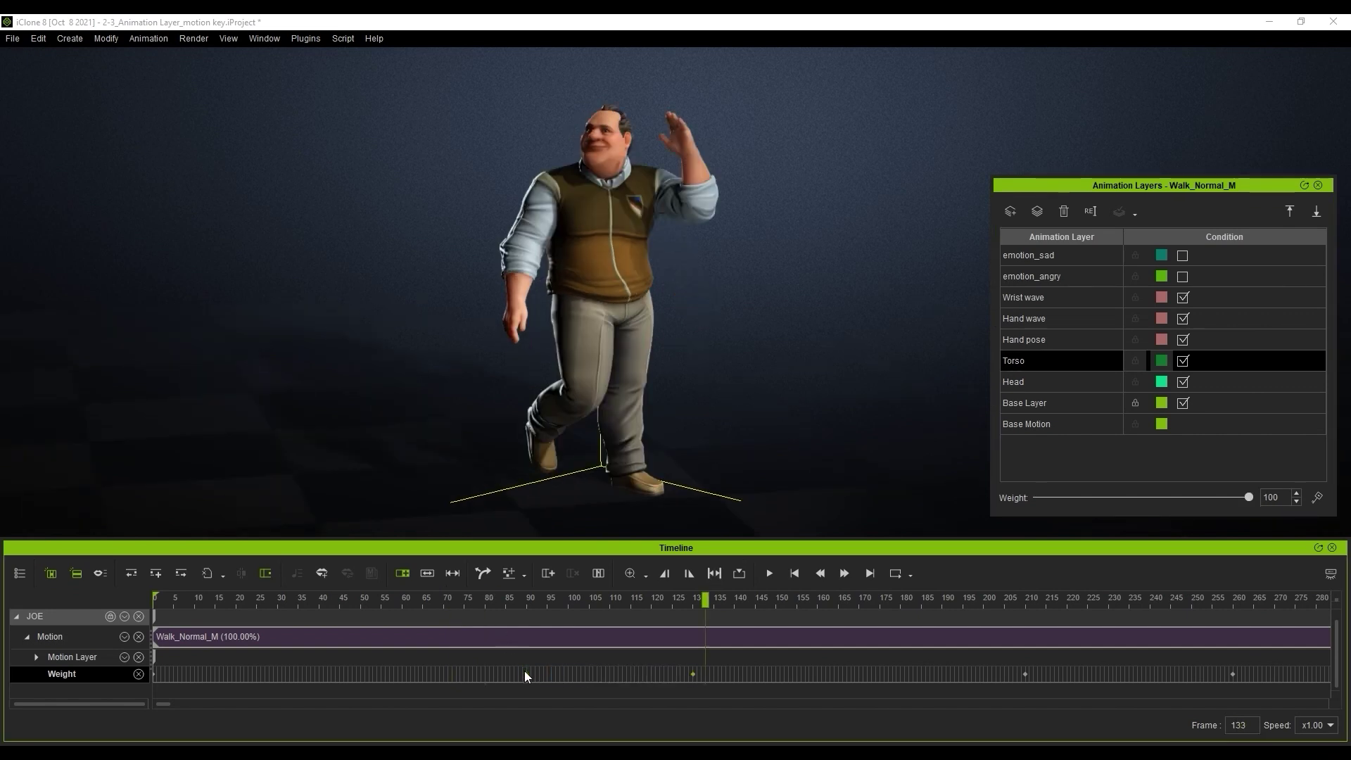
{"action": "left_click", "coordinate": [483, 674]}
{"action": "left_click", "coordinate": [344, 606]}
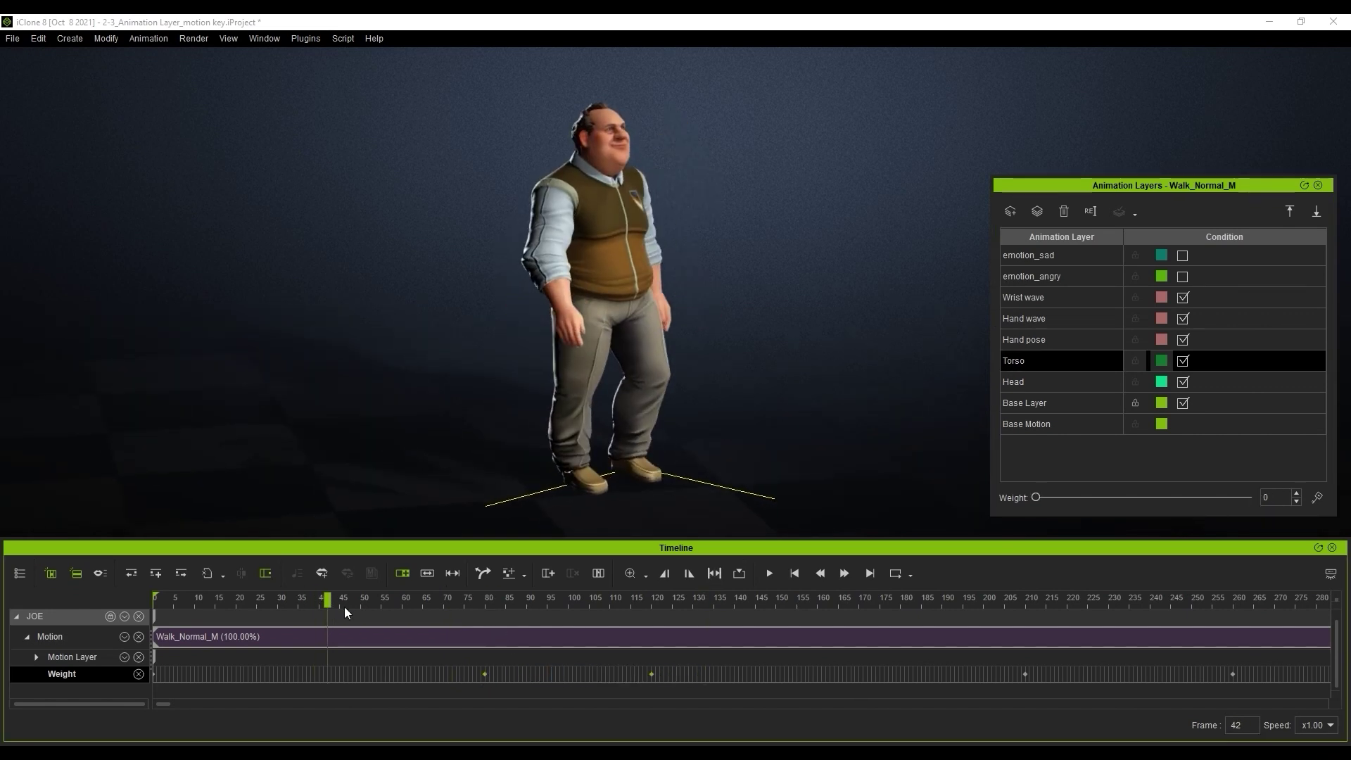
{"action": "left_click", "coordinate": [381, 608]}
{"action": "left_click_drag", "start_coordinate": [395, 618], "coordinate": [713, 610]}
Play the jump rope clip, then enable Jump Style 1 and play it.
{"action": "key", "text": "space"}
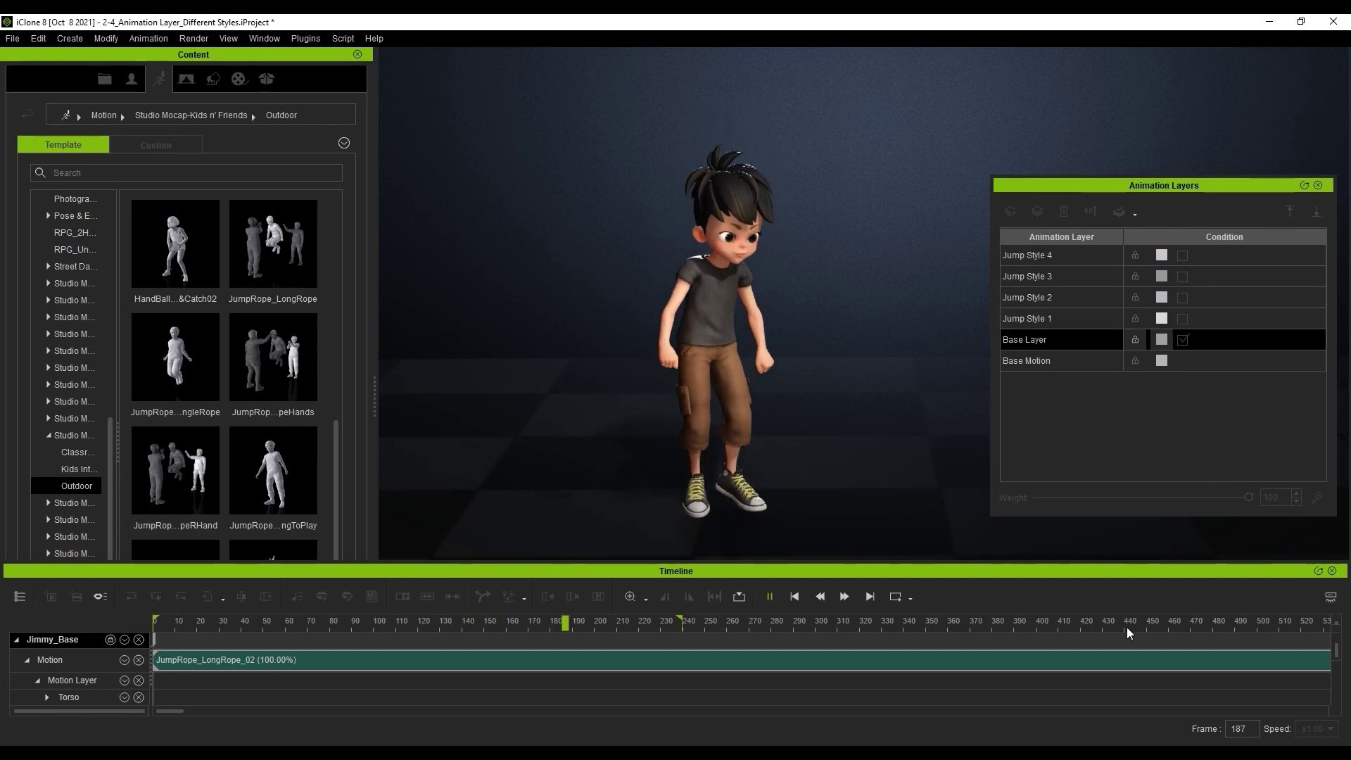
{"action": "key", "text": "space"}
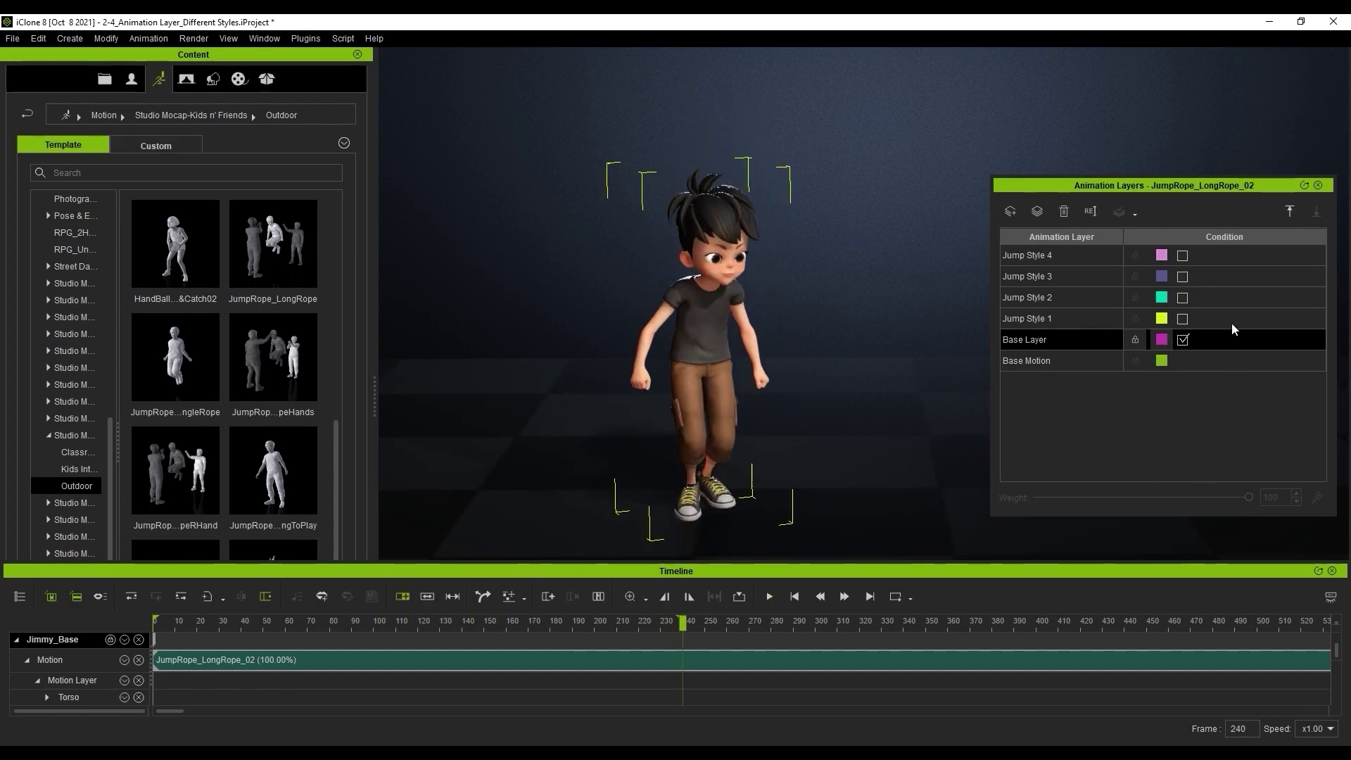
{"action": "left_click", "coordinate": [1232, 325]}
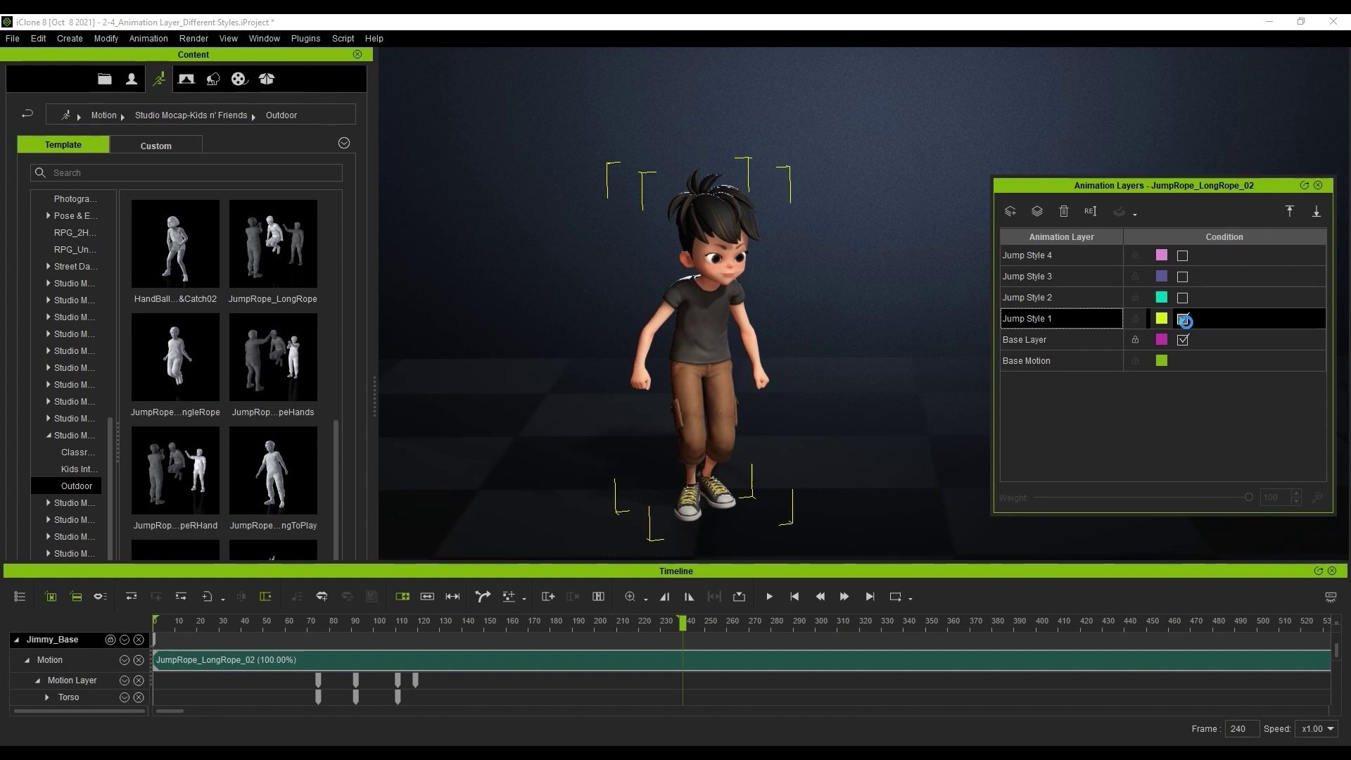
{"action": "key", "text": "space"}
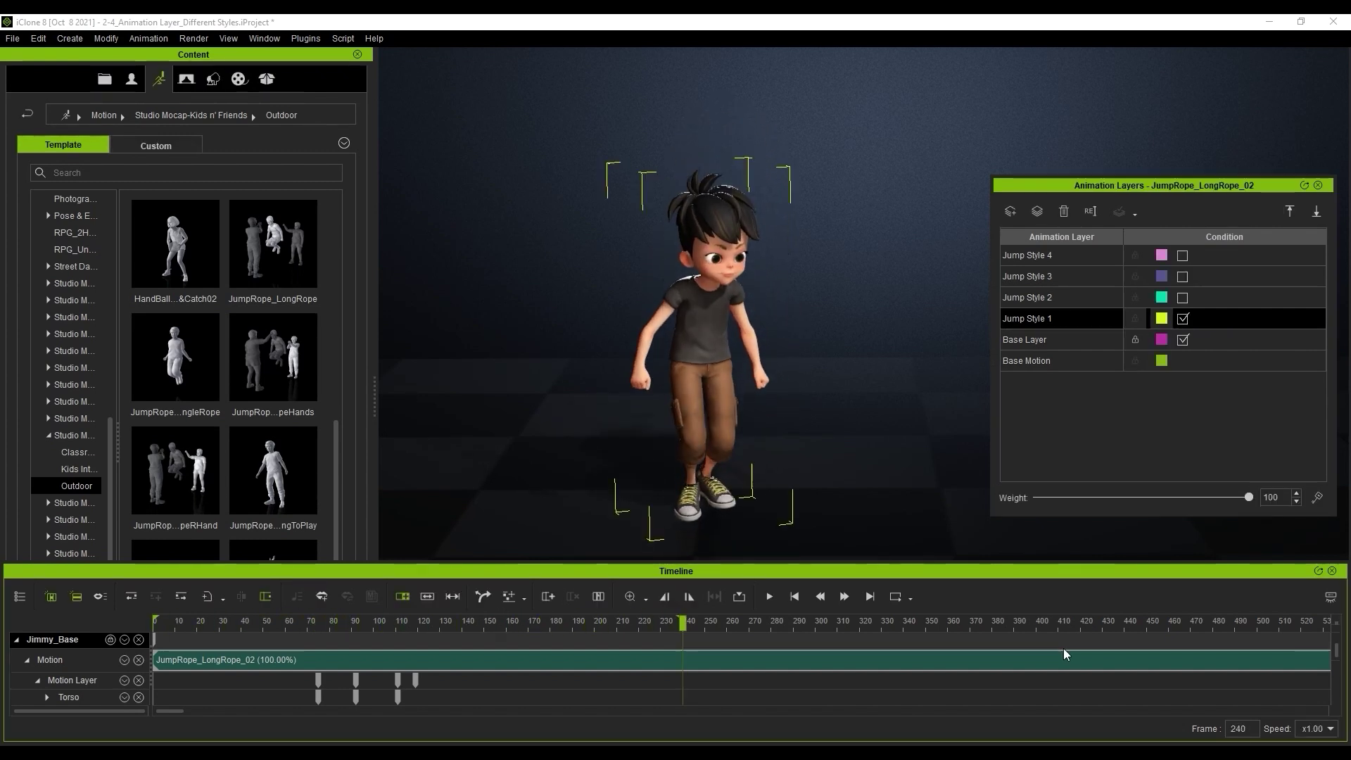
Swap to Jump Style 2 and play, then leave only Jump Style 3 enabled and play.
{"action": "left_click", "coordinate": [1183, 319]}
{"action": "left_click", "coordinate": [1200, 300]}
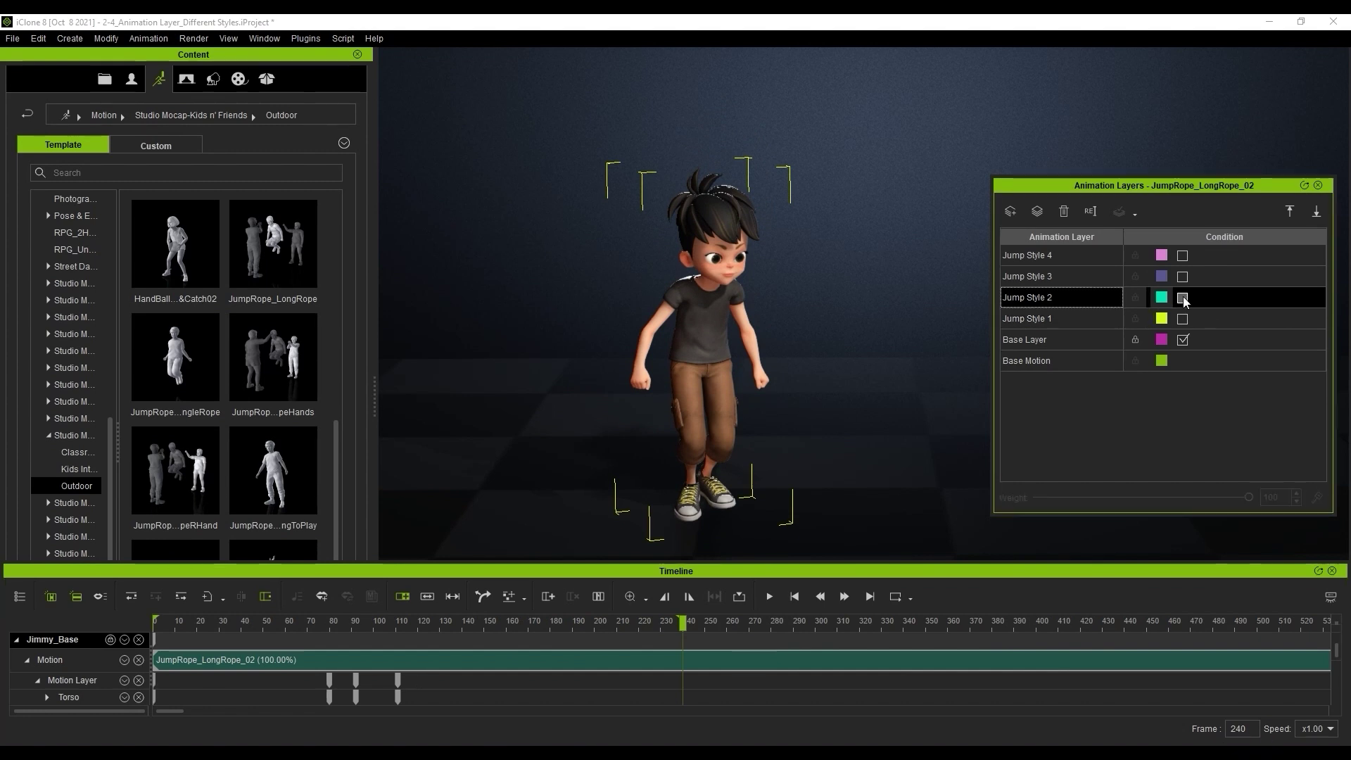
{"action": "key", "text": "space"}
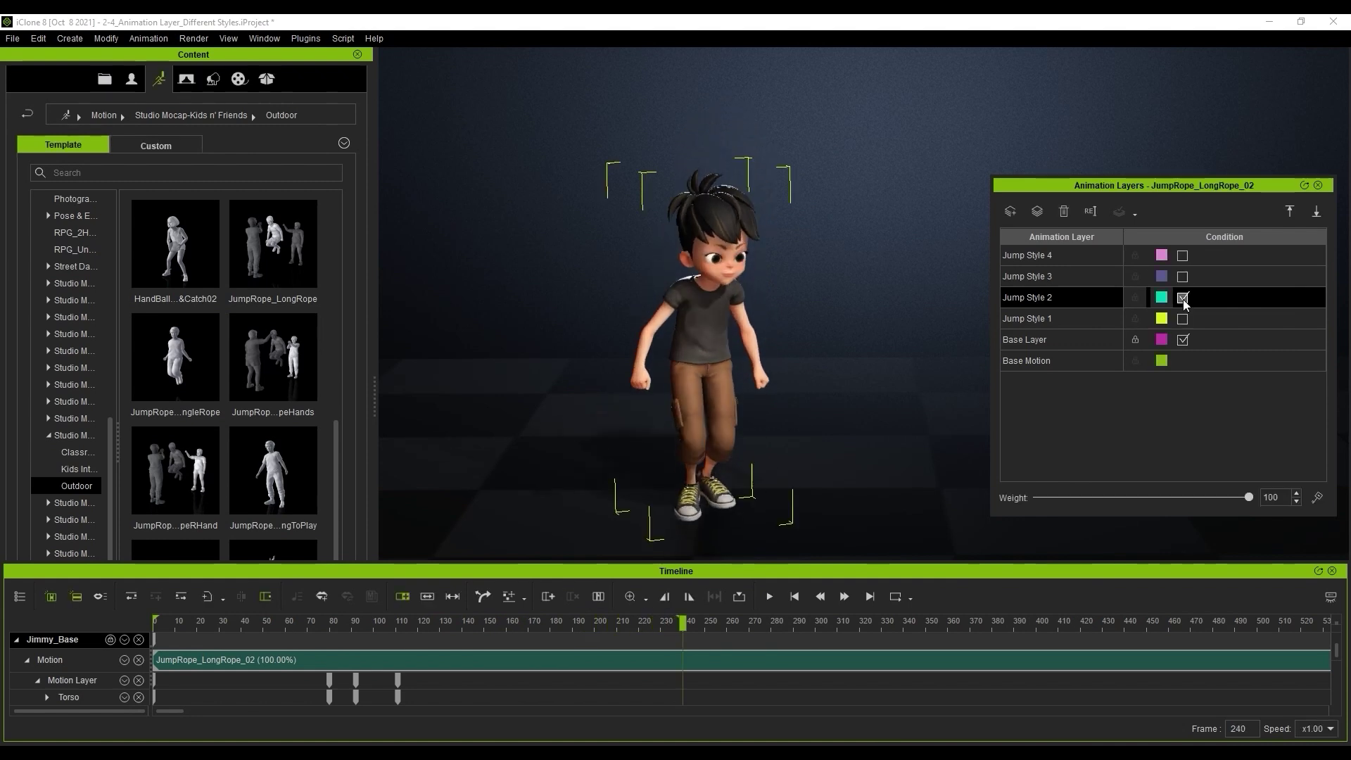
{"action": "left_click", "coordinate": [1182, 276]}
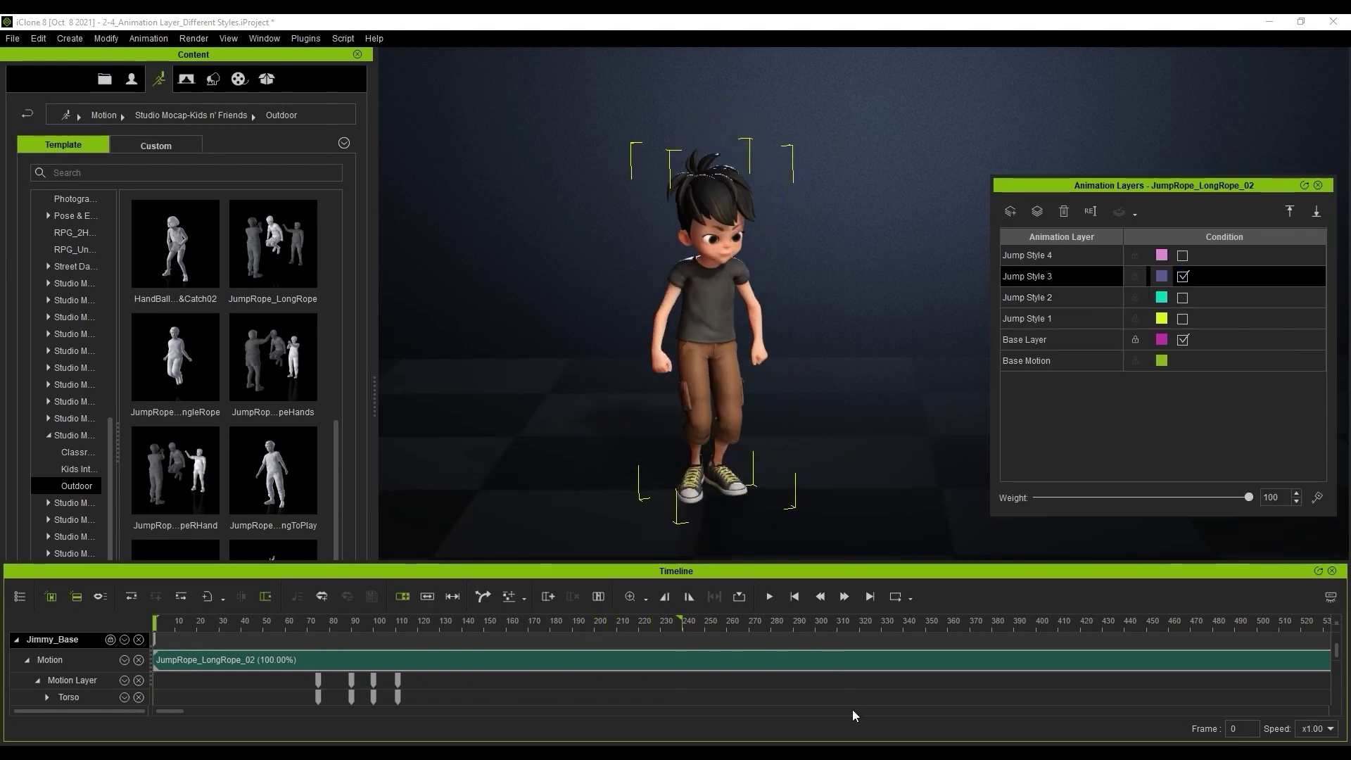
{"action": "key", "text": "space"}
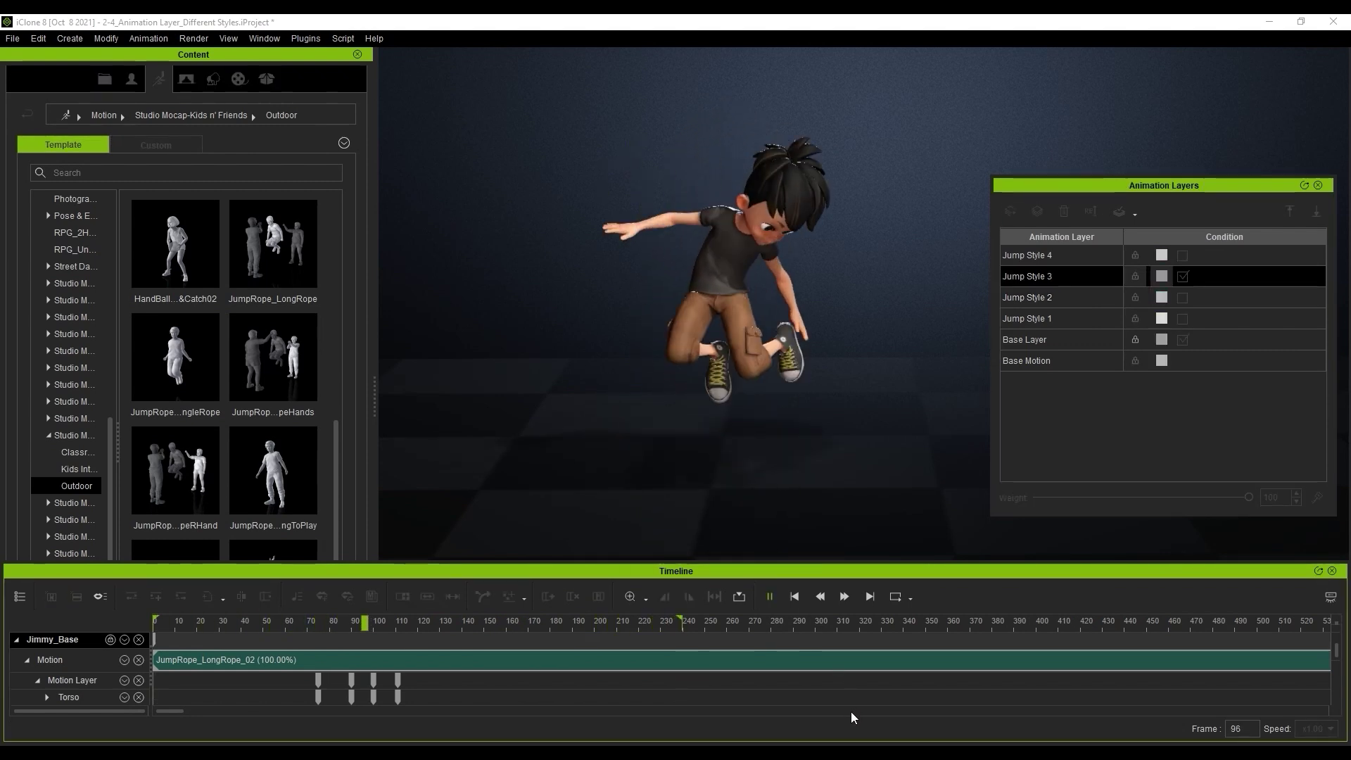